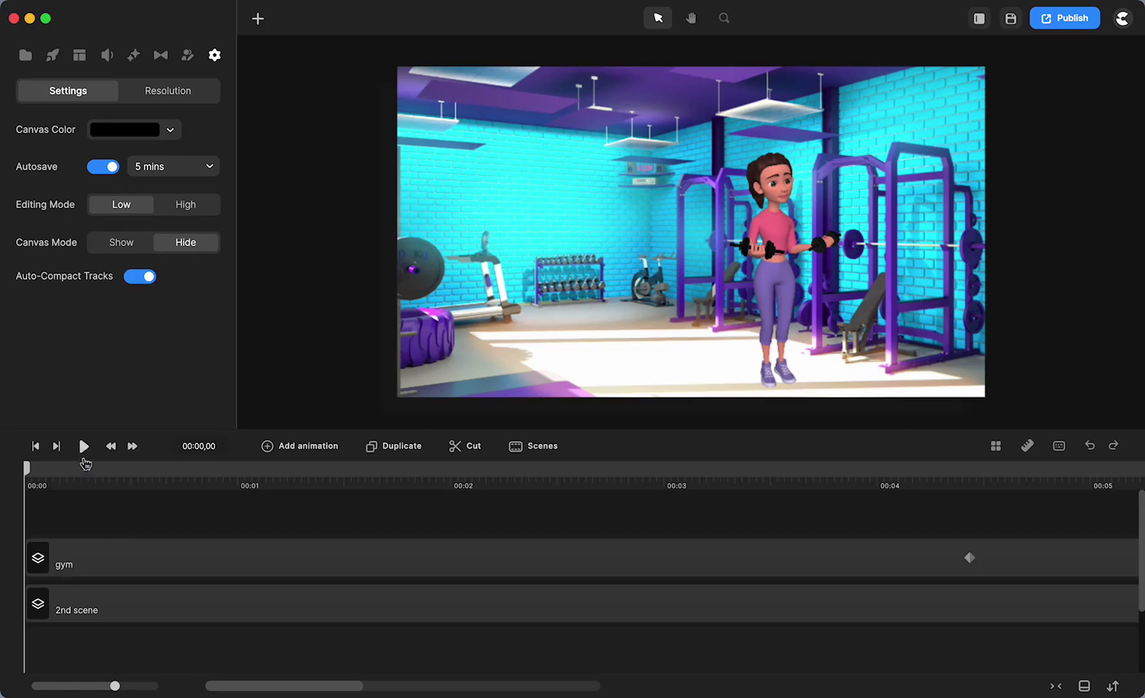
Step: Play the animation and scrub through the existing gym-to-street scene transition to review how it works
left_click(84, 447)
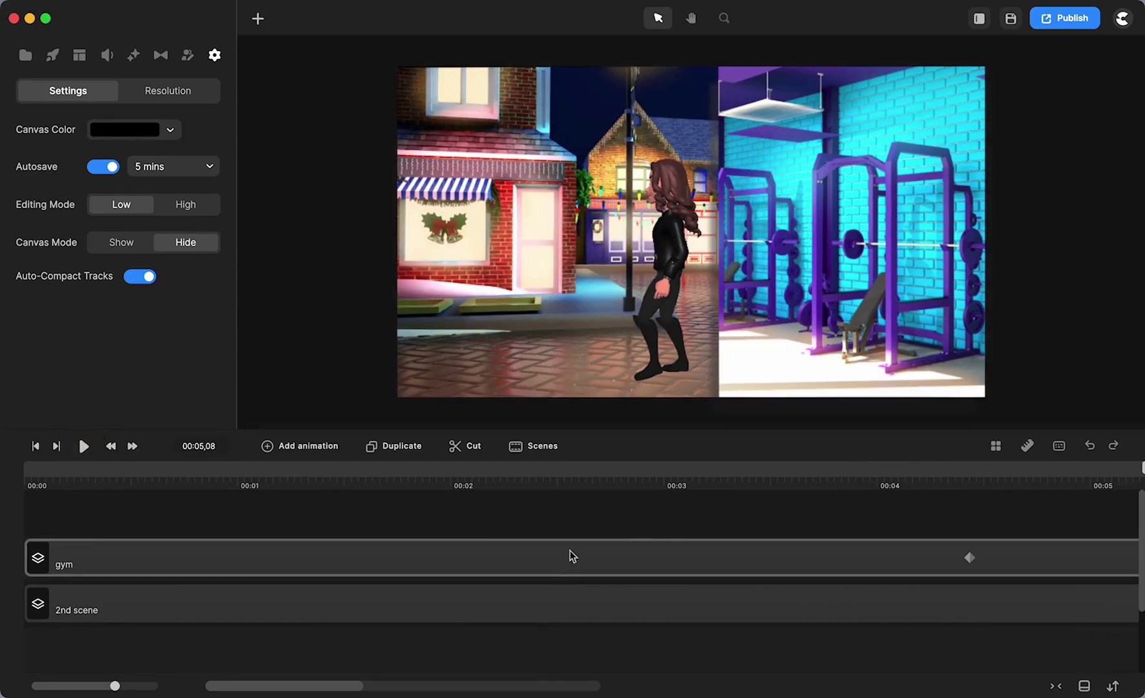
scroll(572, 555, "right", 5)
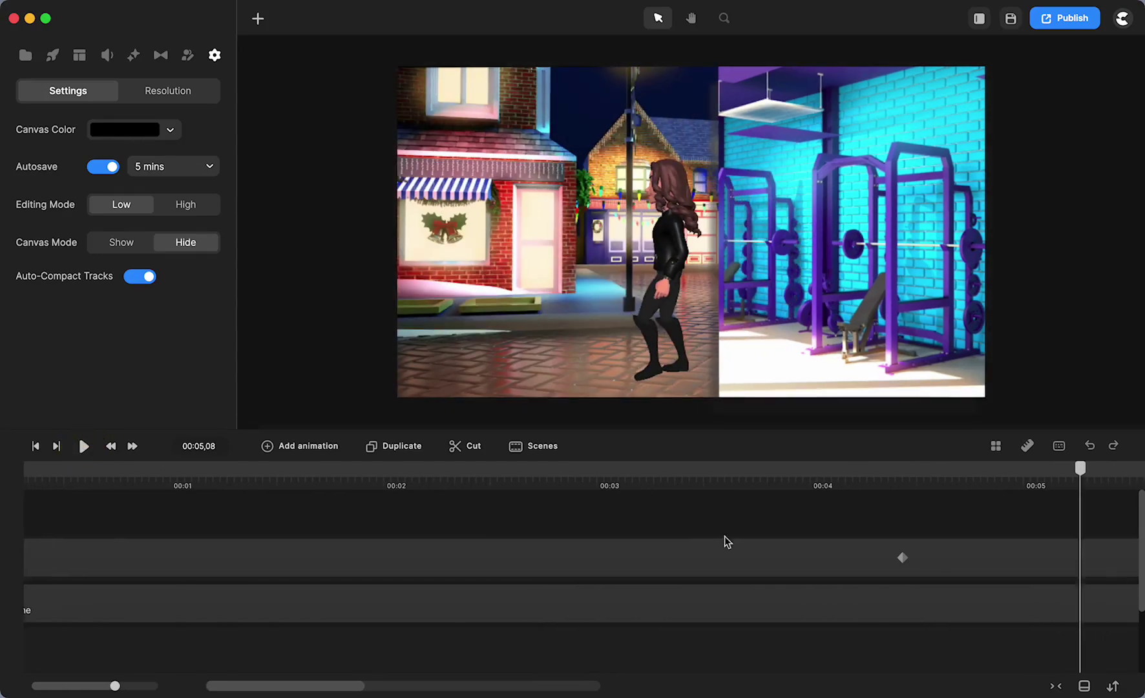
left_click_drag(889, 470, 868, 487)
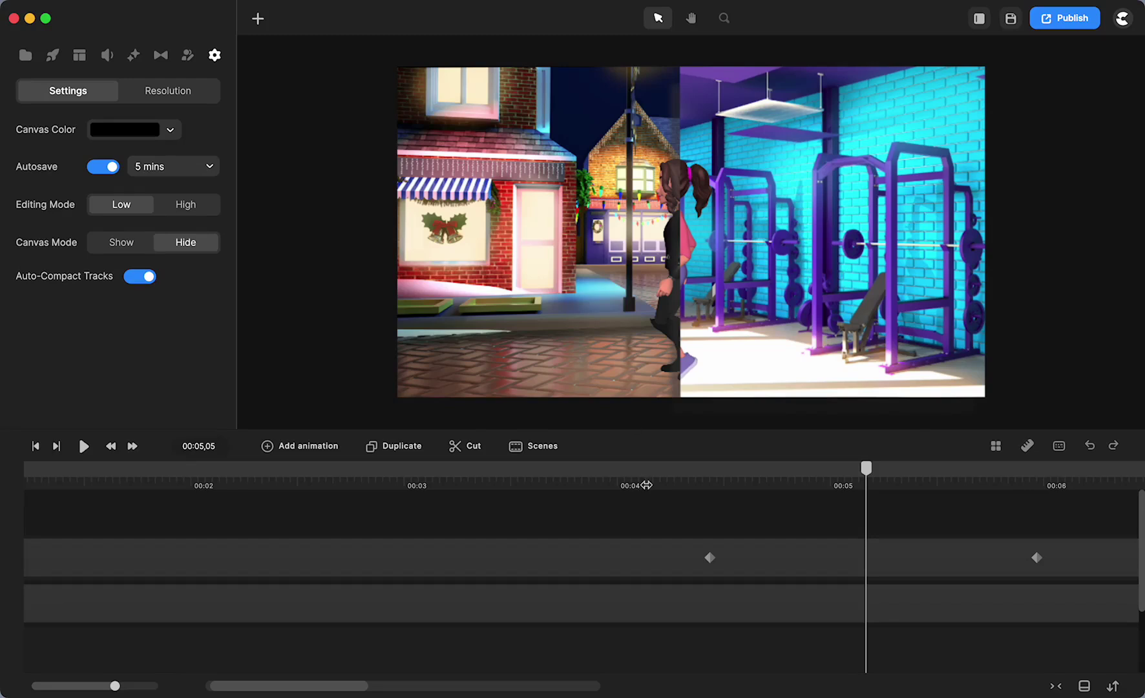
left_click_drag(690, 501, 913, 493)
scroll(693, 539, "right", 5)
scroll(663, 536, "right", 5)
left_click_drag(439, 474, 933, 478)
scroll(701, 552, "right", 10)
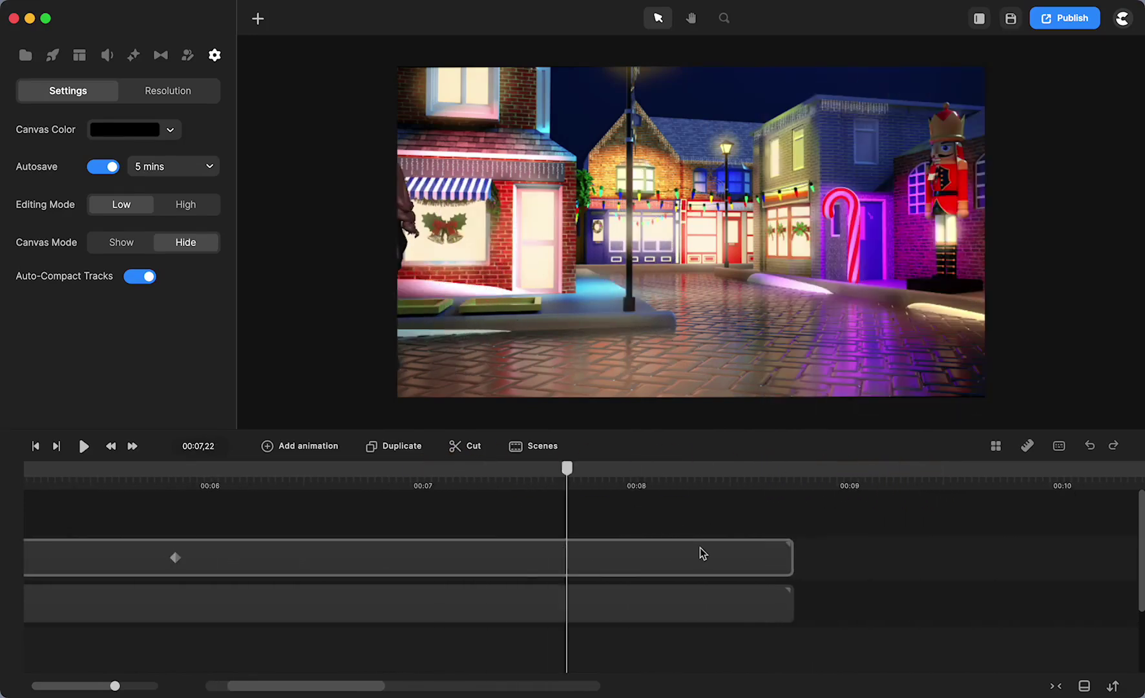
Step: Search the Studio library for "gym" and place the 3D blue-and-purple Gym background full-canvas at 00:09,02, after the existing scenes
left_click(758, 476)
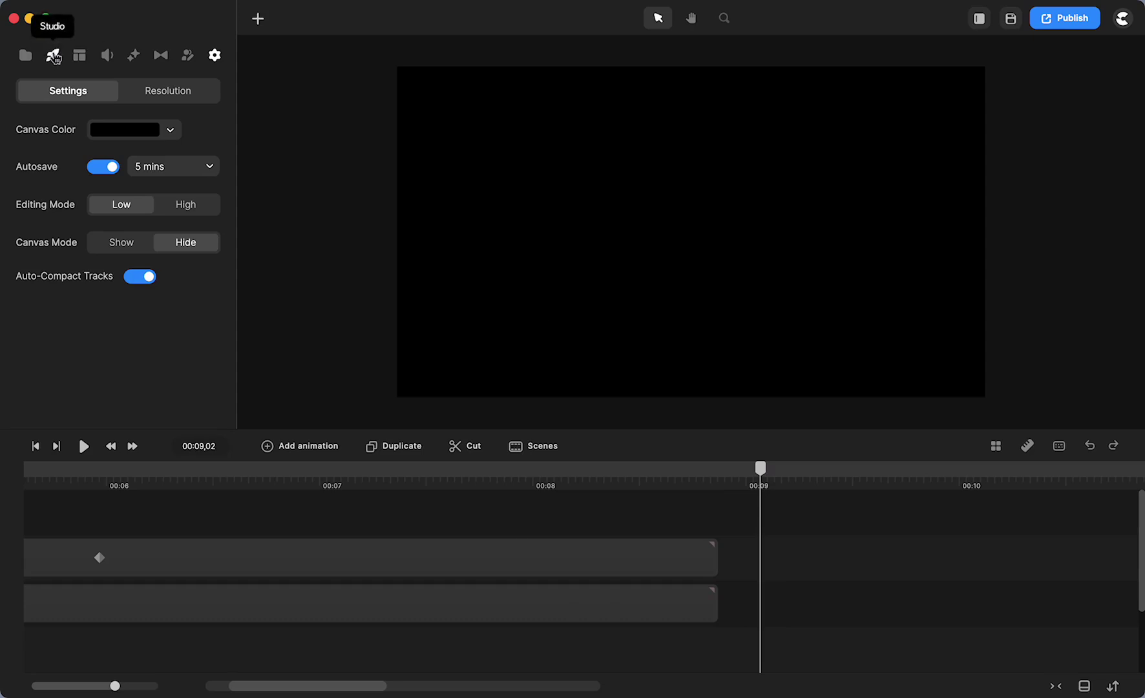
left_click(54, 56)
double_click(86, 87)
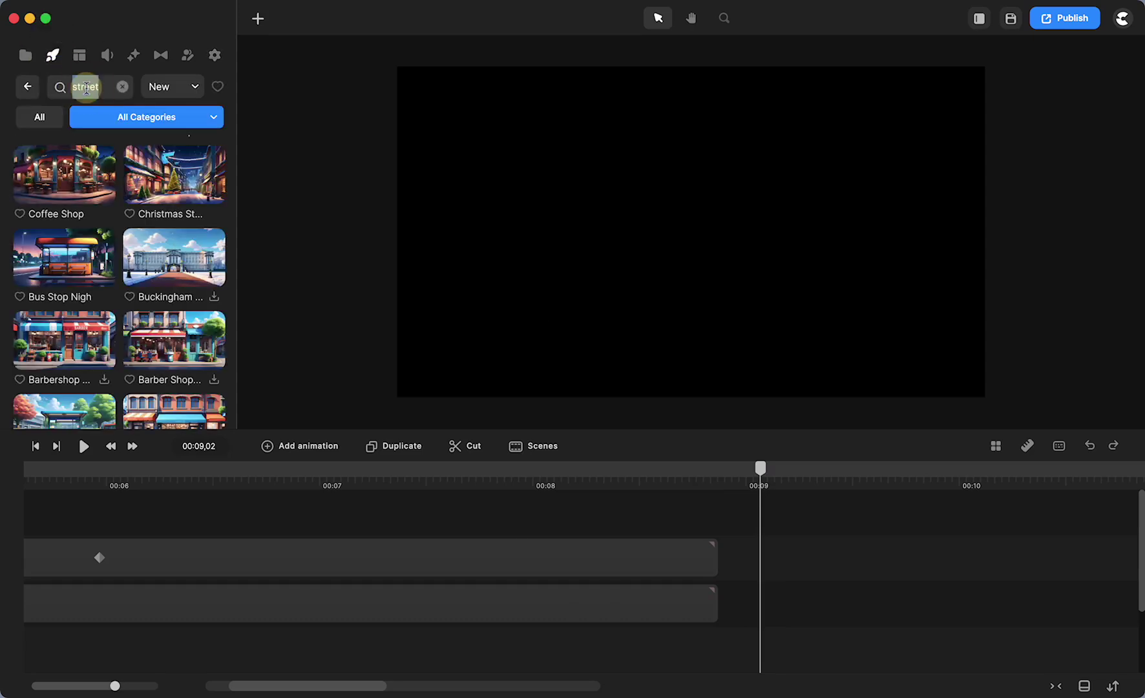
type("gym")
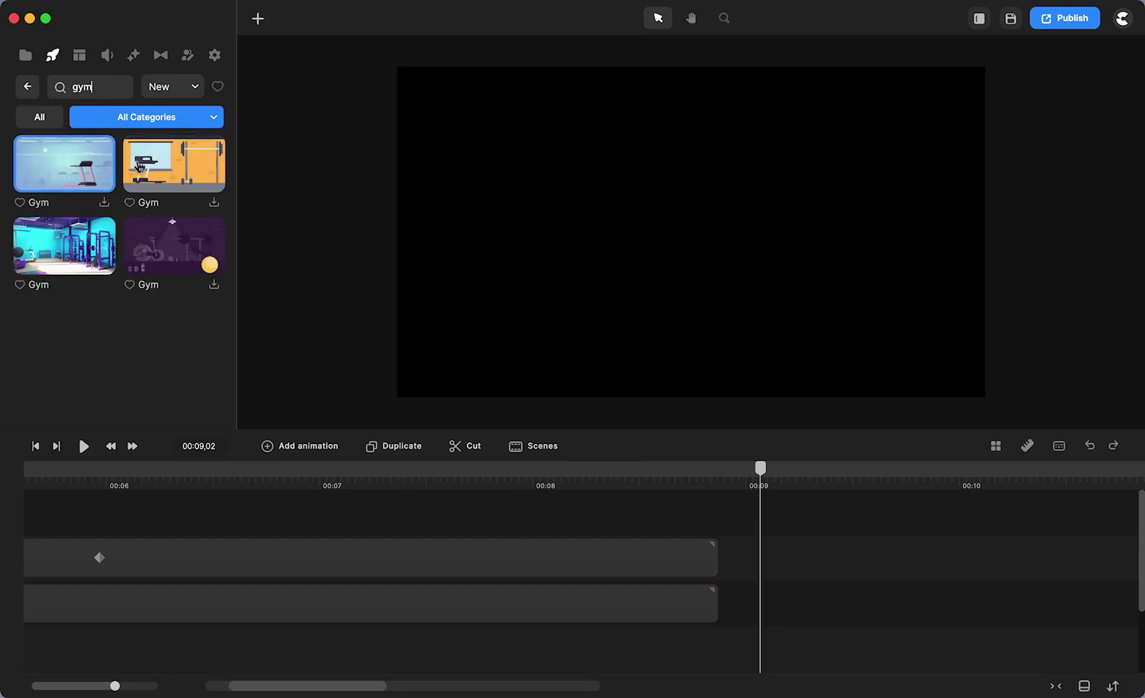
left_click_drag(68, 258, 605, 265)
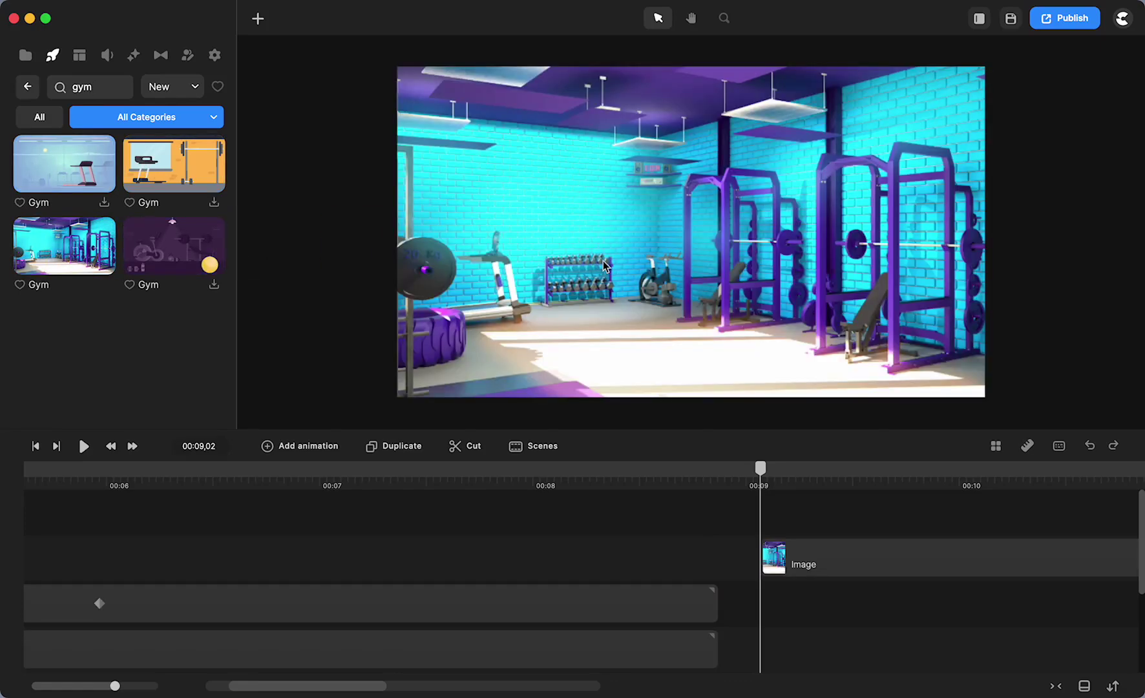
left_click(664, 279)
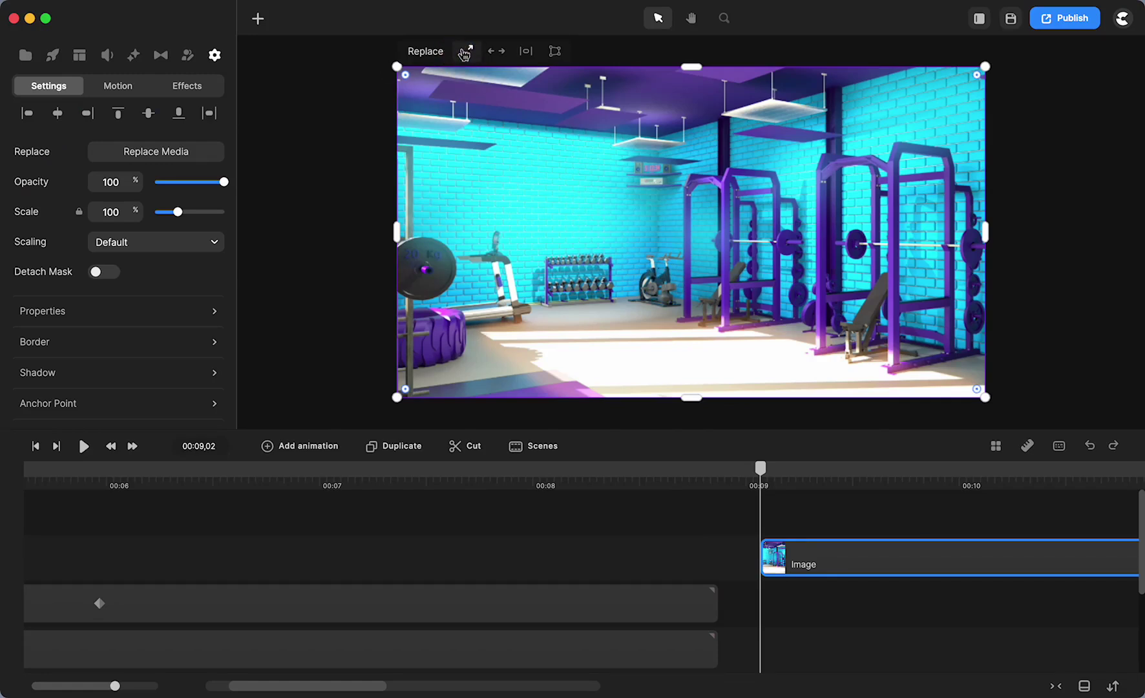
left_click(777, 574)
Step: Add the Lenka character to the gym scene, enlarge it slightly and stand it in front of the squat racks
scroll(756, 581, "right", 10)
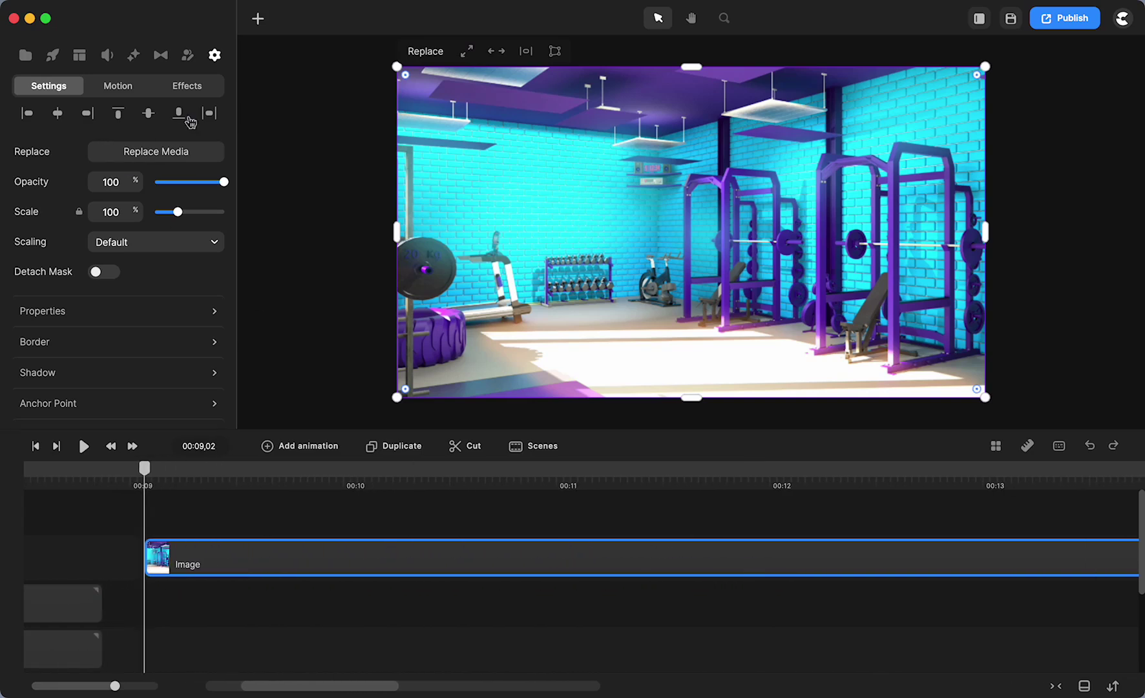
left_click(188, 55)
left_click_drag(61, 132, 792, 286)
left_click_drag(687, 241, 796, 267)
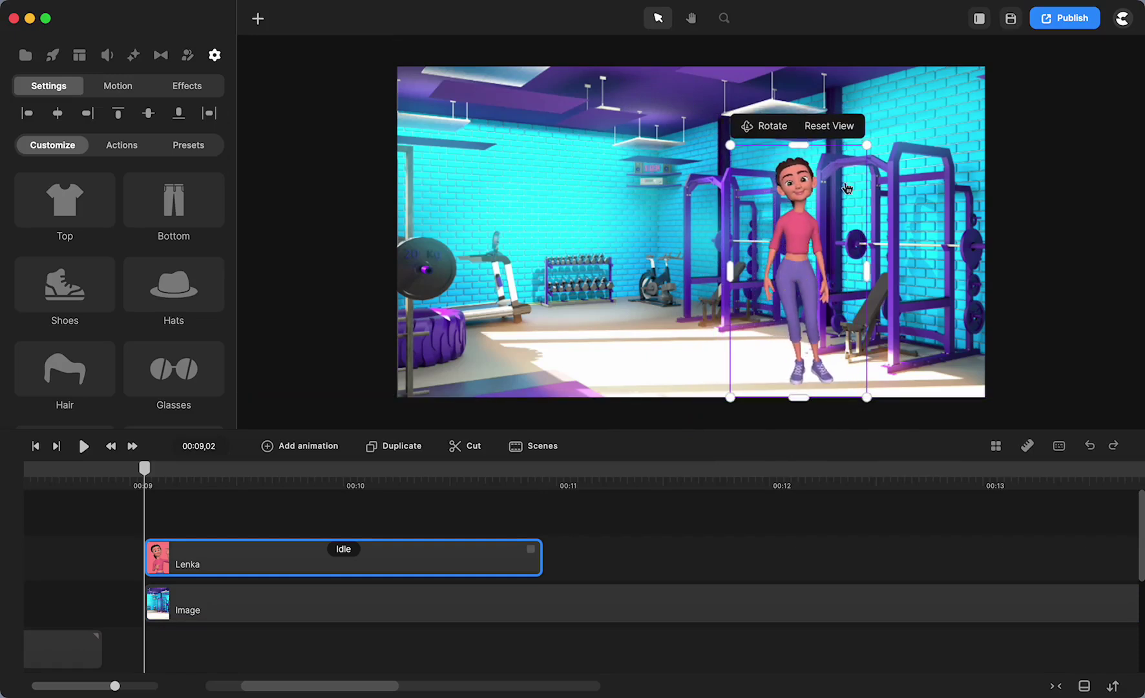
left_click_drag(866, 146, 894, 123)
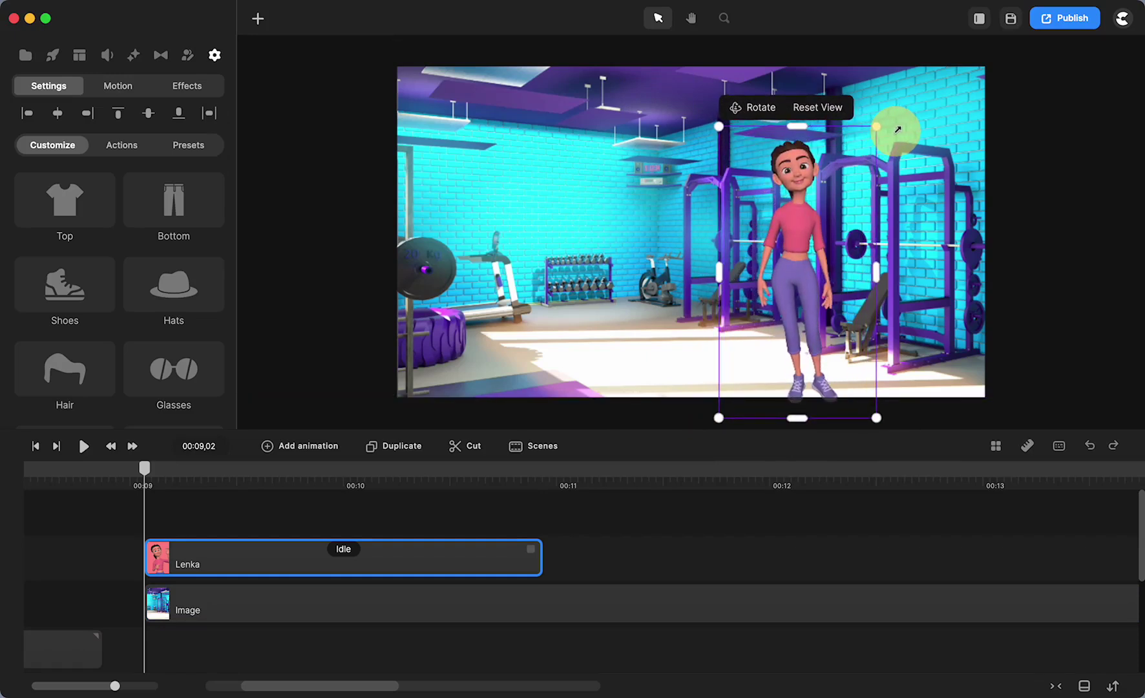
left_click_drag(807, 265, 813, 260)
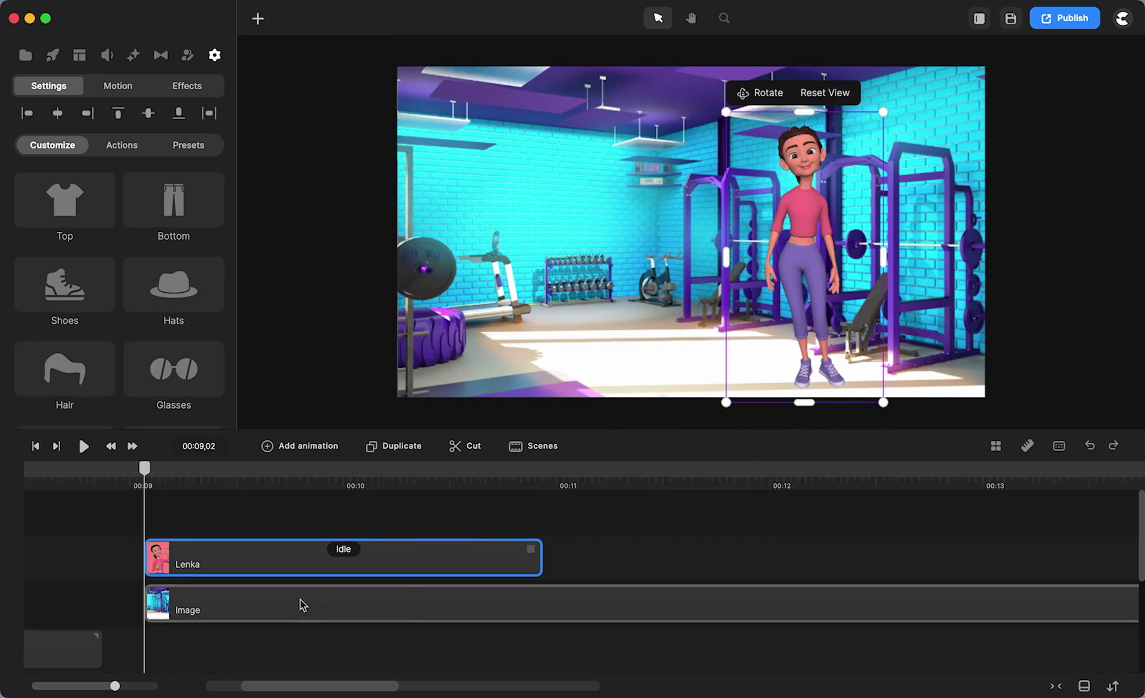
Step: Try both dumbbell curl actions on the Lenka character and set its action to Doing Dumbell Curls
left_click(343, 550)
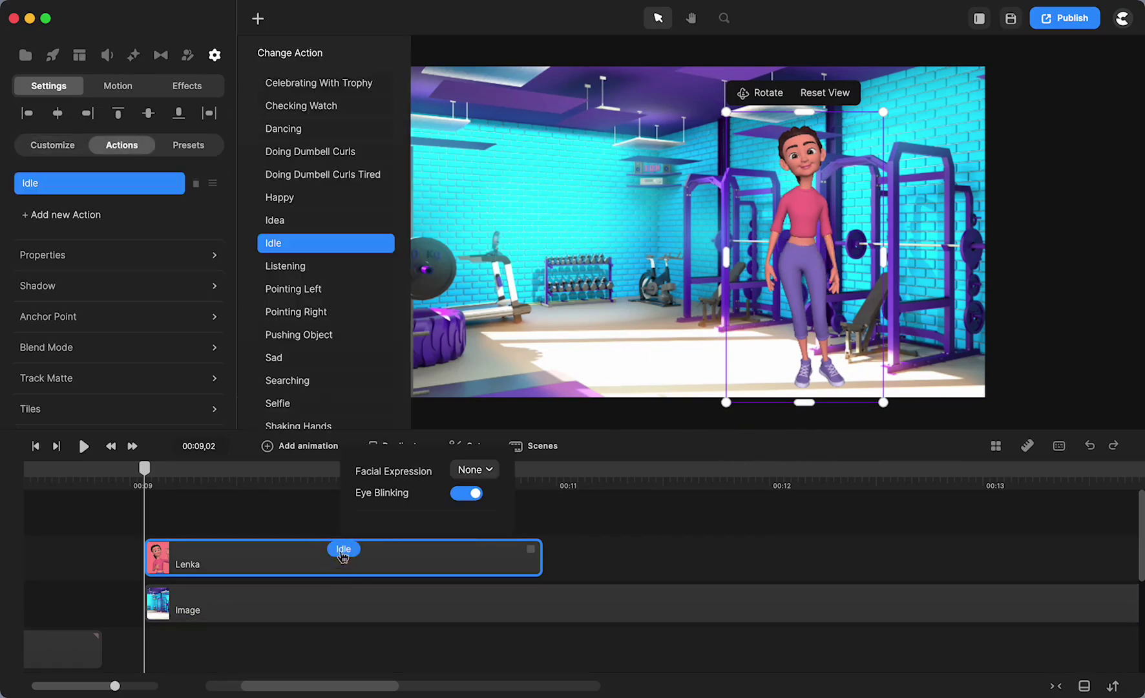
left_click(311, 153)
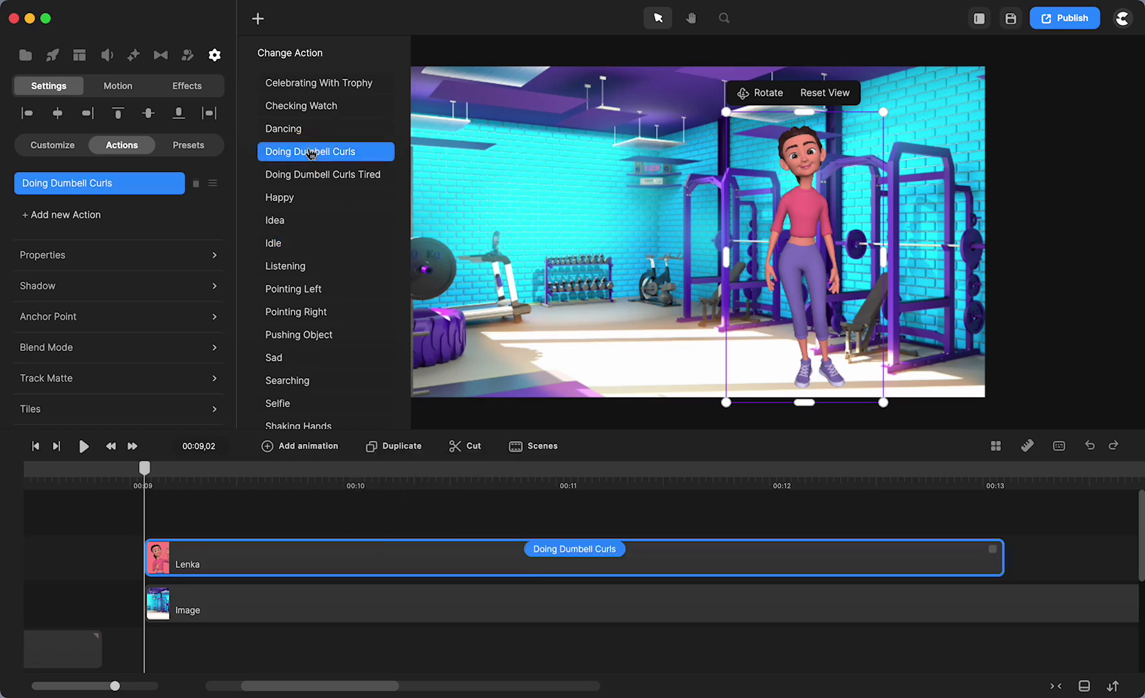
left_click(316, 176)
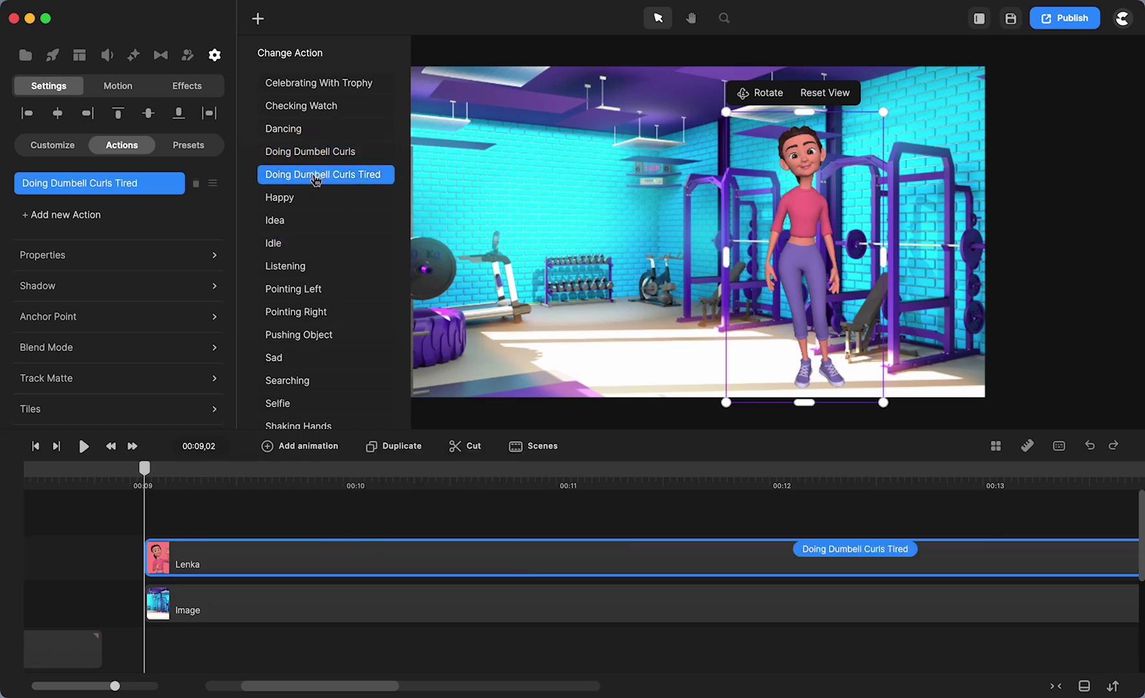
scroll(363, 588, "left", 5)
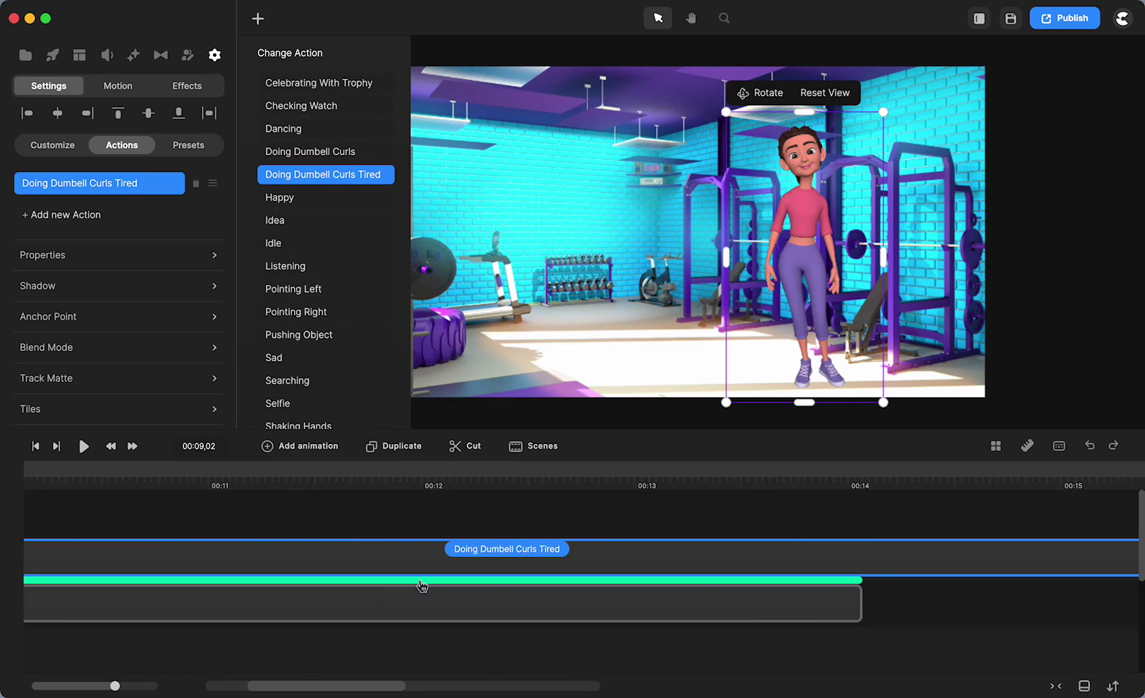
scroll(421, 587, "right", 5)
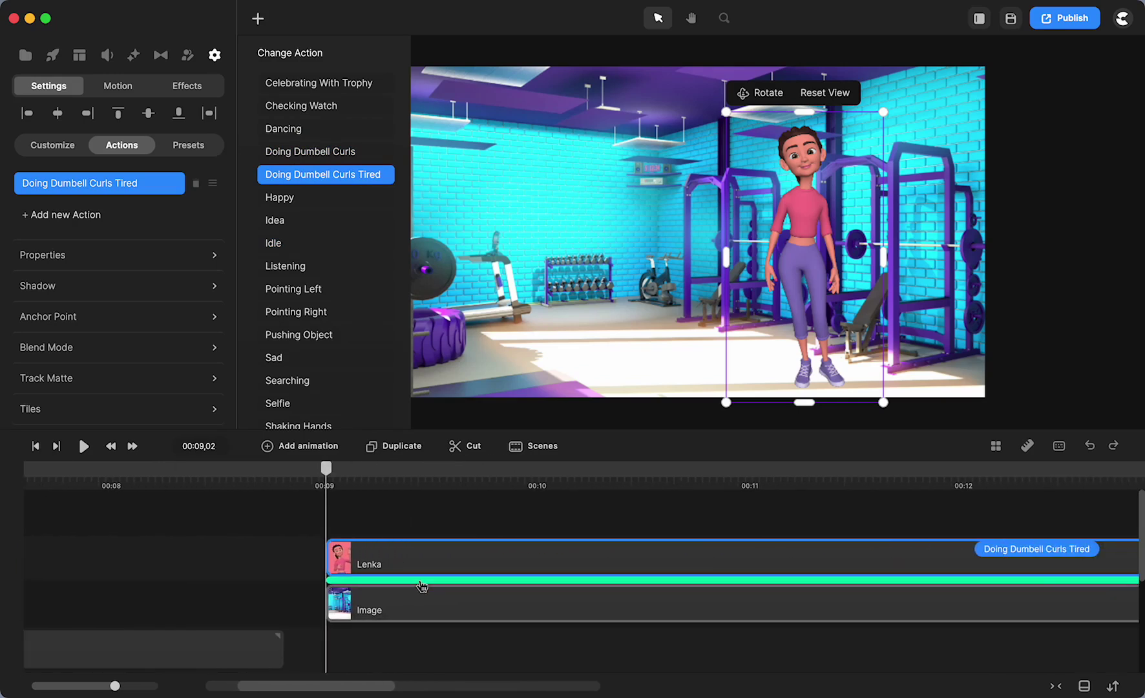
left_click(330, 152)
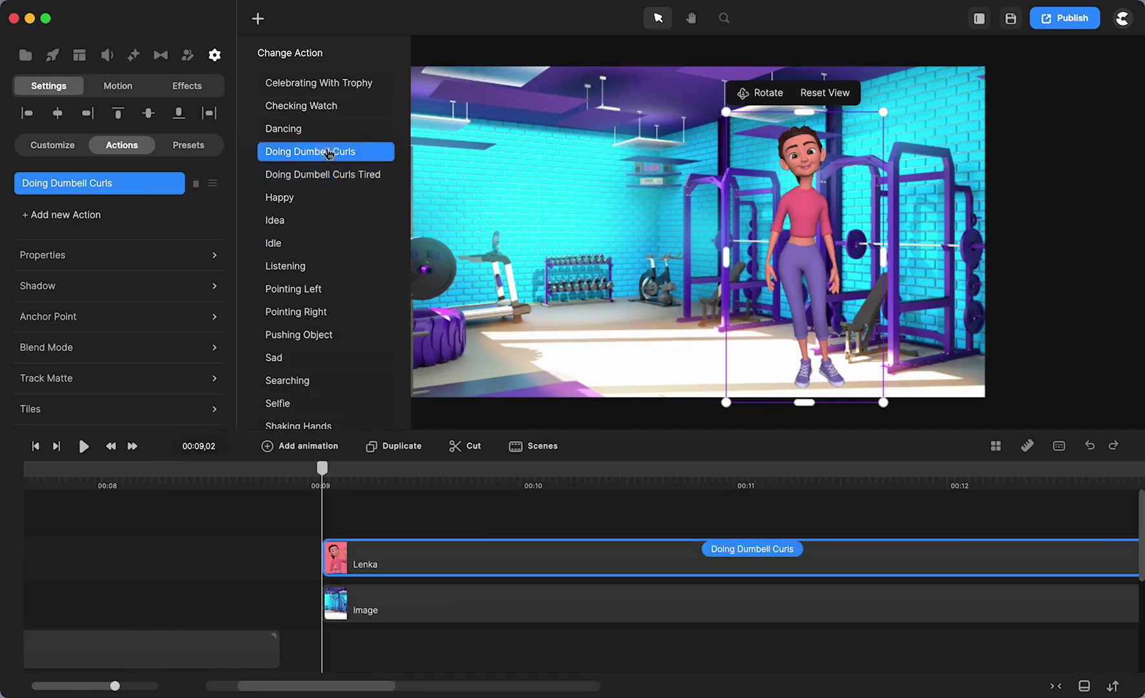
Step: Set the facial expression of the Doing Dumbell Curls action to Sad
left_click(758, 551)
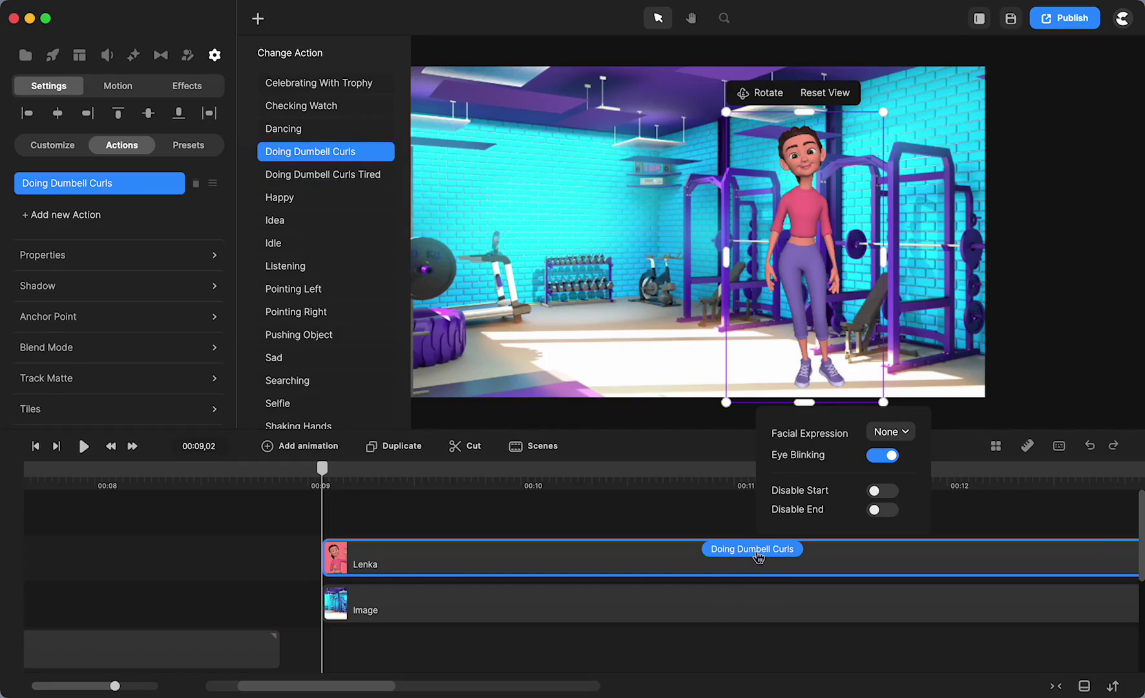
left_click(739, 554)
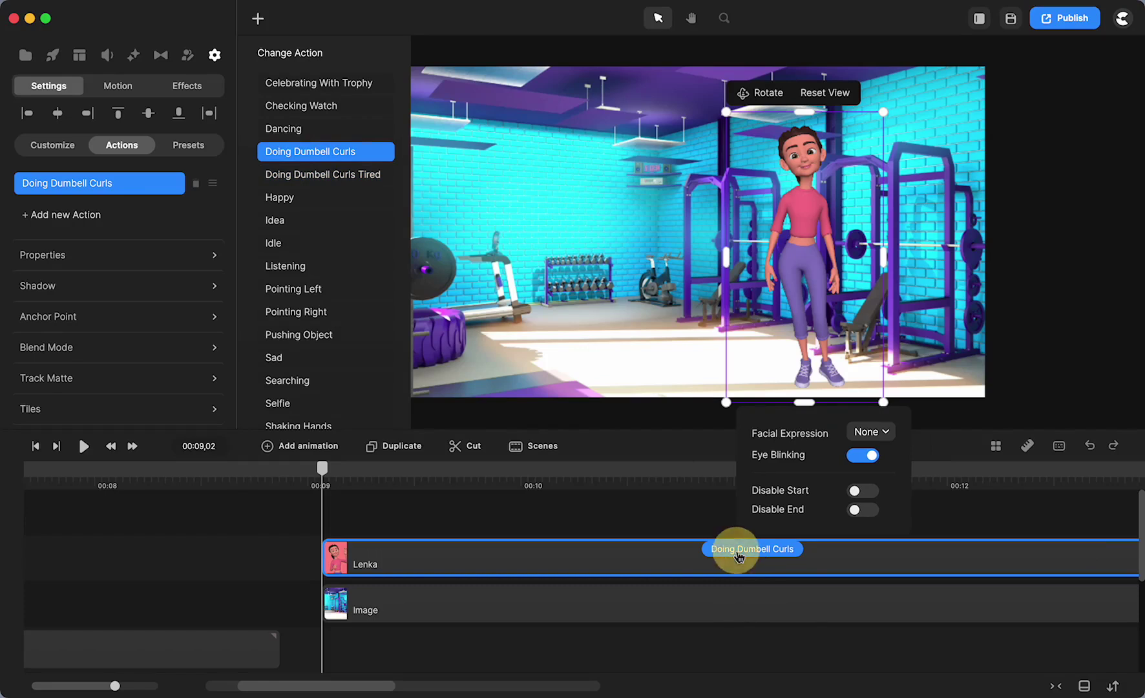
left_click(874, 433)
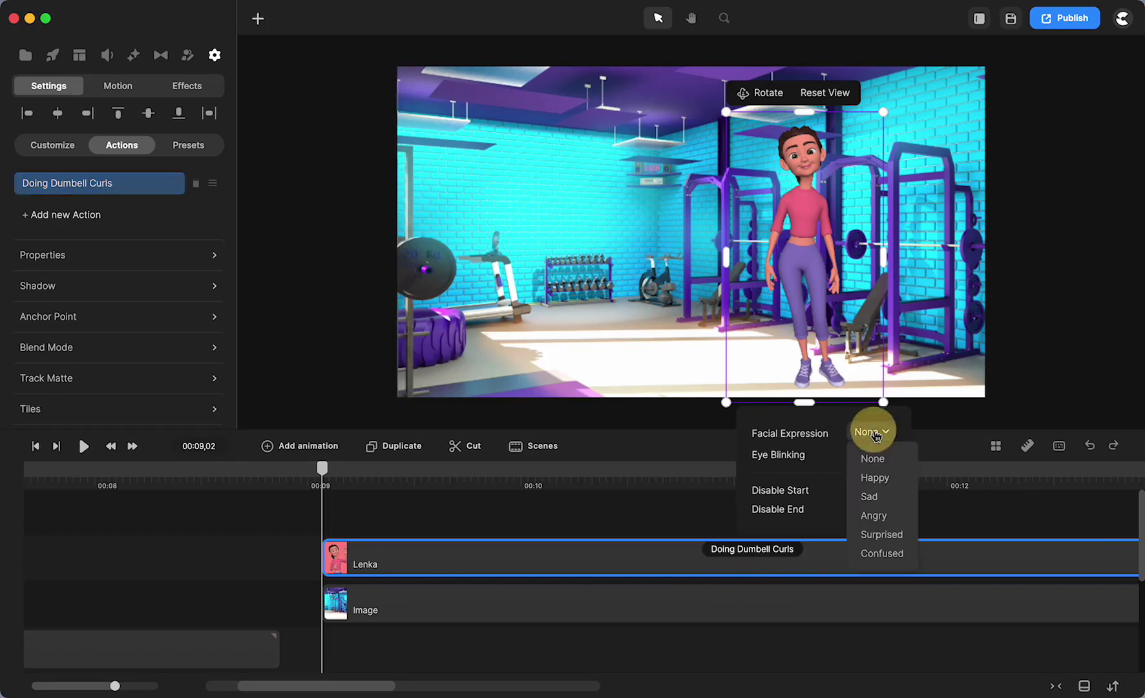
left_click(873, 497)
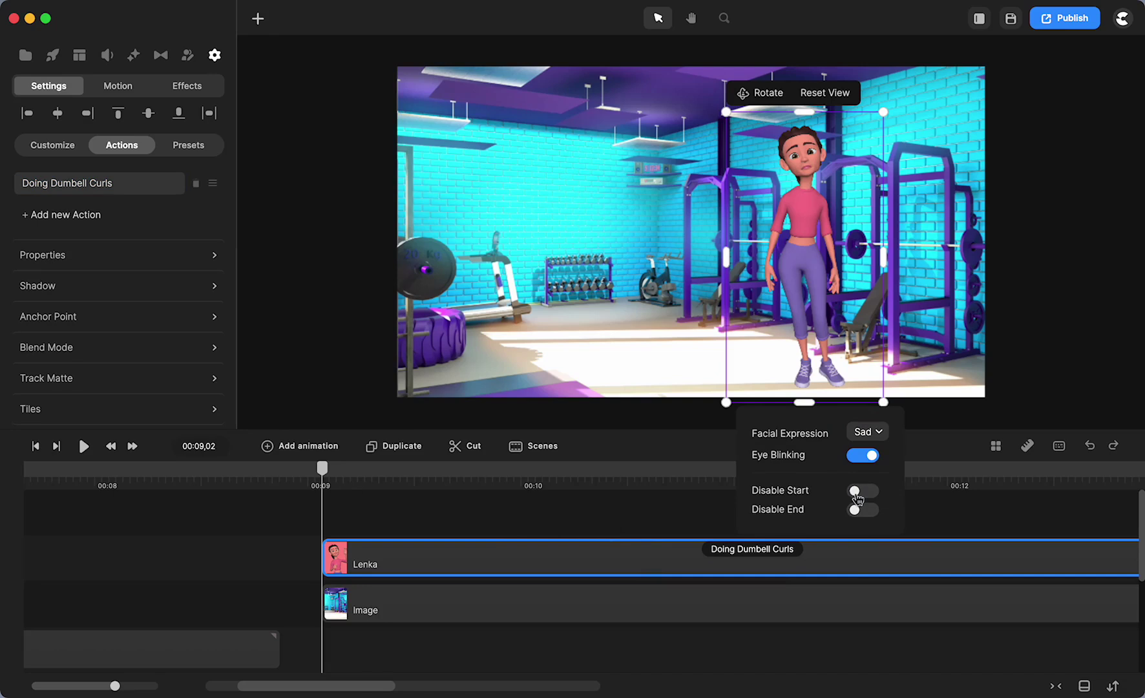
Step: Try Disable Start on the dumbbell curls action, turn it off again, and scrub through the action's beginning
left_click(857, 496)
left_click(325, 478)
left_click(324, 478)
left_click(740, 557)
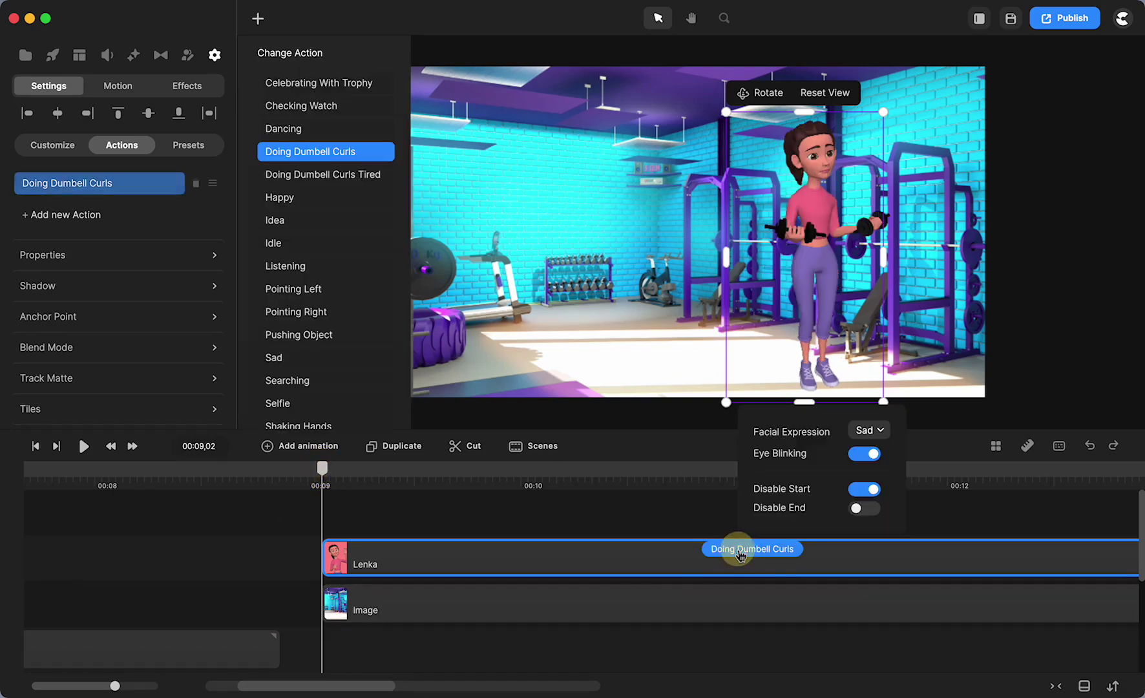
left_click(876, 491)
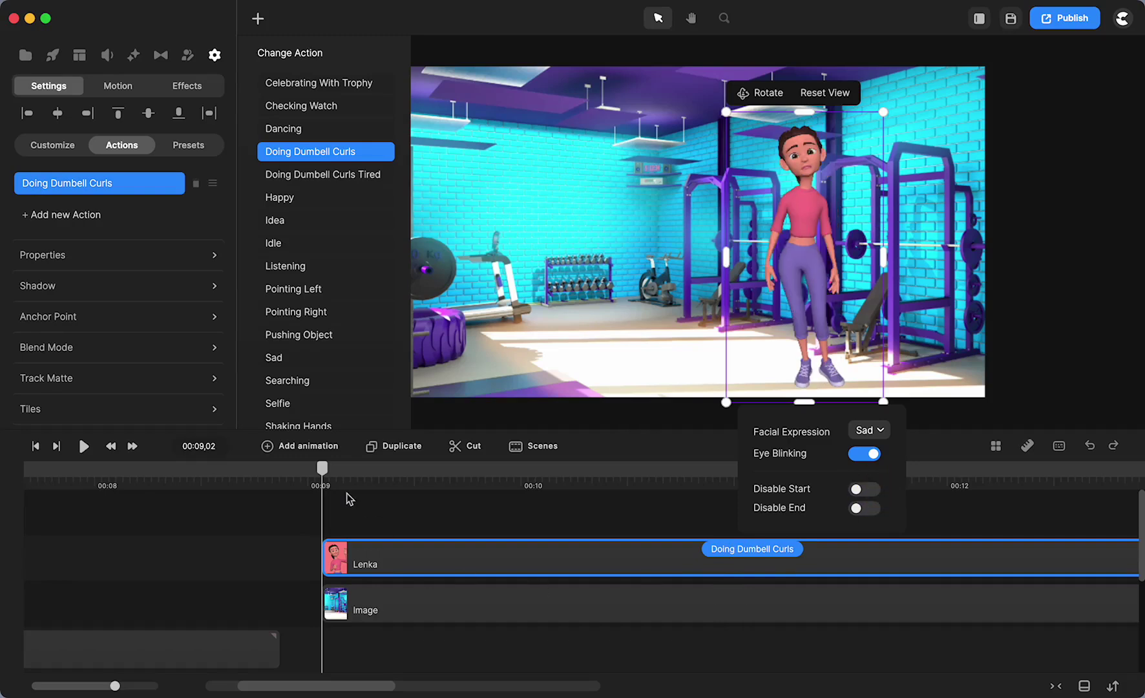
left_click_drag(322, 479, 379, 484)
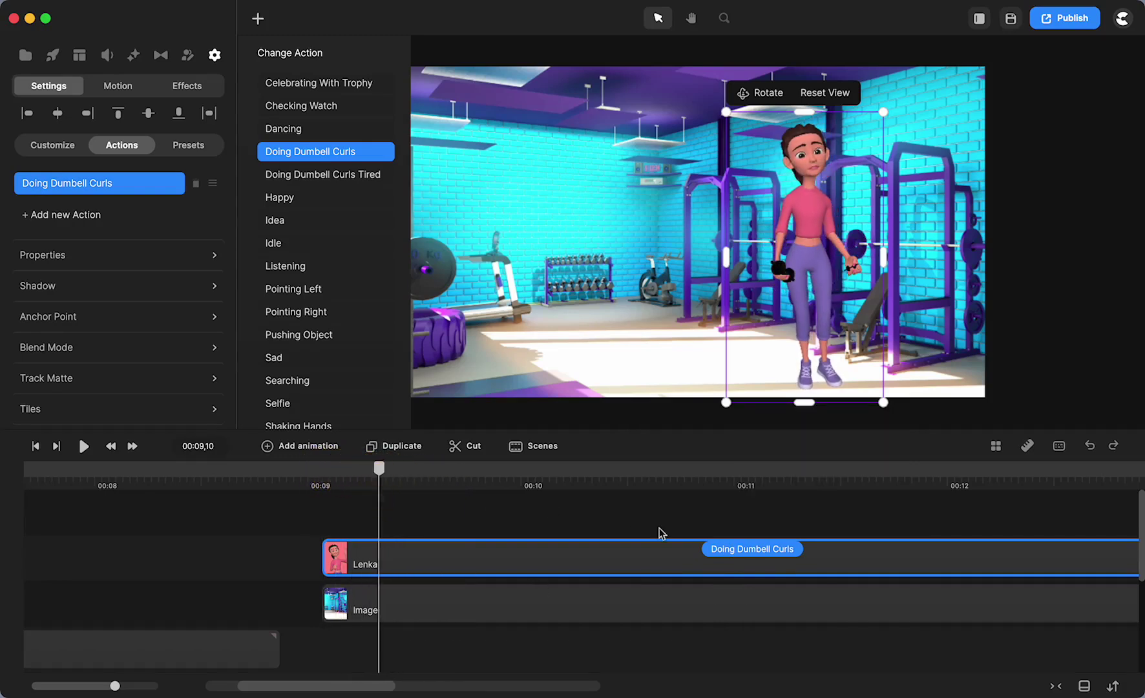
Step: Enable both Disable Start and Disable End for the dumbbell curls action and check its first frames
left_click(744, 549)
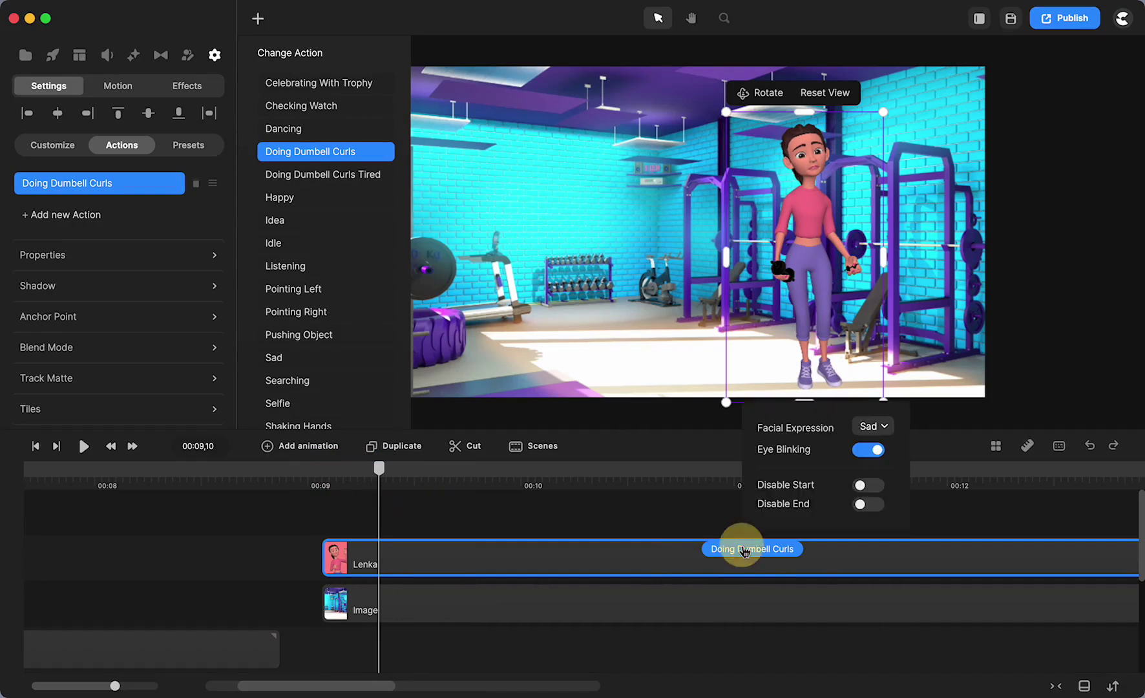
left_click(863, 486)
left_click(864, 506)
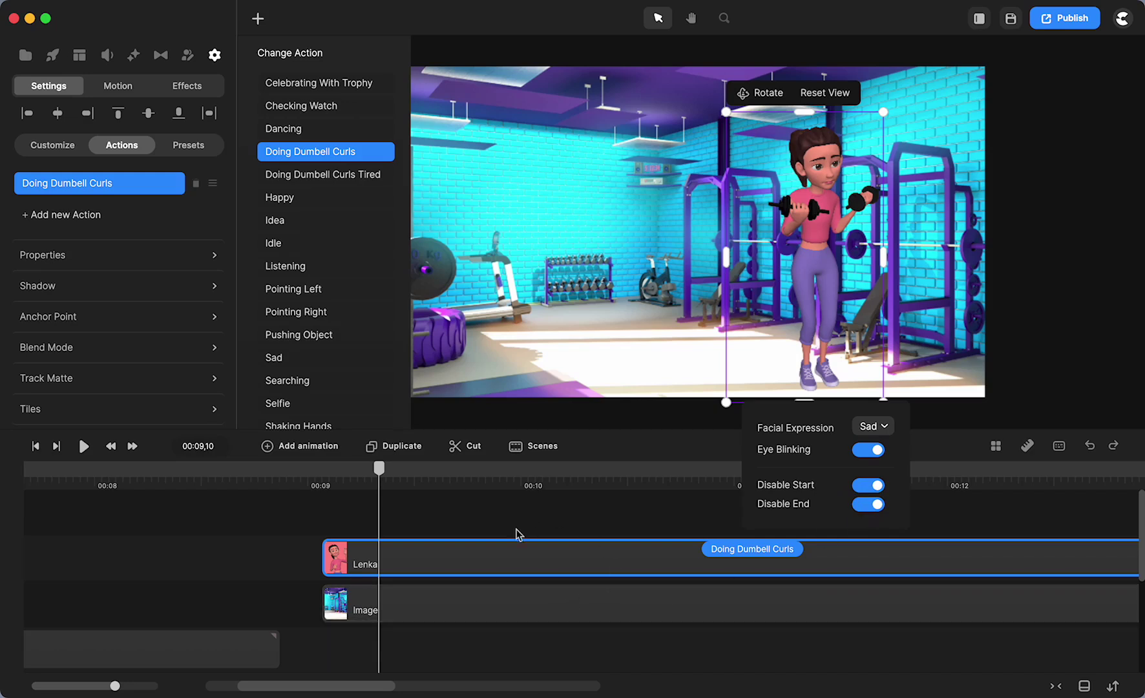
left_click_drag(379, 475, 343, 474)
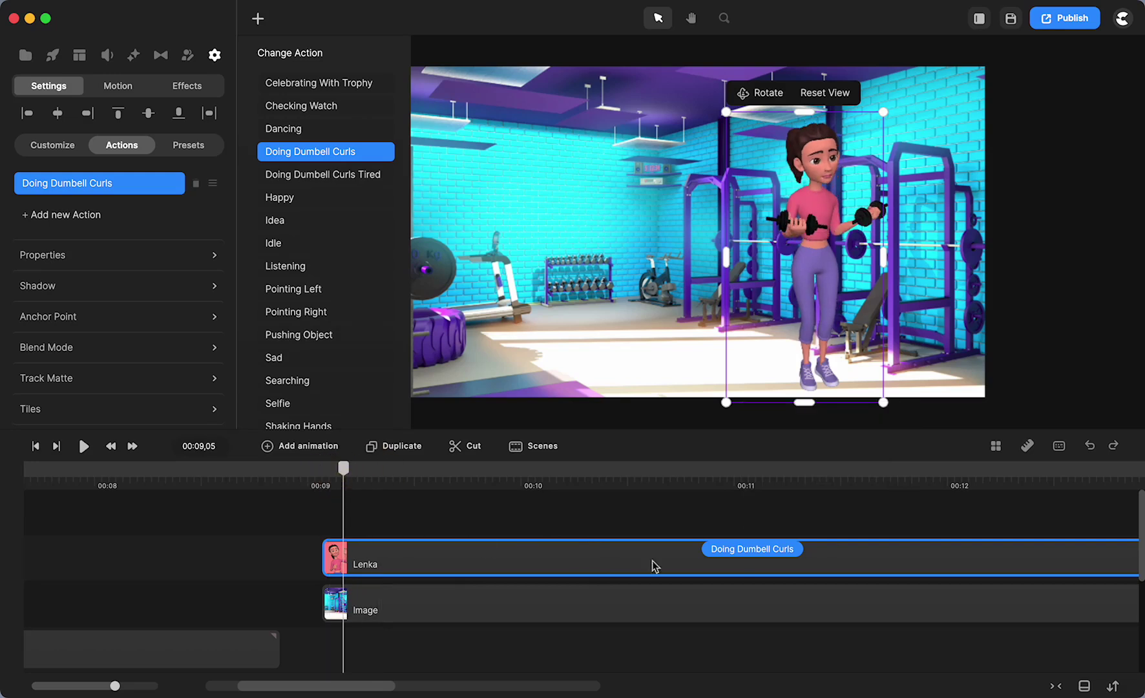
Step: Change the Lenka character's bottom clothing to Shorts and scrub through the curls to check the look
left_click(47, 147)
left_click(184, 221)
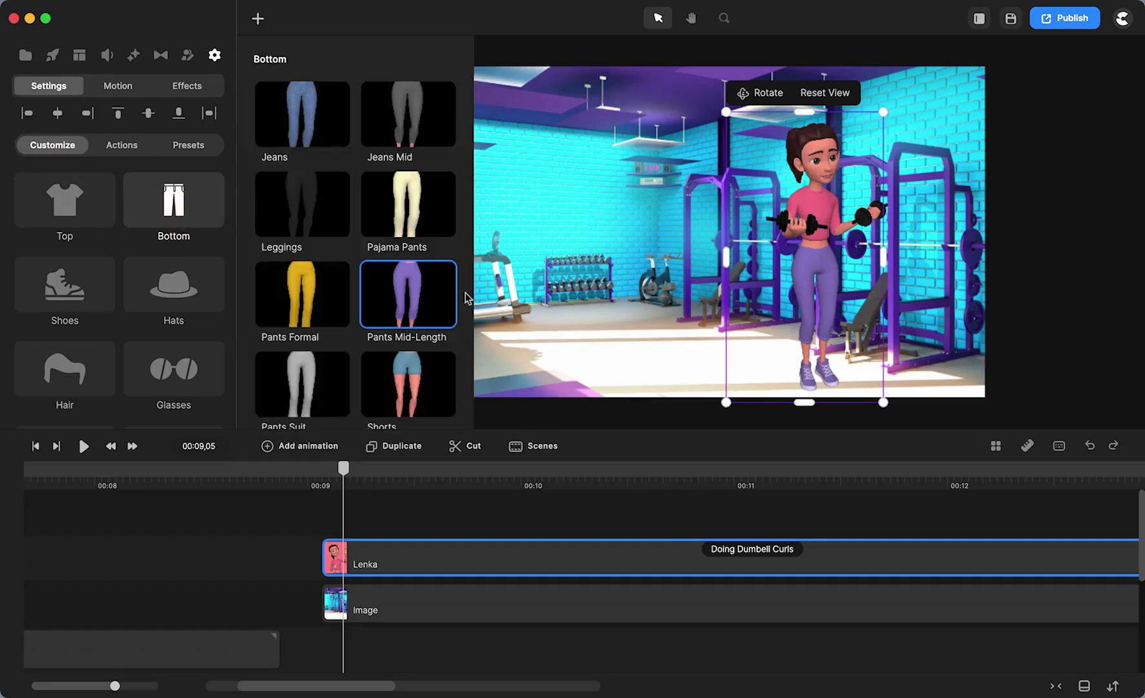
scroll(393, 289, "down", 1)
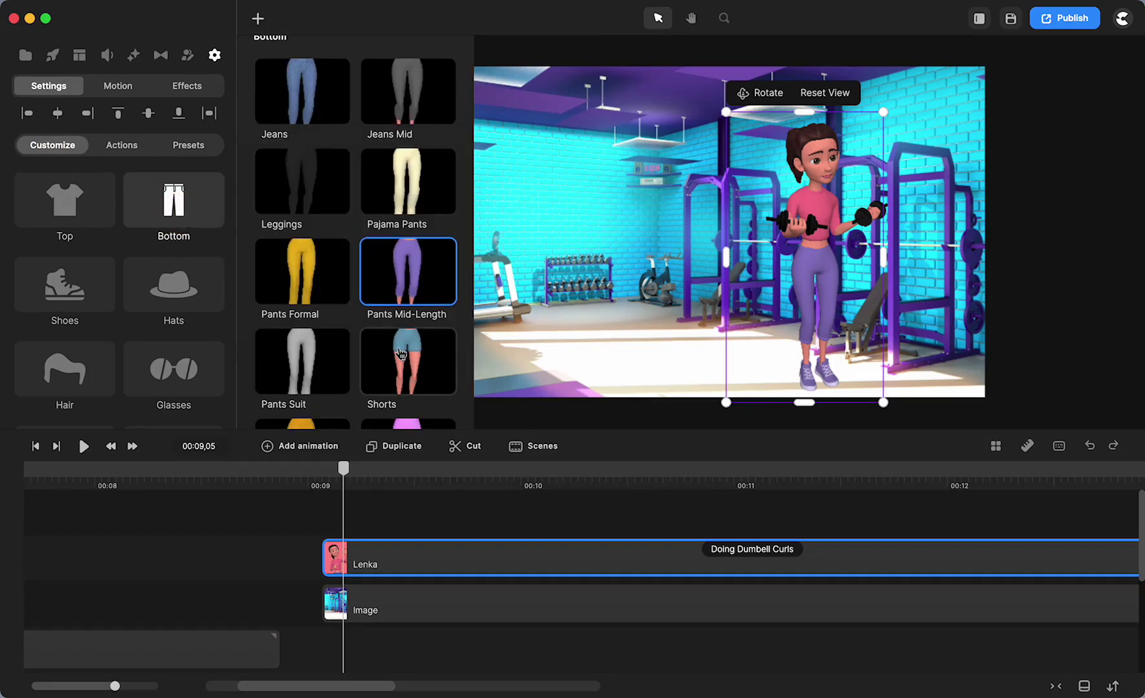
left_click(401, 353)
left_click_drag(347, 471, 880, 500)
left_click(420, 516)
Step: Add a Walking action to the Lenka character following the Doing Dumbell Curls action
scroll(744, 518, "right", 10)
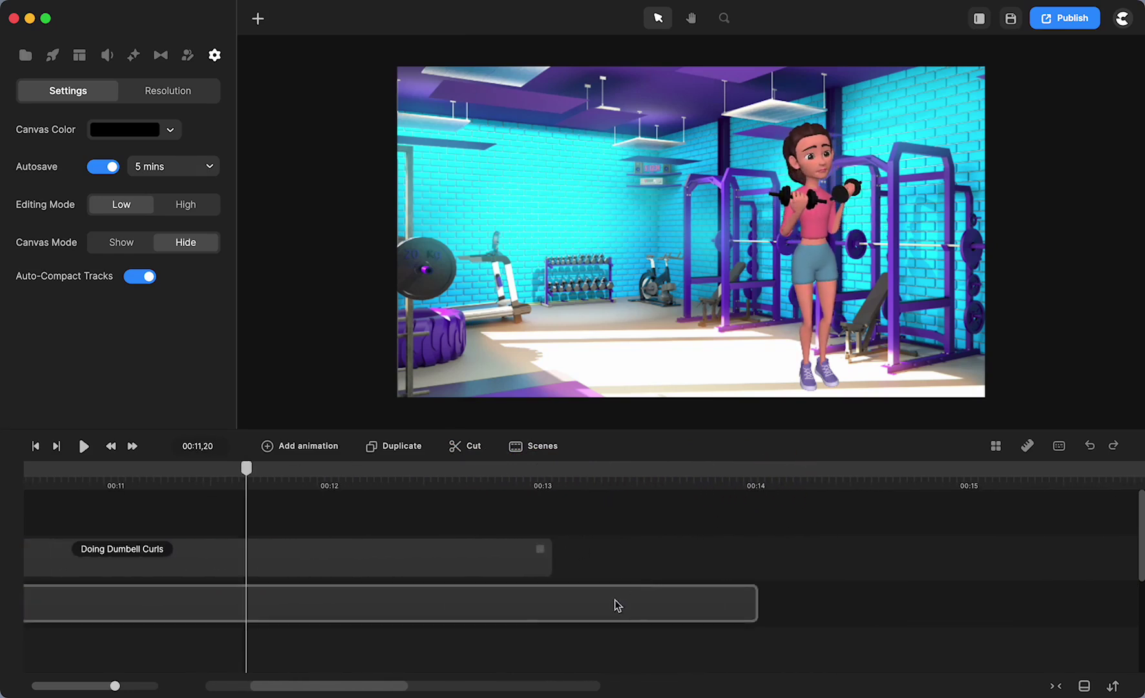
mouse_move(116, 684)
left_mouse_down()
mouse_move(103, 685)
mouse_move(120, 686)
left_mouse_up()
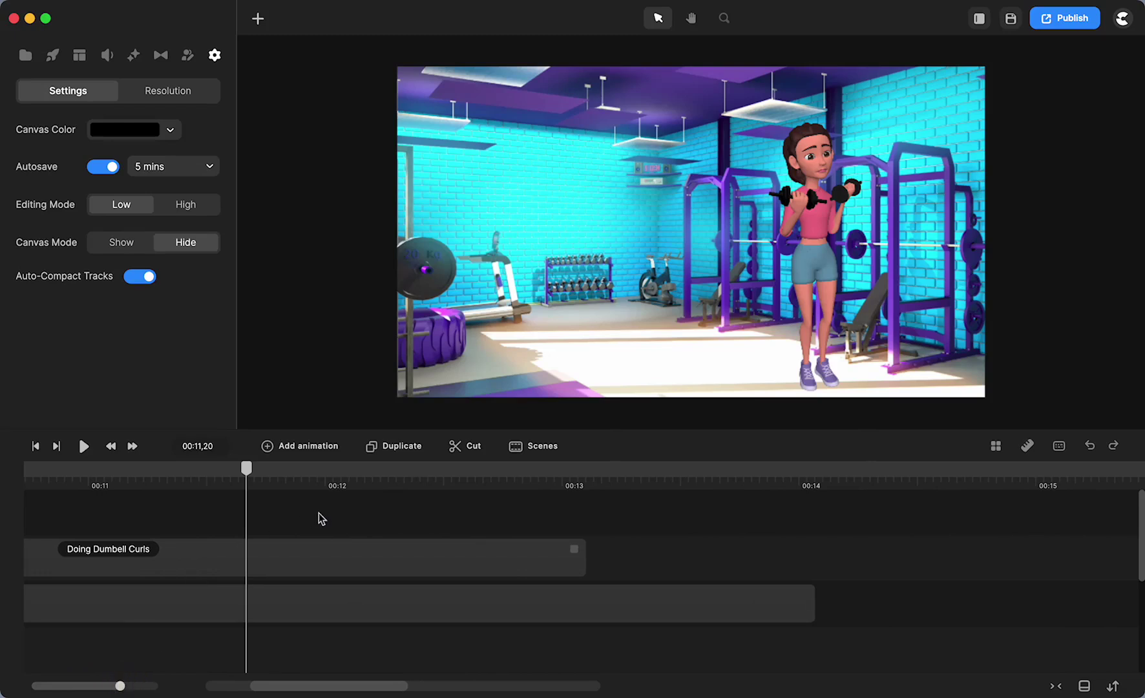
left_click_drag(357, 486, 327, 487)
scroll(375, 600, "left", 10)
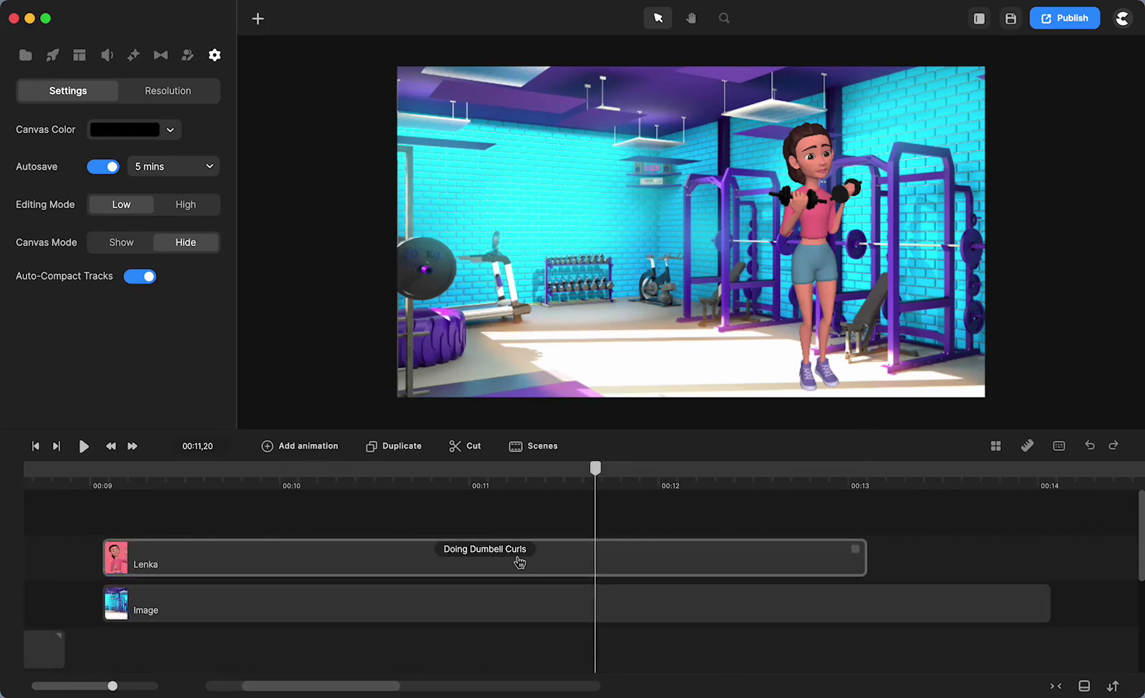
left_click(515, 557)
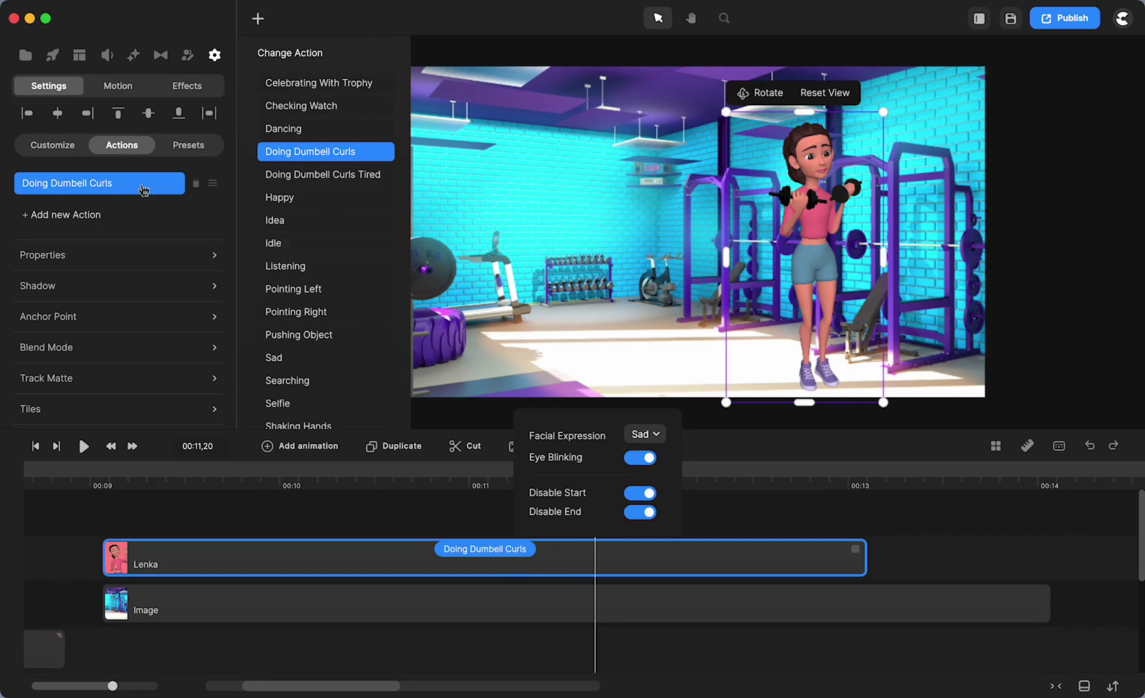
left_click(58, 215)
scroll(307, 270, "down", 2)
scroll(304, 269, "down", 5)
scroll(307, 397, "down", 5)
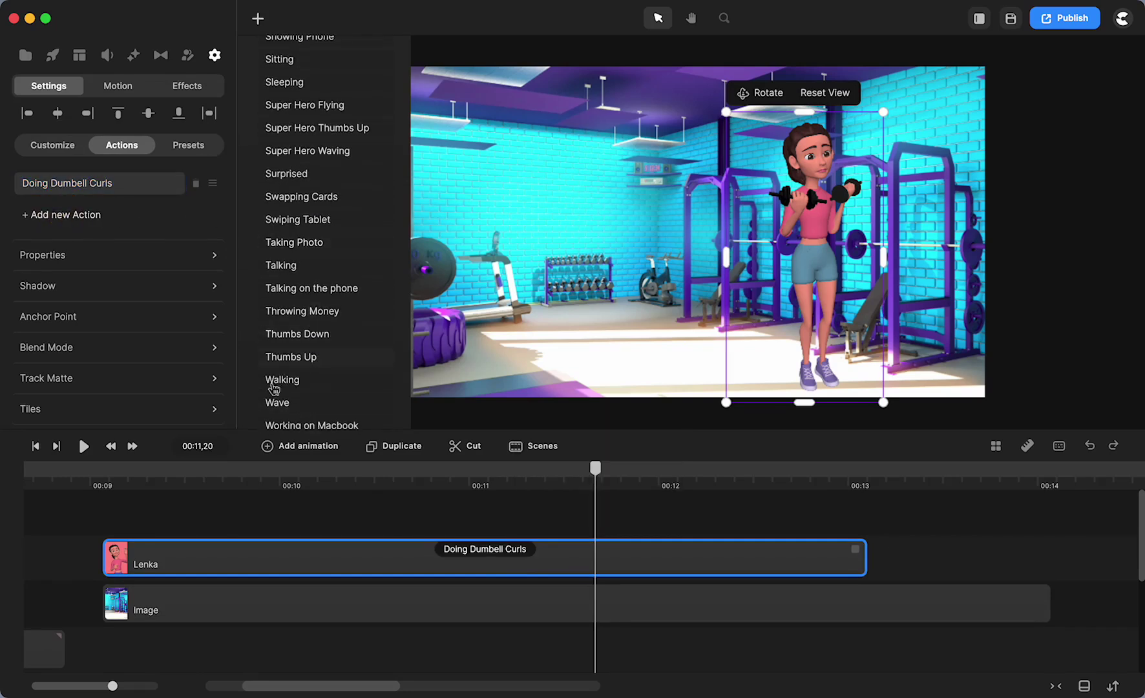
left_click(279, 381)
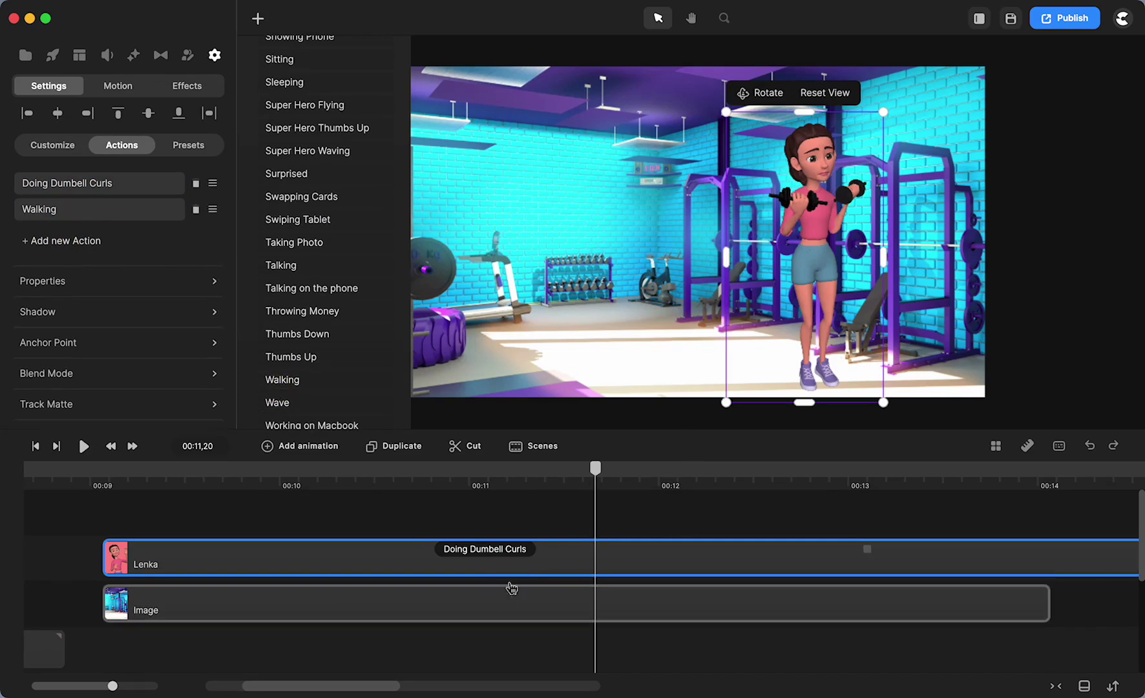
Step: Extend the gym background image's clip so that it ends together with Lenka's Walking action
left_click_drag(595, 482, 928, 506)
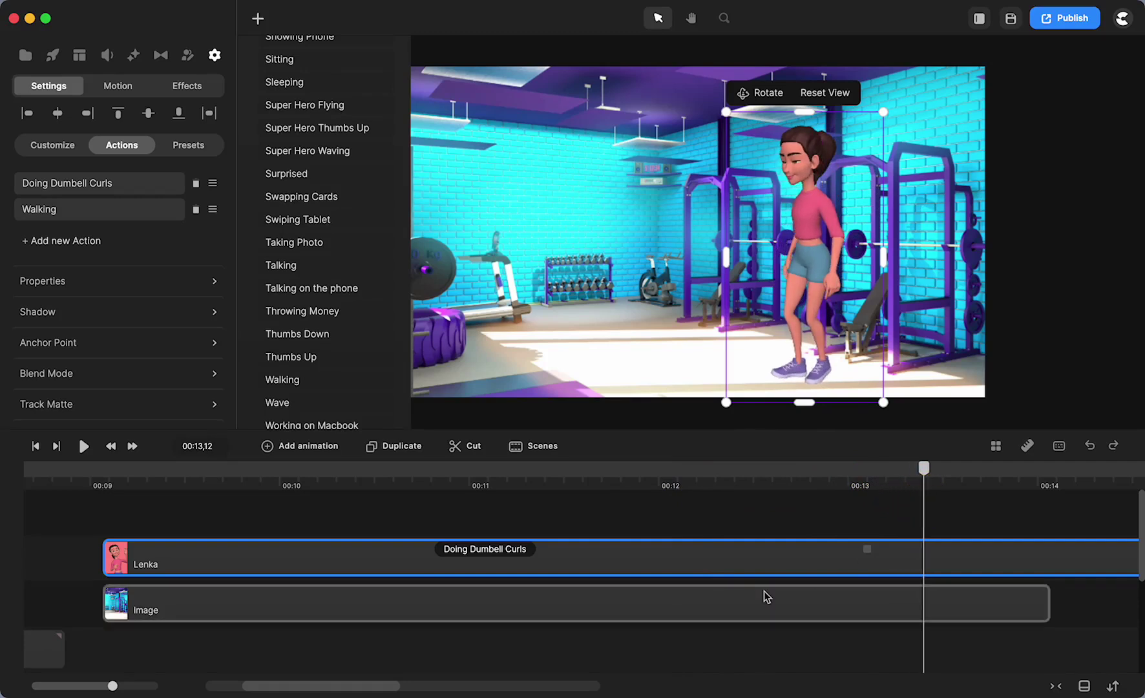
scroll(763, 591, "right", 10)
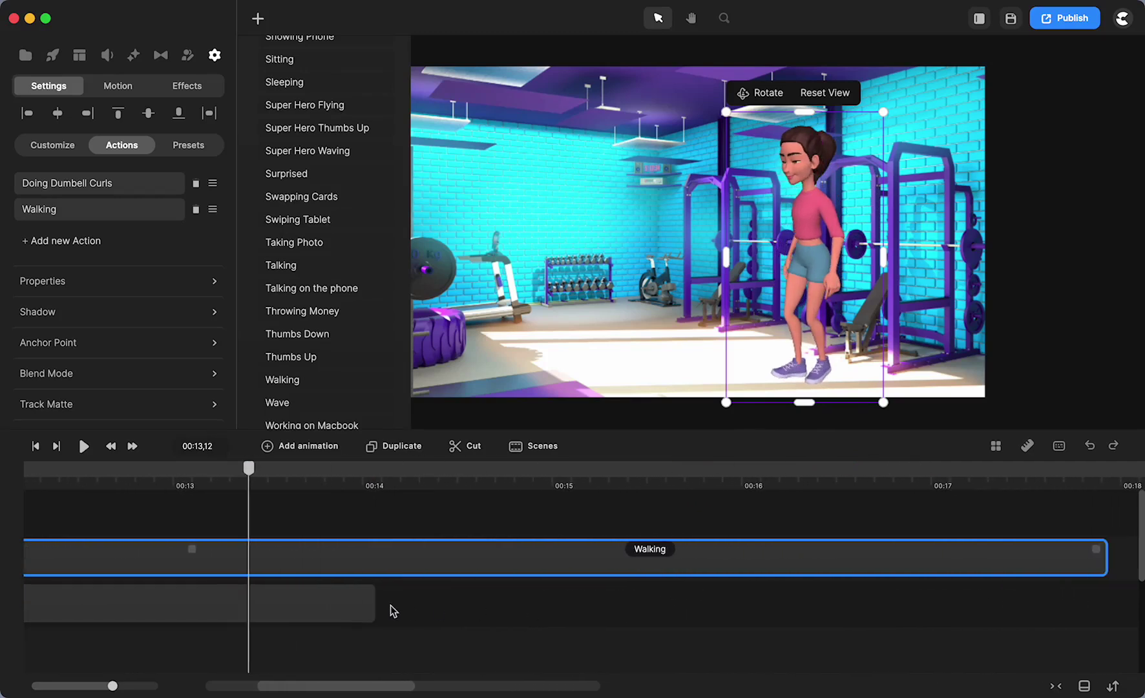
left_click_drag(374, 603, 1101, 586)
scroll(367, 601, "left", 2)
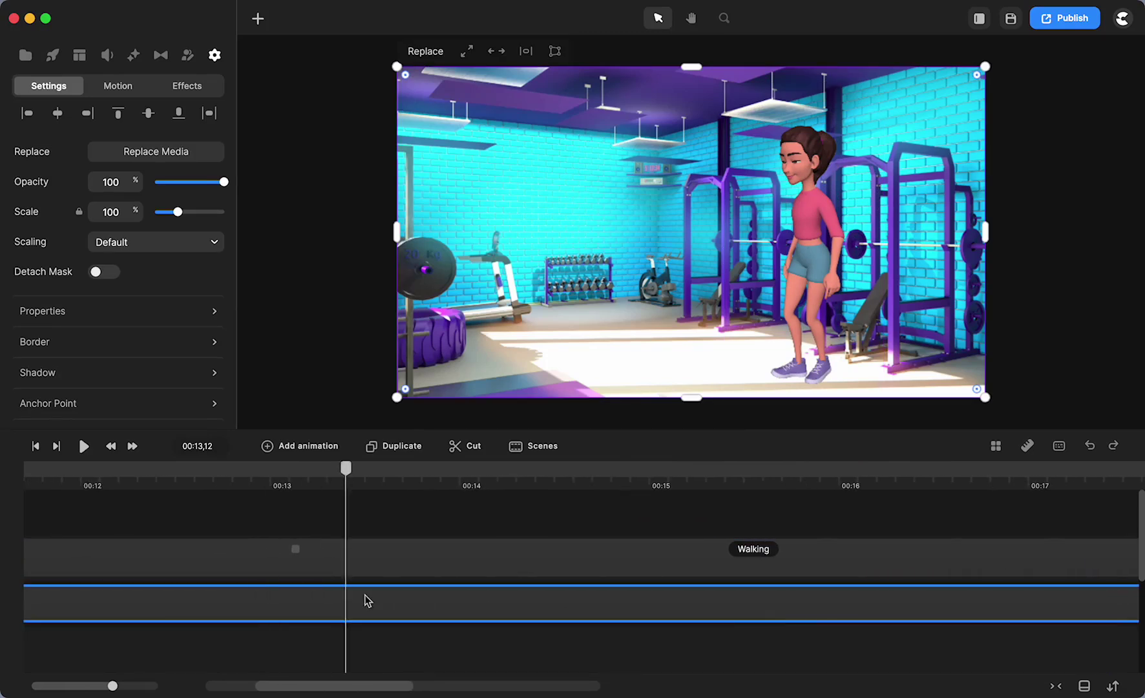
Step: Add a Position animation with Linear easing to Lenka, starting at 00:13,15 in the Walking action
scroll(367, 600, "left", 4)
left_click_drag(437, 478, 454, 480)
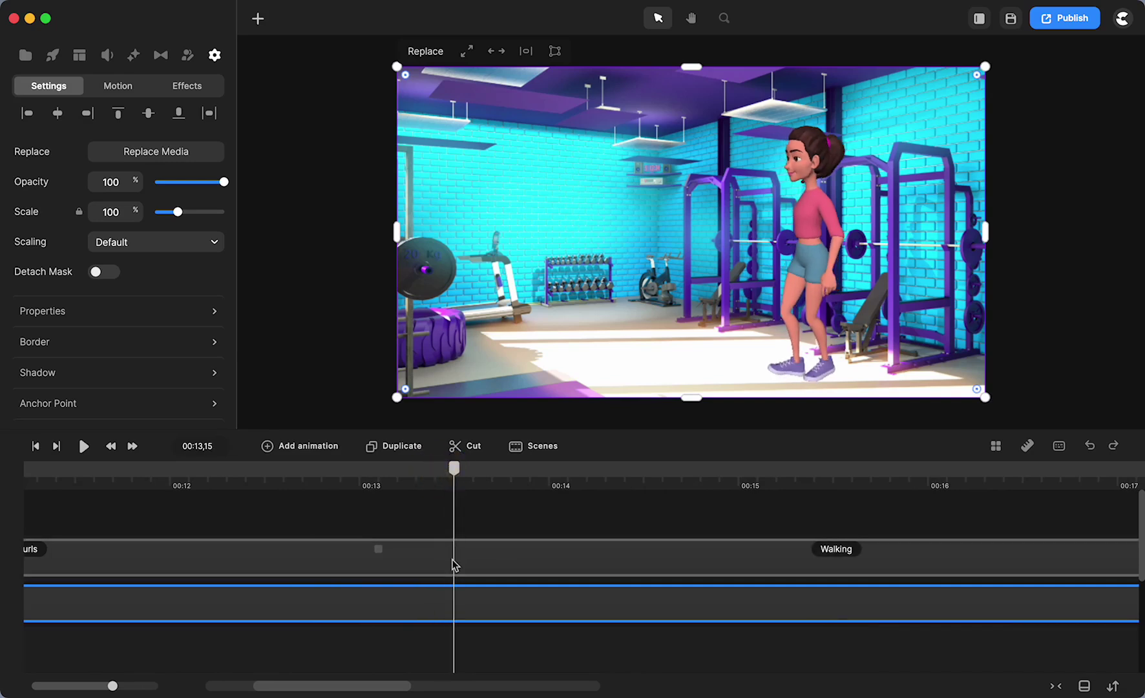
left_click(455, 564)
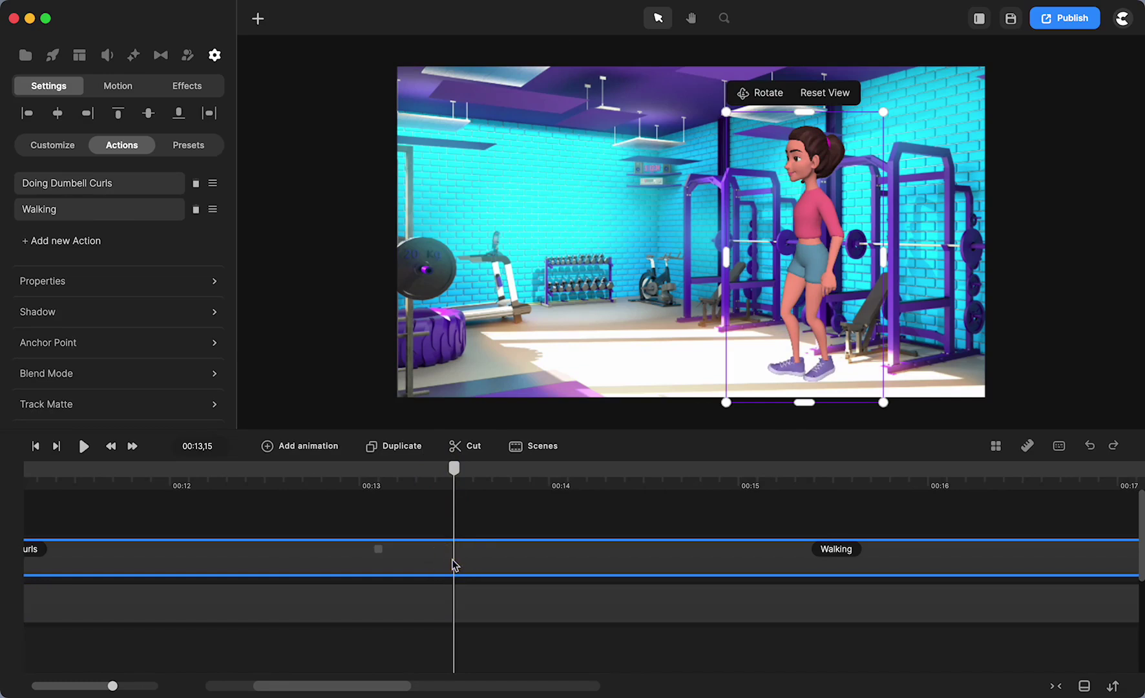
left_click(300, 446)
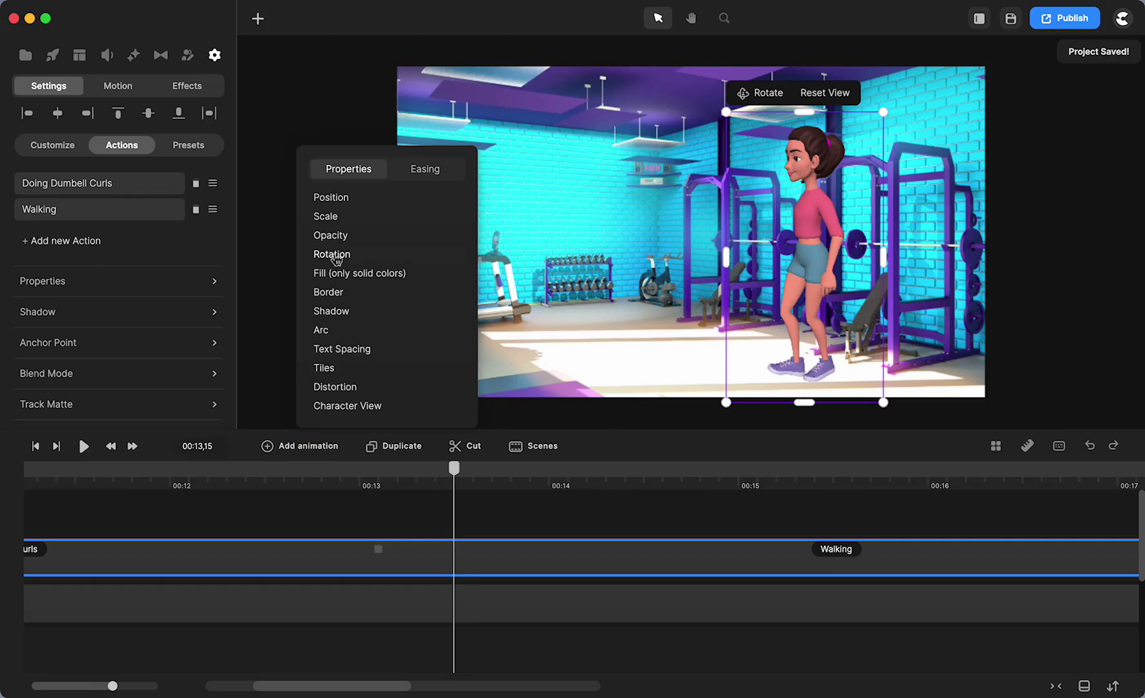
left_click(332, 197)
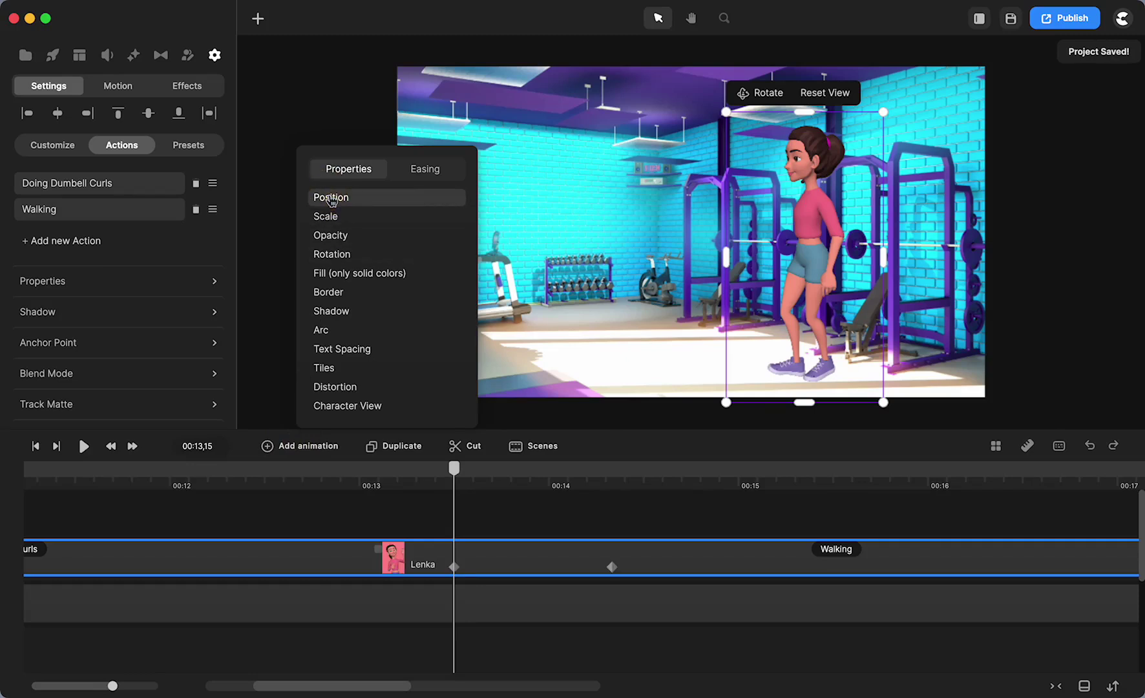
left_click(428, 169)
left_click(339, 299)
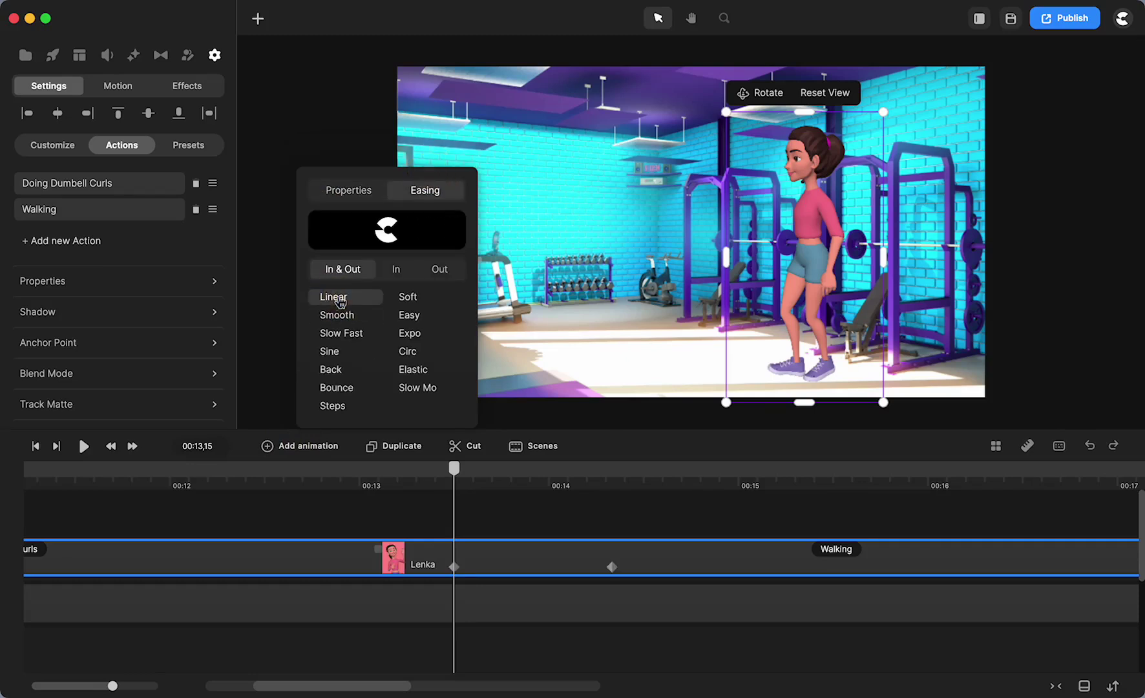
left_click(456, 617)
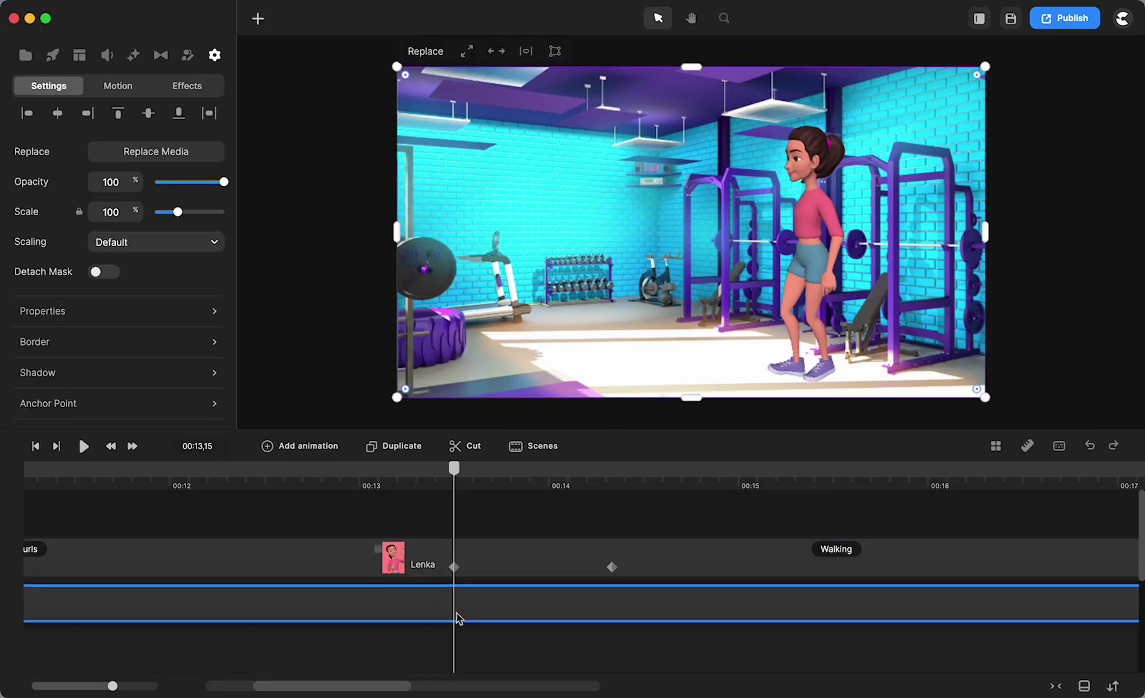
left_click(311, 445)
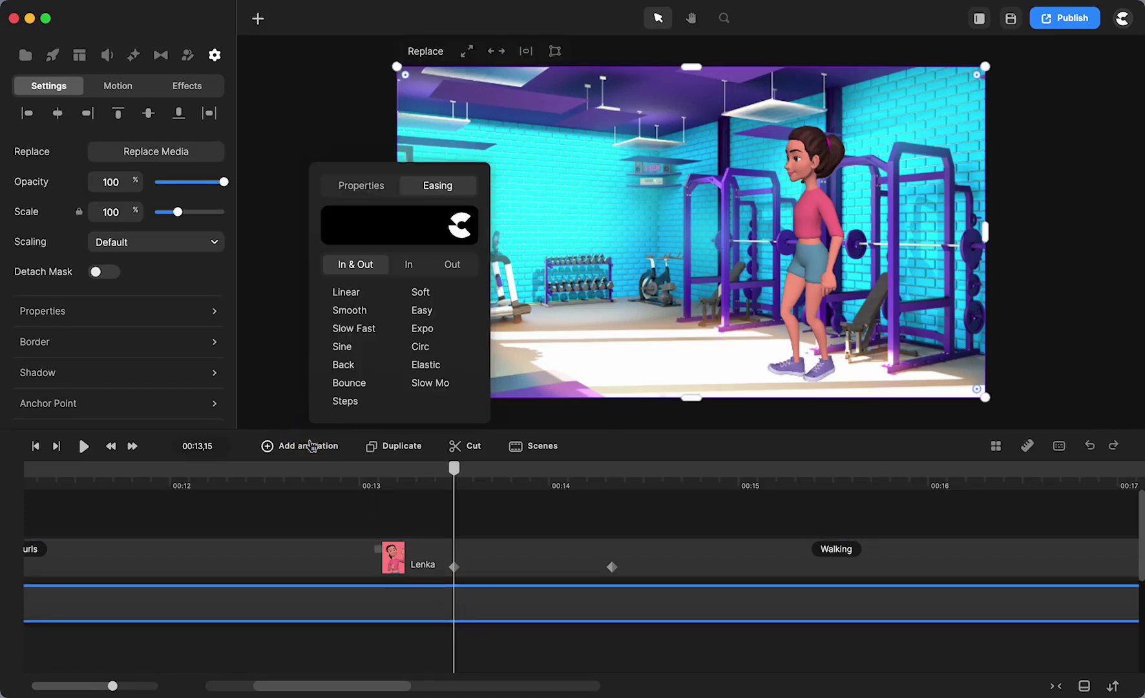
left_click(347, 294)
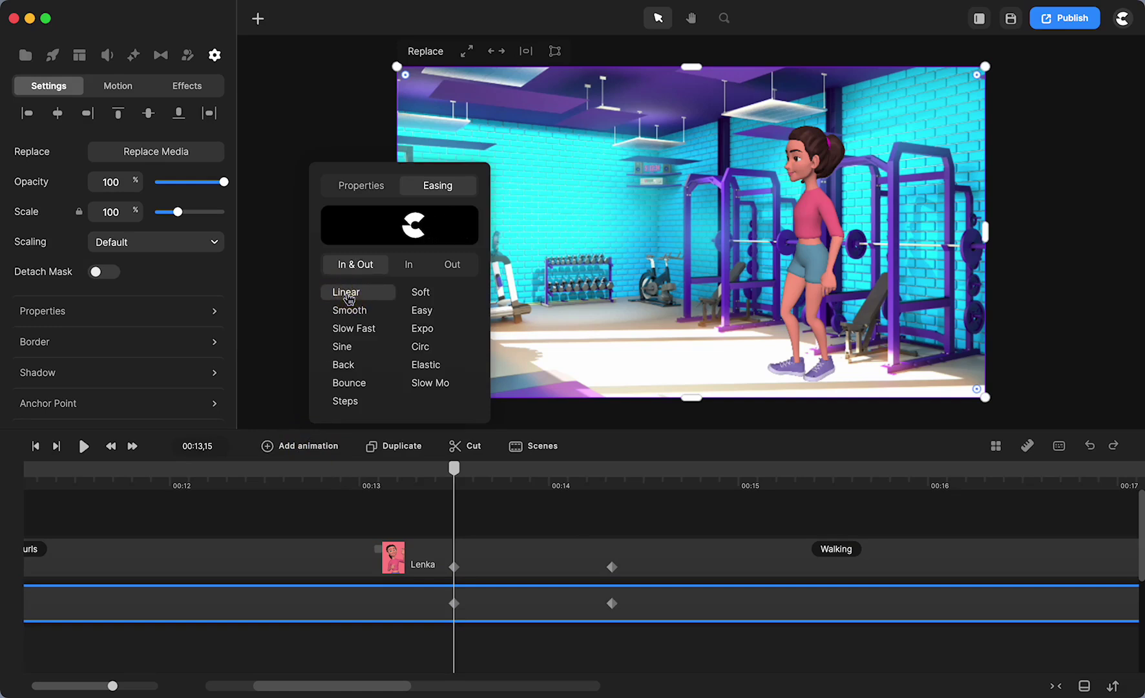
left_click(455, 605)
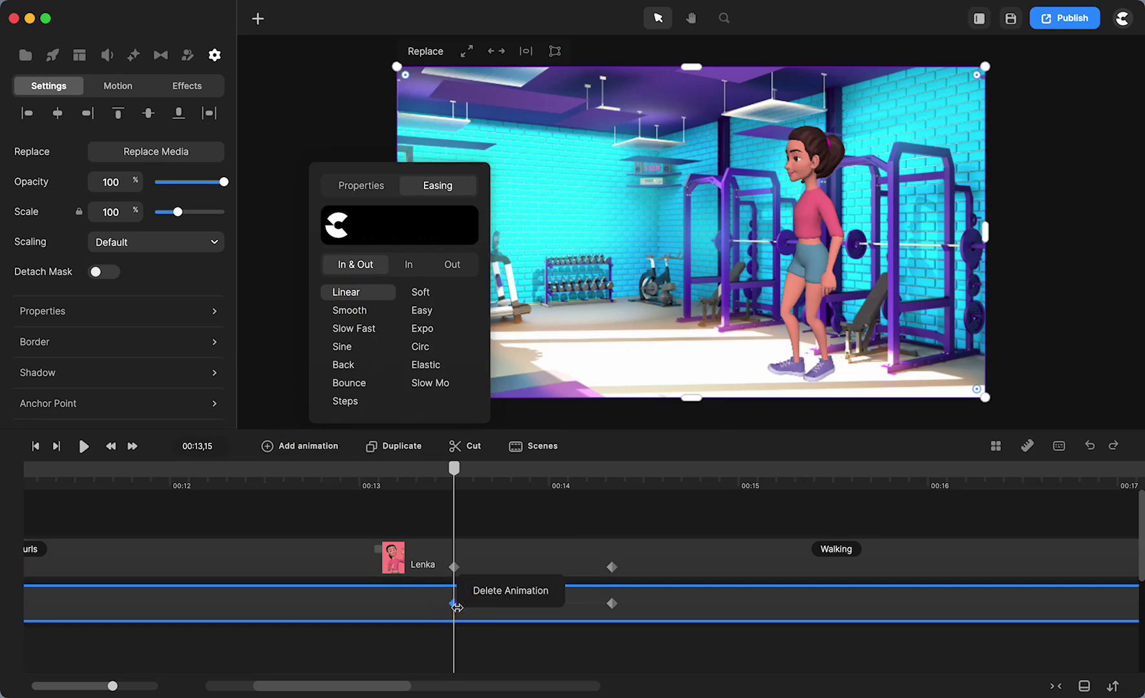
left_click(485, 591)
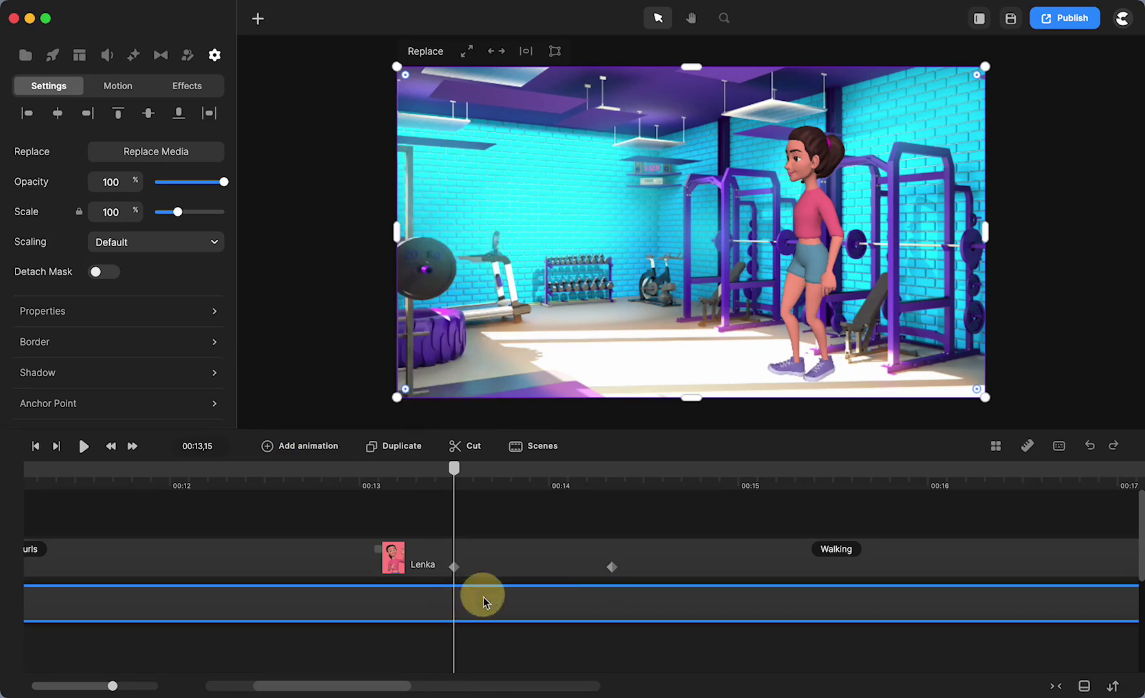
Step: Move the end keyframe of Lenka's position animation to 00:17,07 and place her there just outside the canvas's left edge
left_click(454, 566)
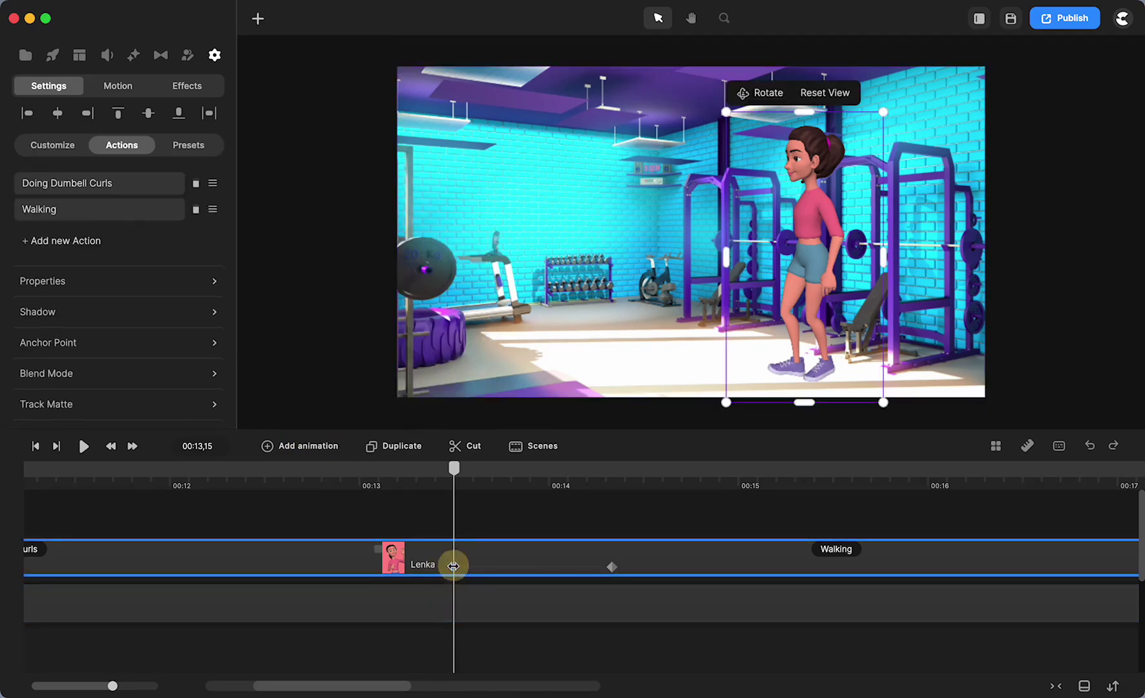
left_click_drag(614, 567, 859, 559)
scroll(667, 573, "right", 5)
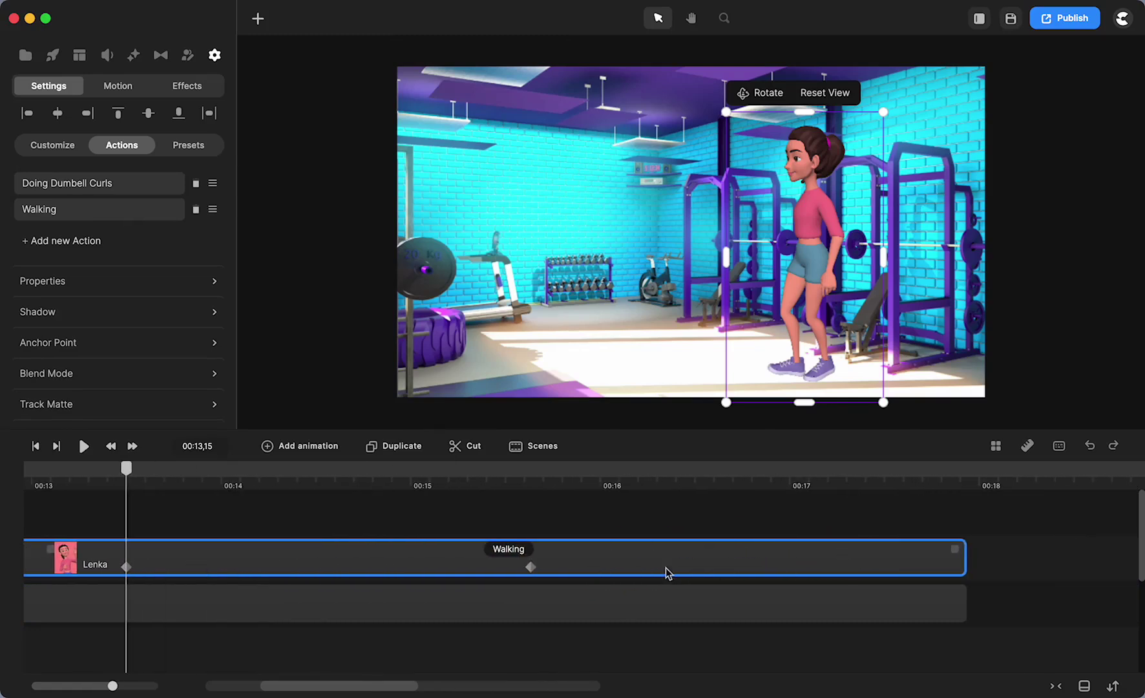
left_click(530, 567)
left_click_drag(531, 566, 836, 567)
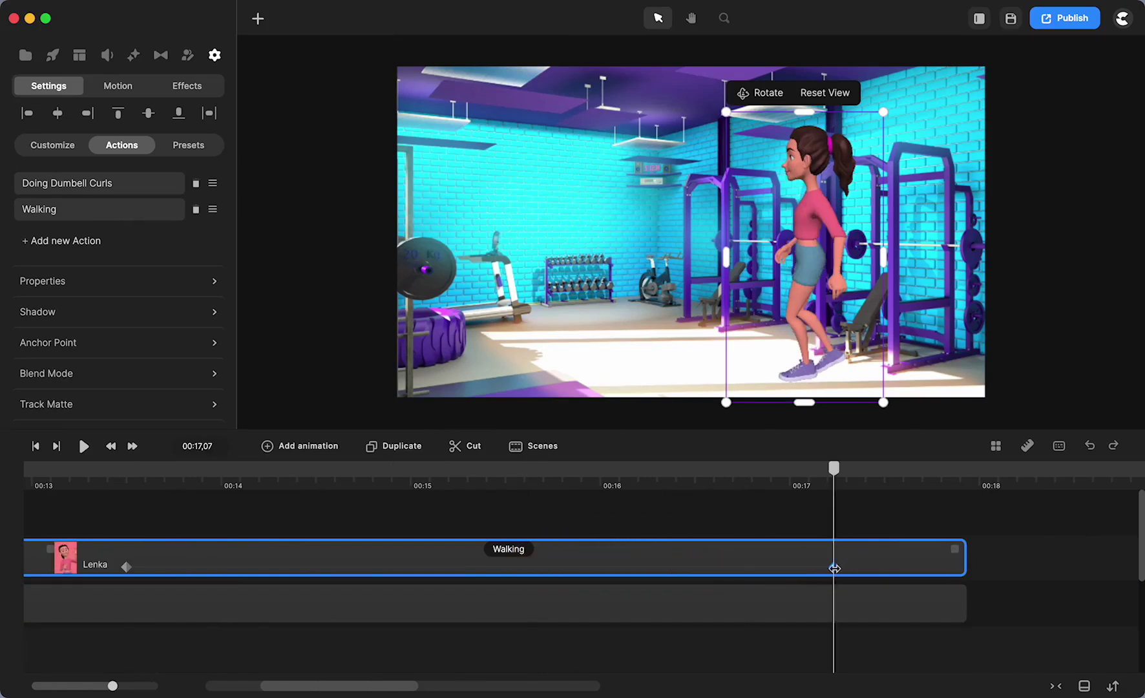
left_click(834, 568)
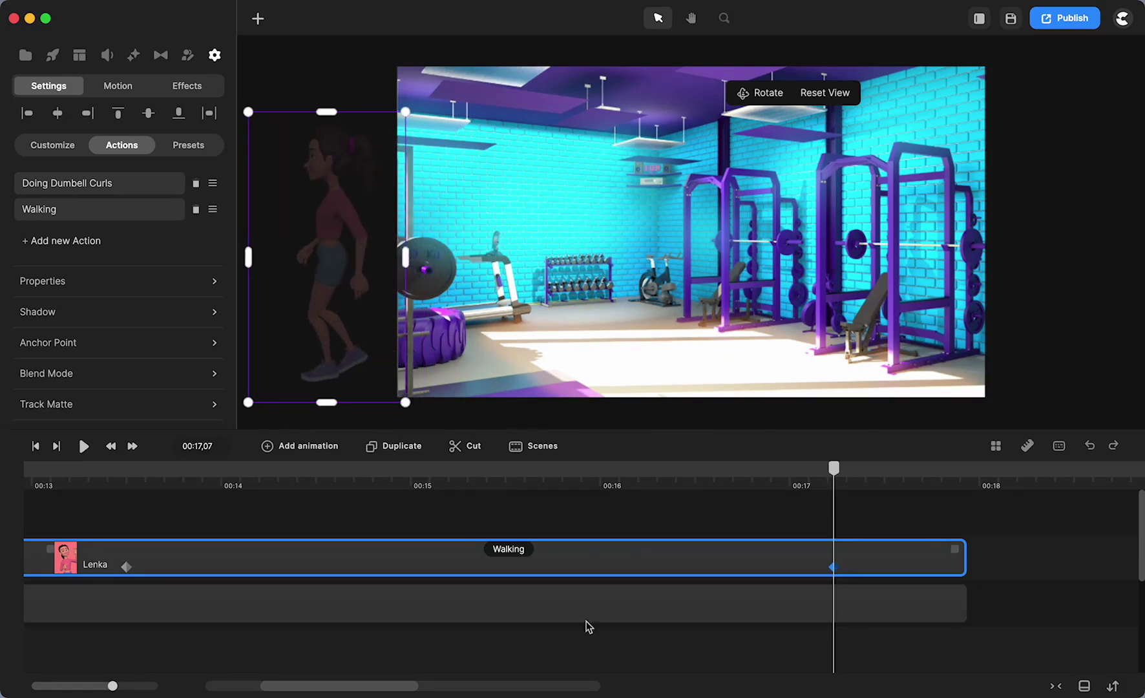
Step: Scrub through the start of Lenka's walk and check the easing set for her position animation
left_click_drag(118, 479, 182, 557)
left_click(182, 557)
scroll(331, 569, "left", 5)
scroll(462, 578, "left", 5)
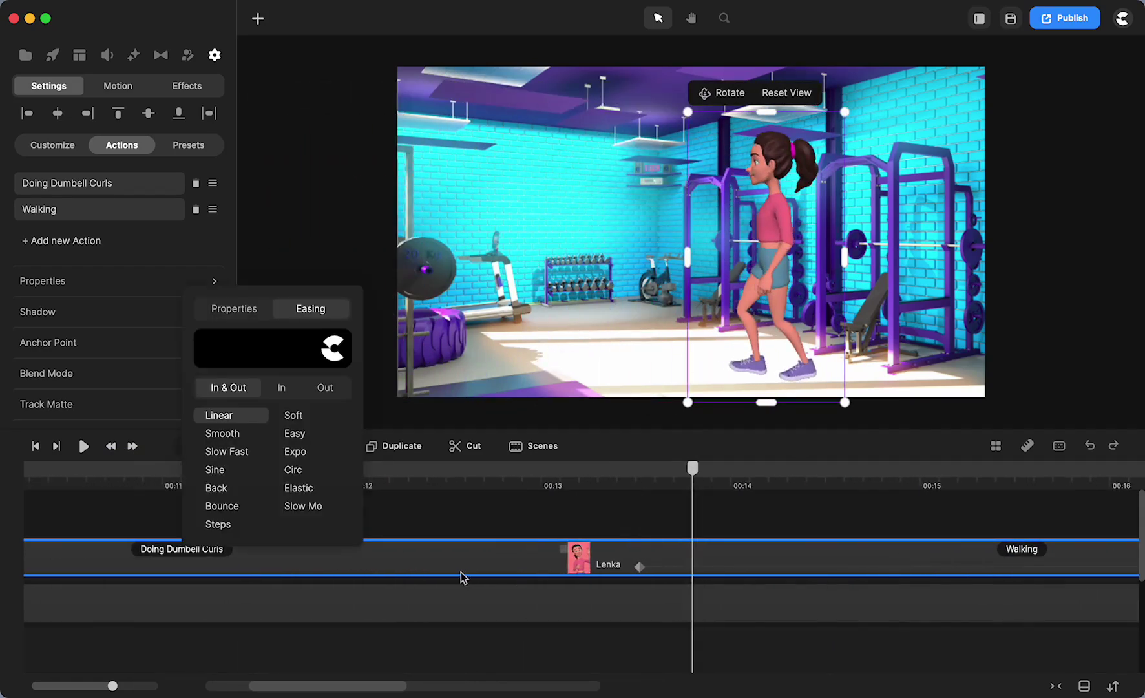
left_click_drag(699, 482, 647, 484)
Step: Group the Lenka character with the gym background image
scroll(525, 640, "right", 5)
scroll(524, 640, "left", 3)
left_click(442, 522)
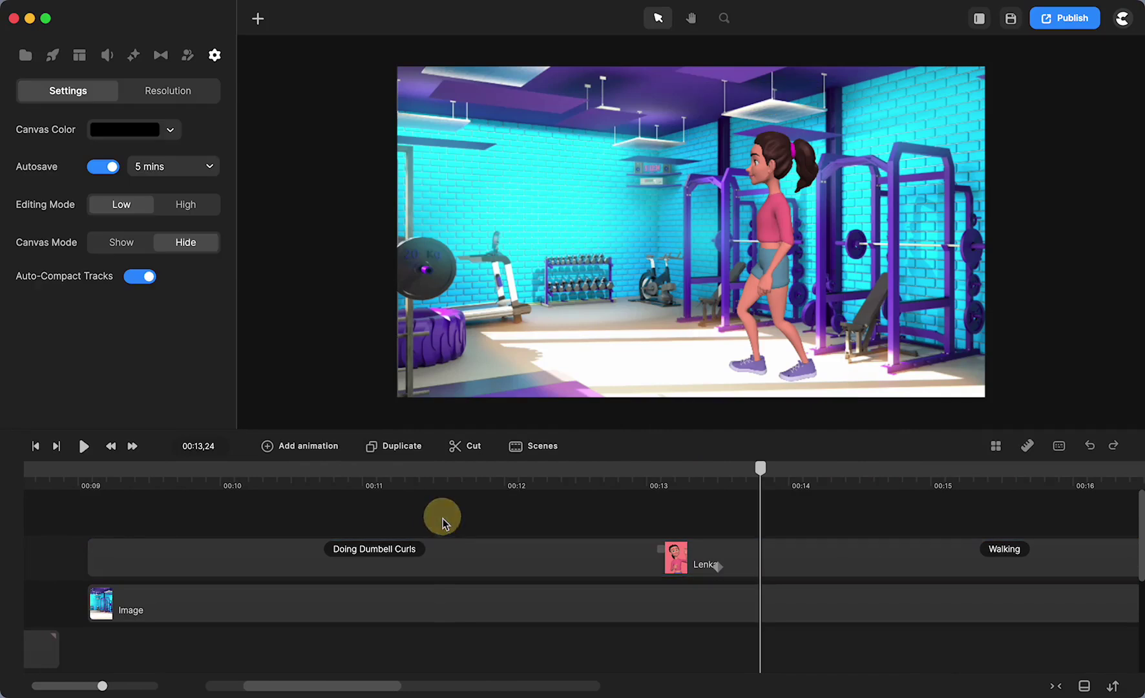
left_click_drag(439, 511, 487, 616)
right_click(487, 617)
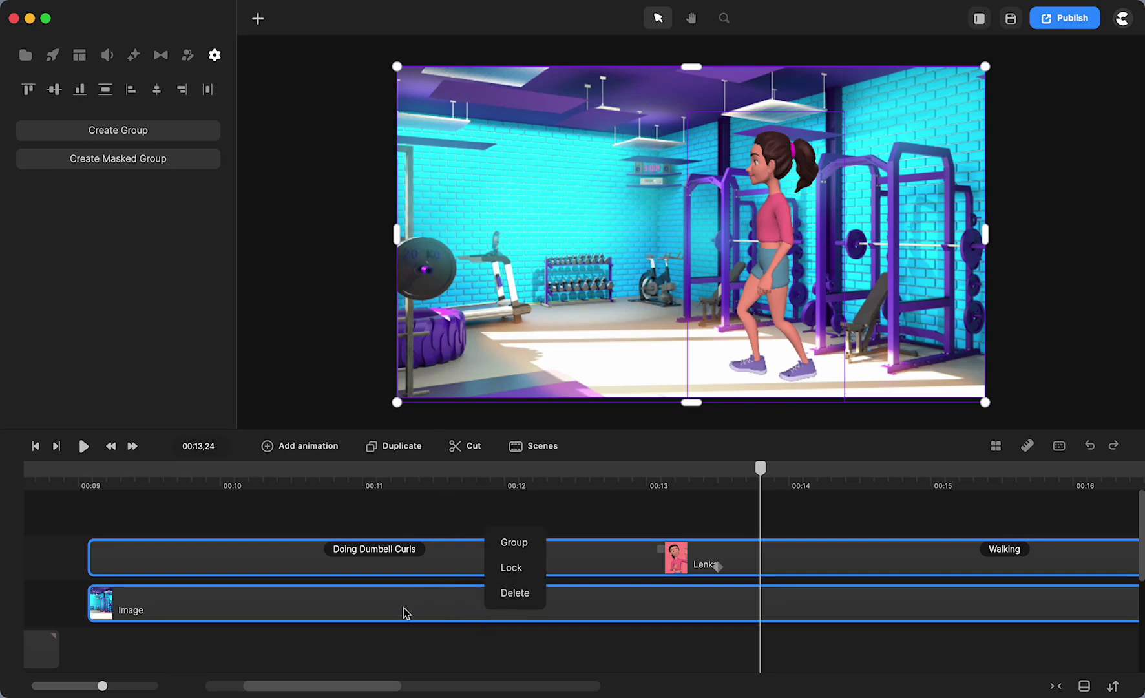
key("super+g")
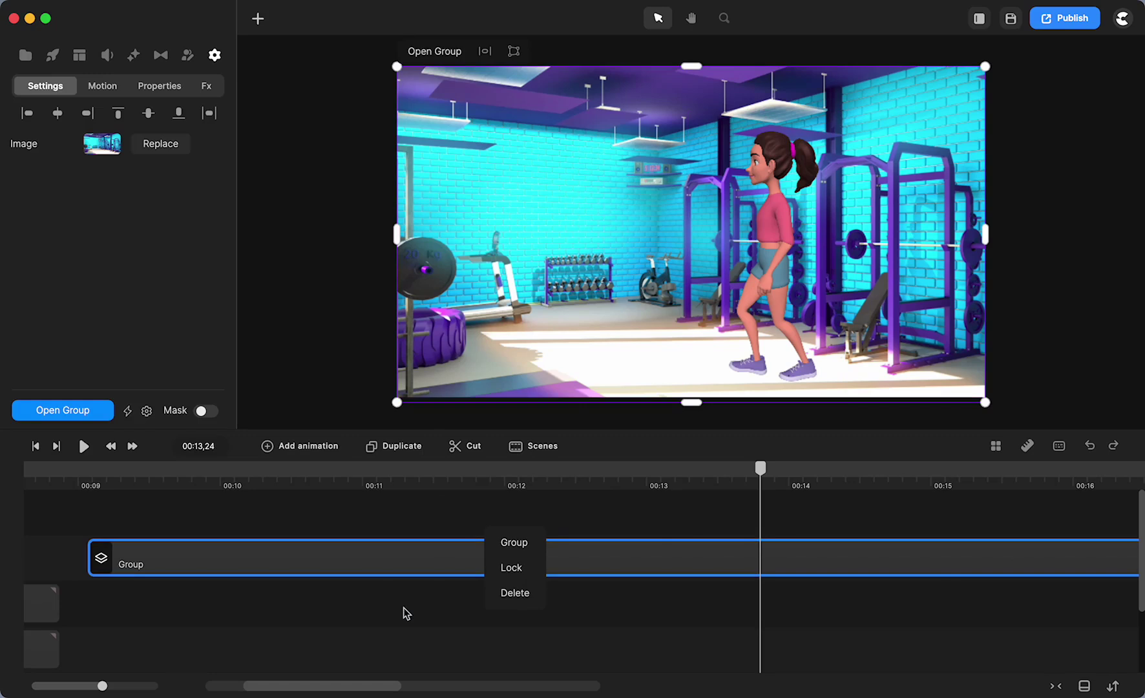
left_click(349, 611)
Step: Rename the new group as gym
left_click(340, 559)
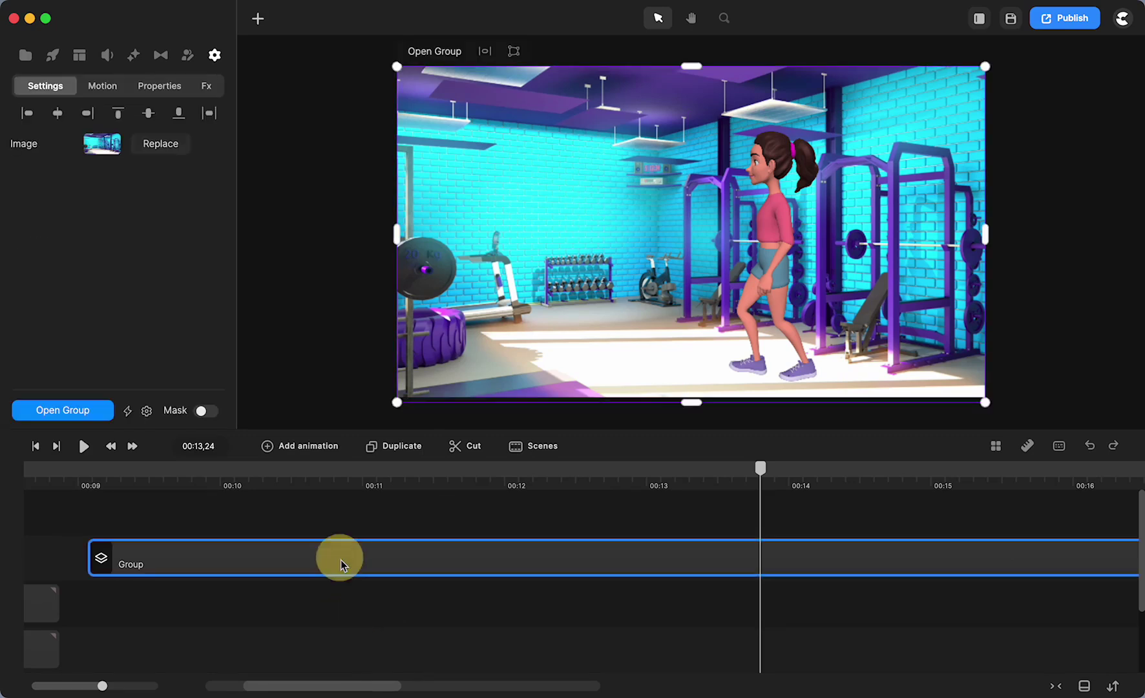
right_click(341, 563)
left_click(374, 314)
type("gy")
left_click(363, 629)
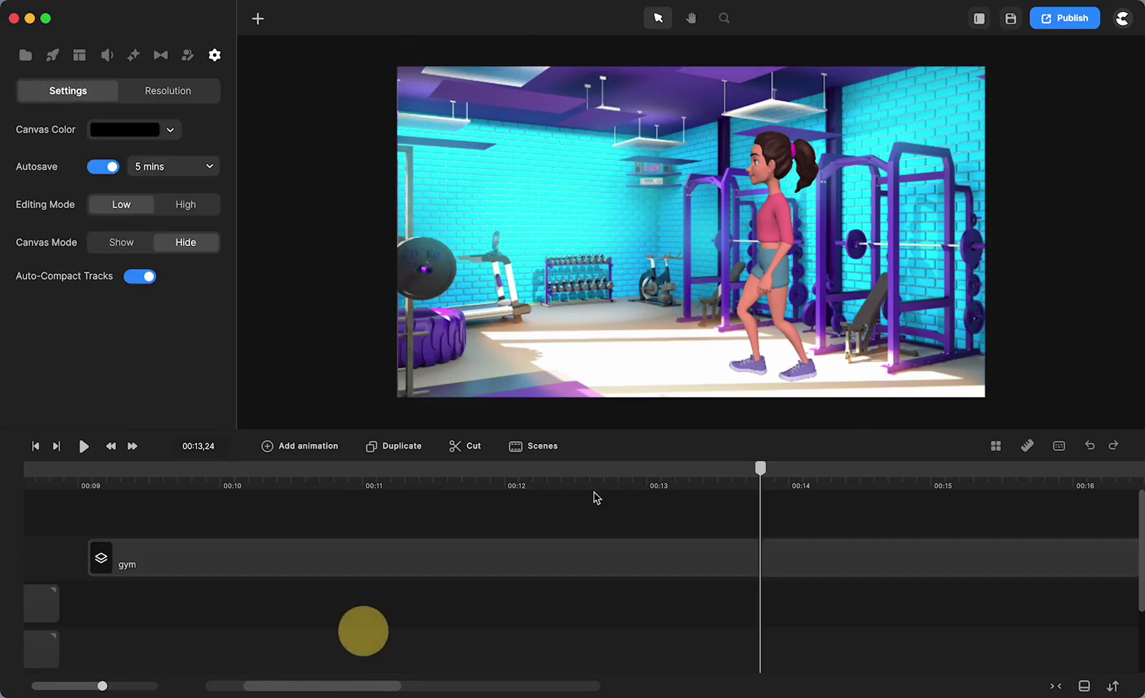
Step: Add a rectangle at 00:09,10 above the gym group and scale it to fill the whole canvas
left_click_drag(761, 469, 126, 523)
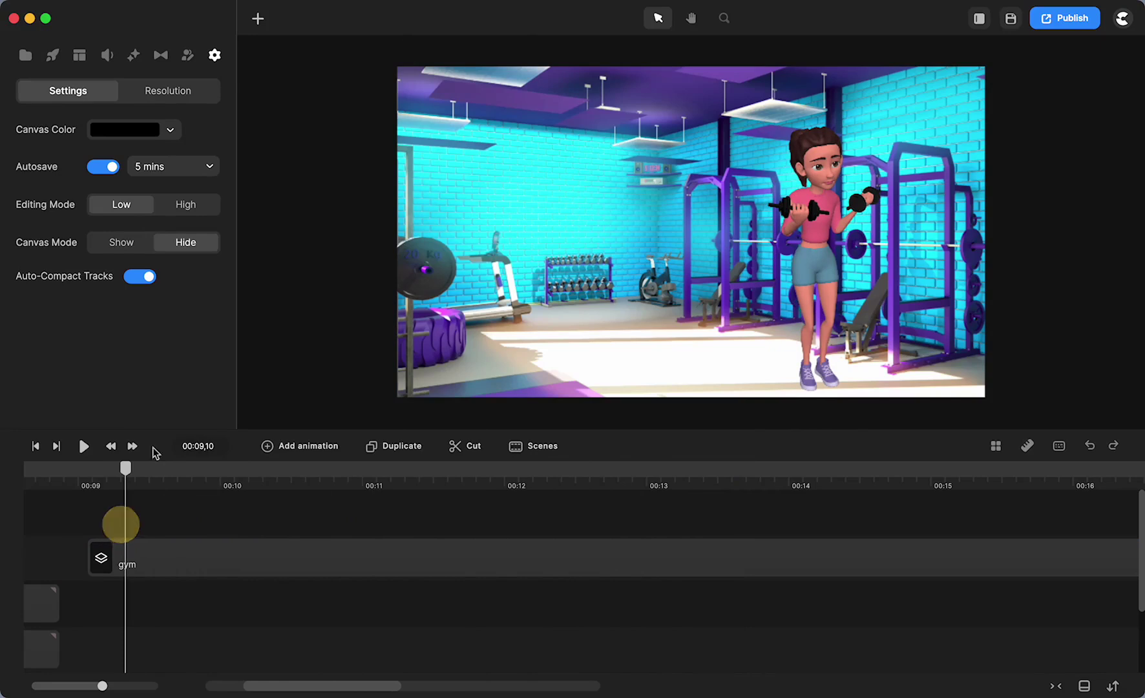
left_click(258, 20)
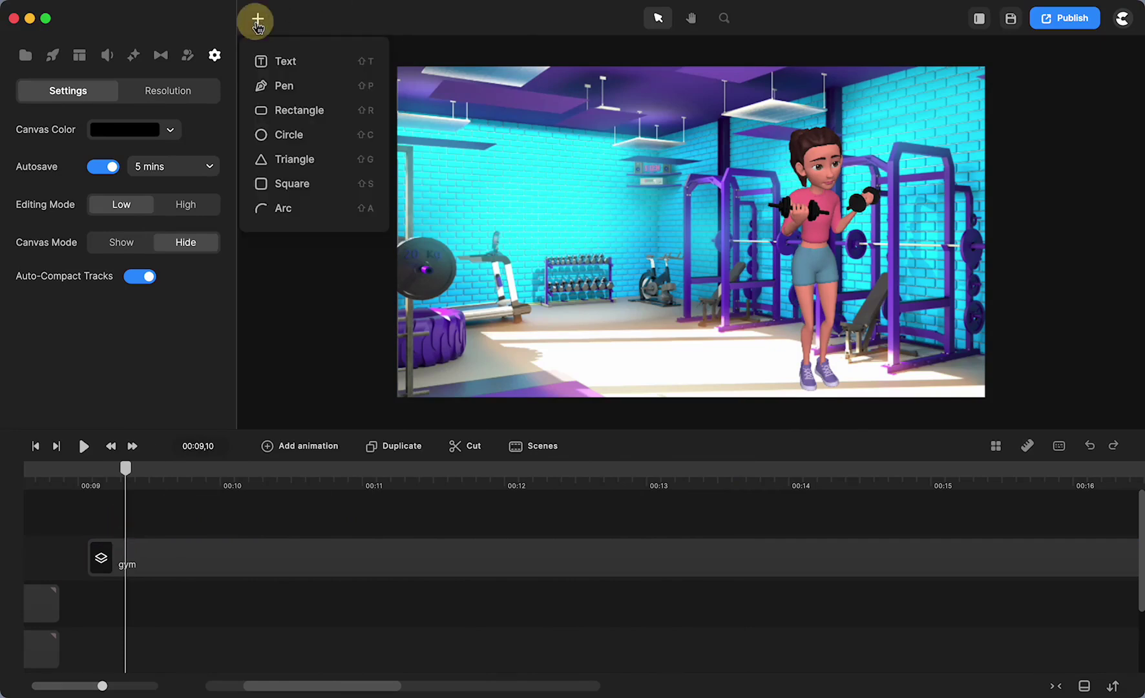
left_click(296, 112)
left_click(670, 226)
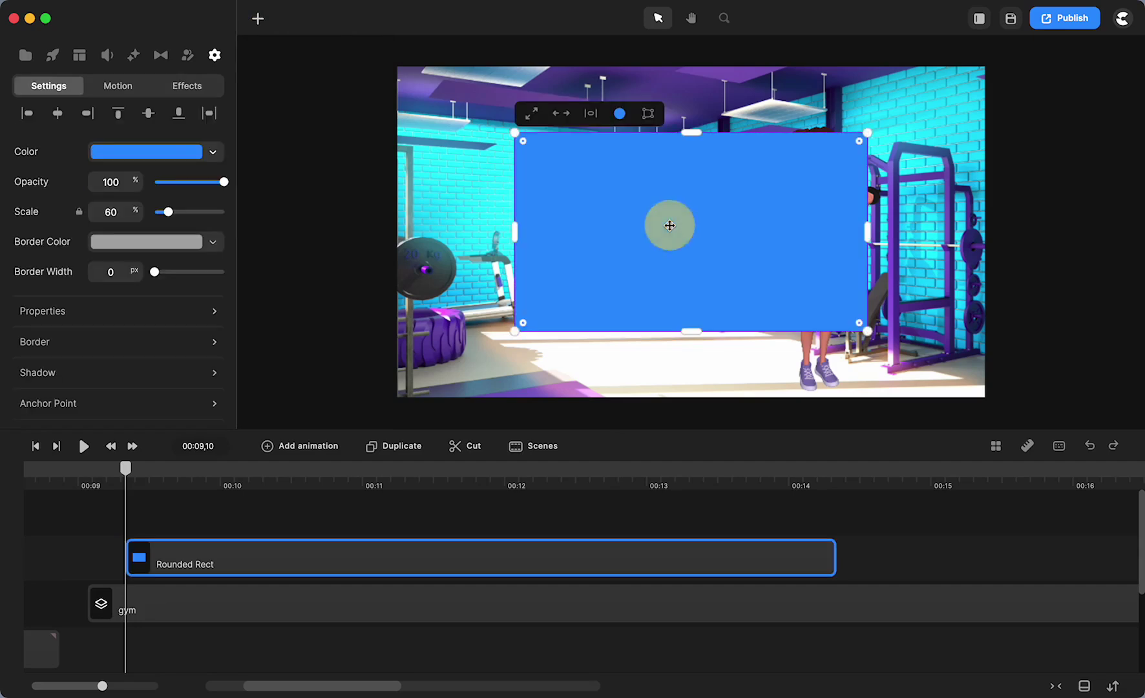
left_click(531, 113)
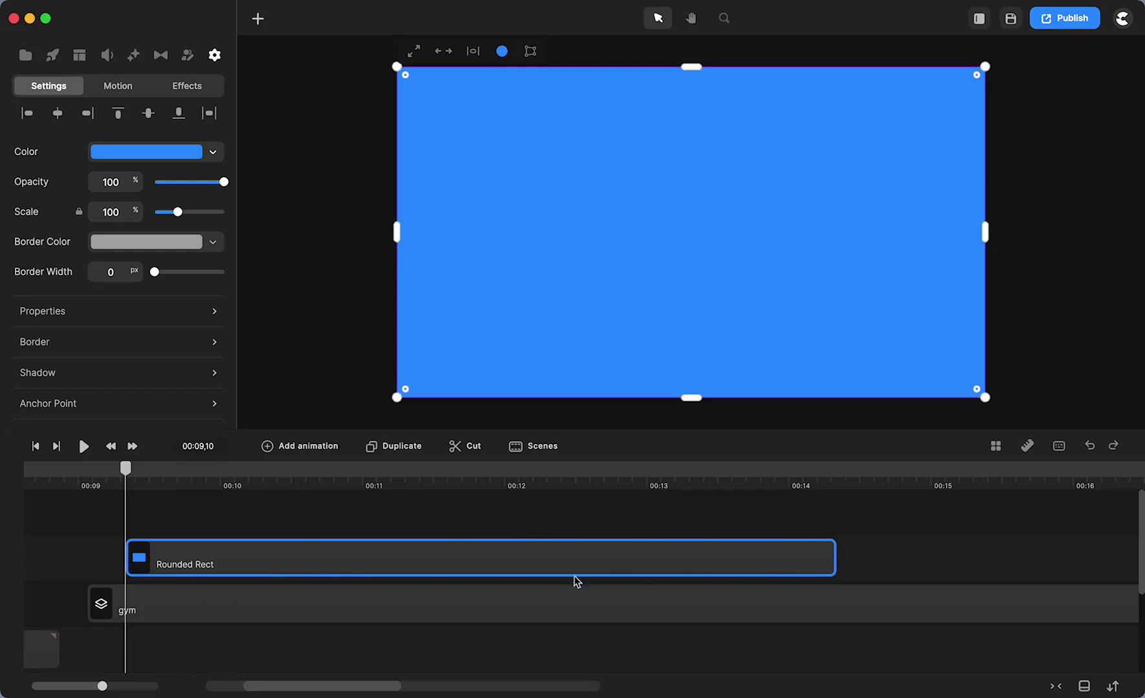
scroll(524, 579, "right", 10)
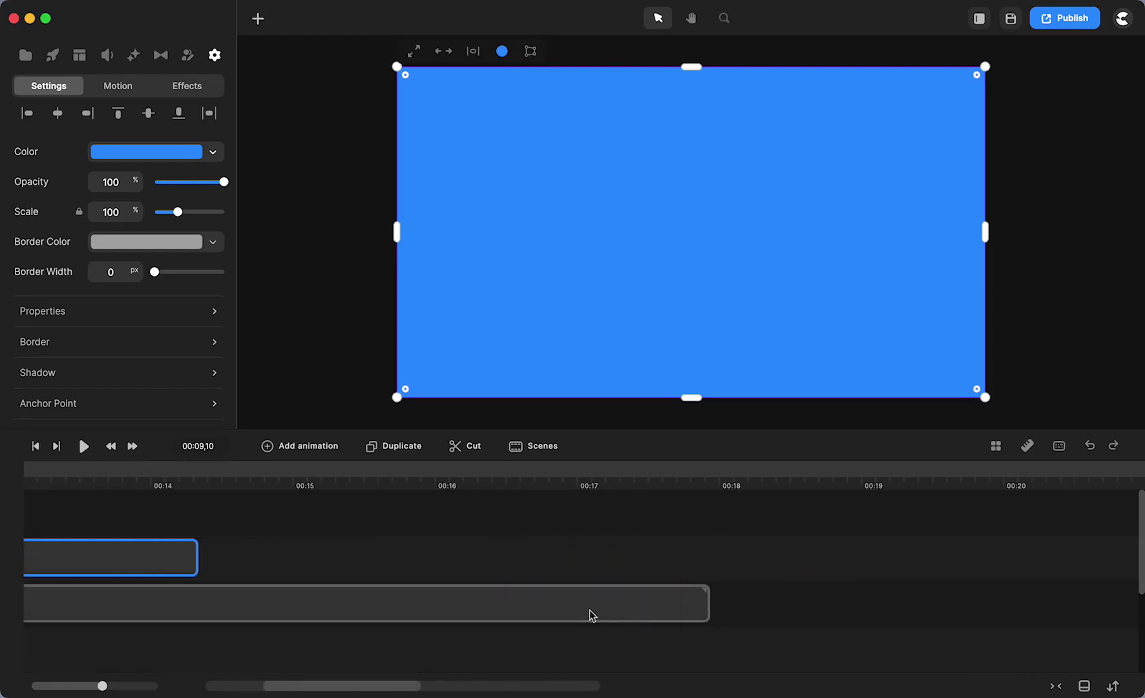
scroll(600, 613, "left", 10)
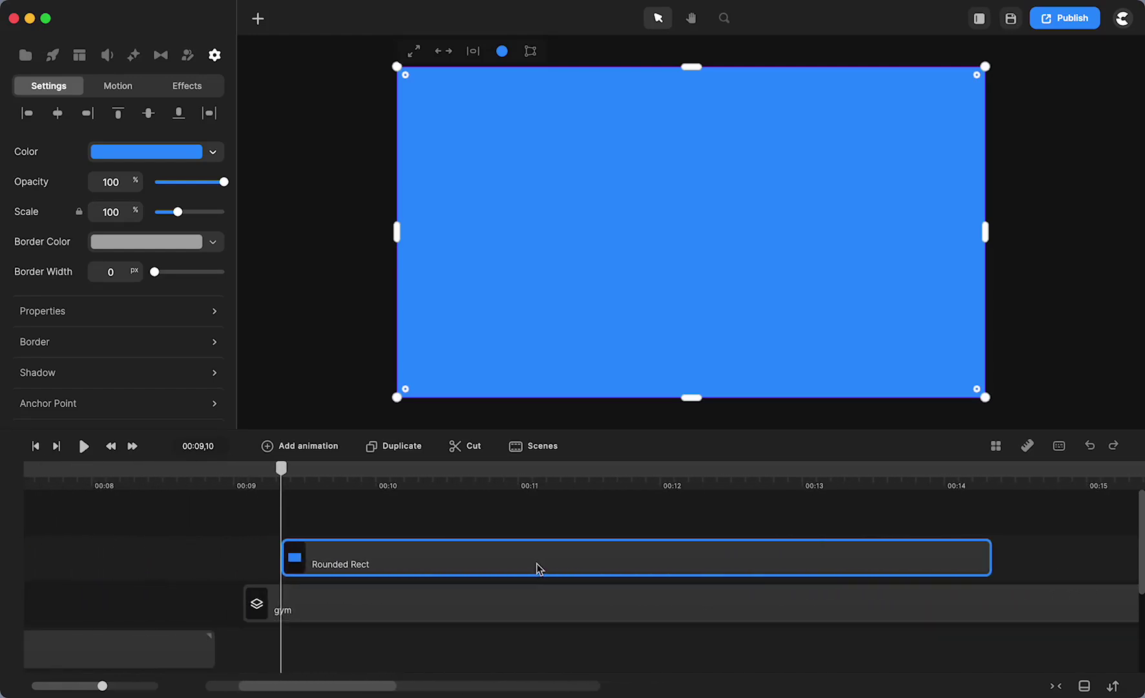
Step: Mask the gym group with the full-canvas rectangle
left_click_drag(521, 521, 537, 608)
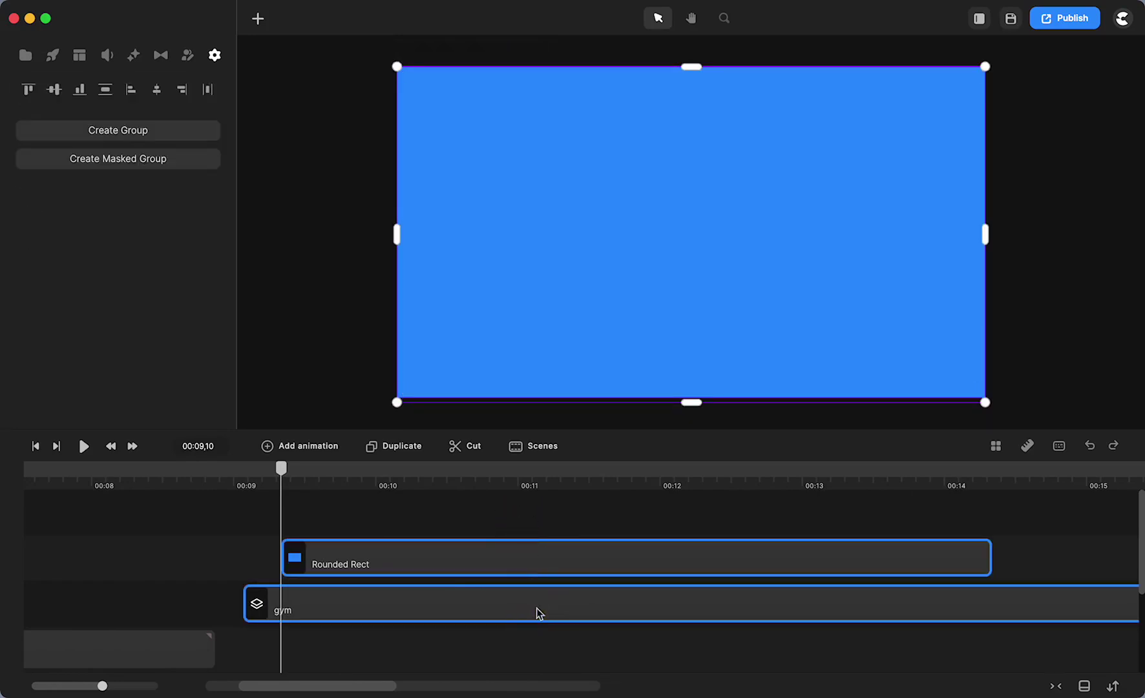
right_click(537, 608)
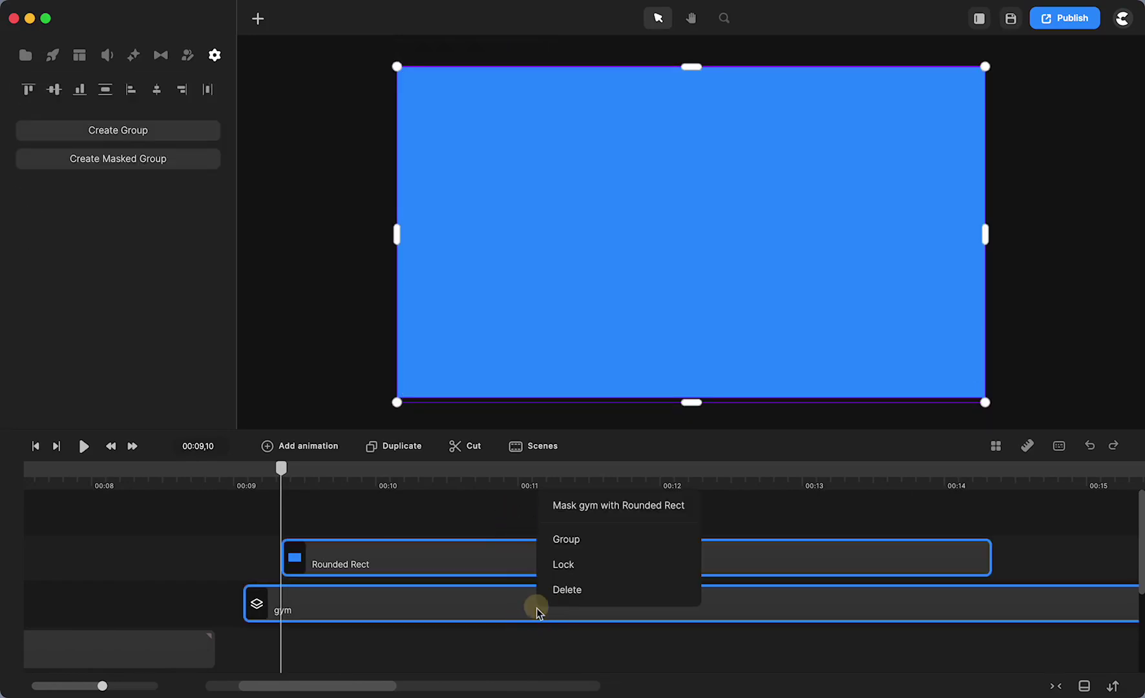
left_click(588, 507)
Step: Release the rectangle mask from the gym group and apply the same mask again
left_click_drag(281, 468, 274, 513)
right_click(345, 604)
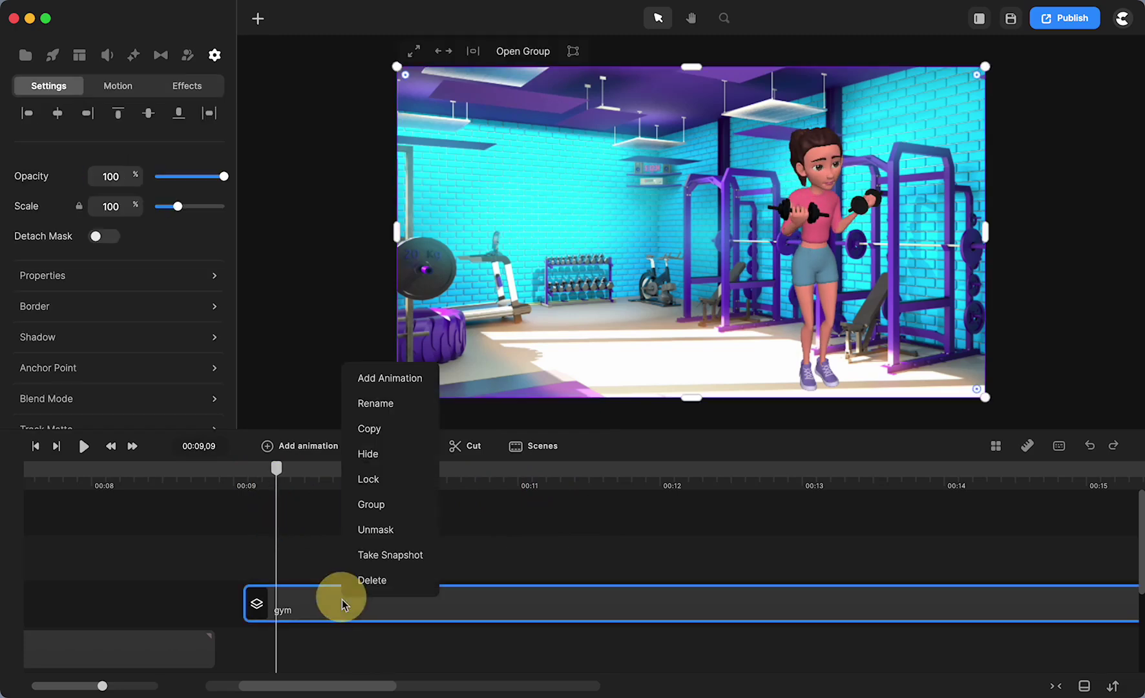
left_click(369, 536)
left_click_drag(363, 551, 398, 649)
right_click(401, 654)
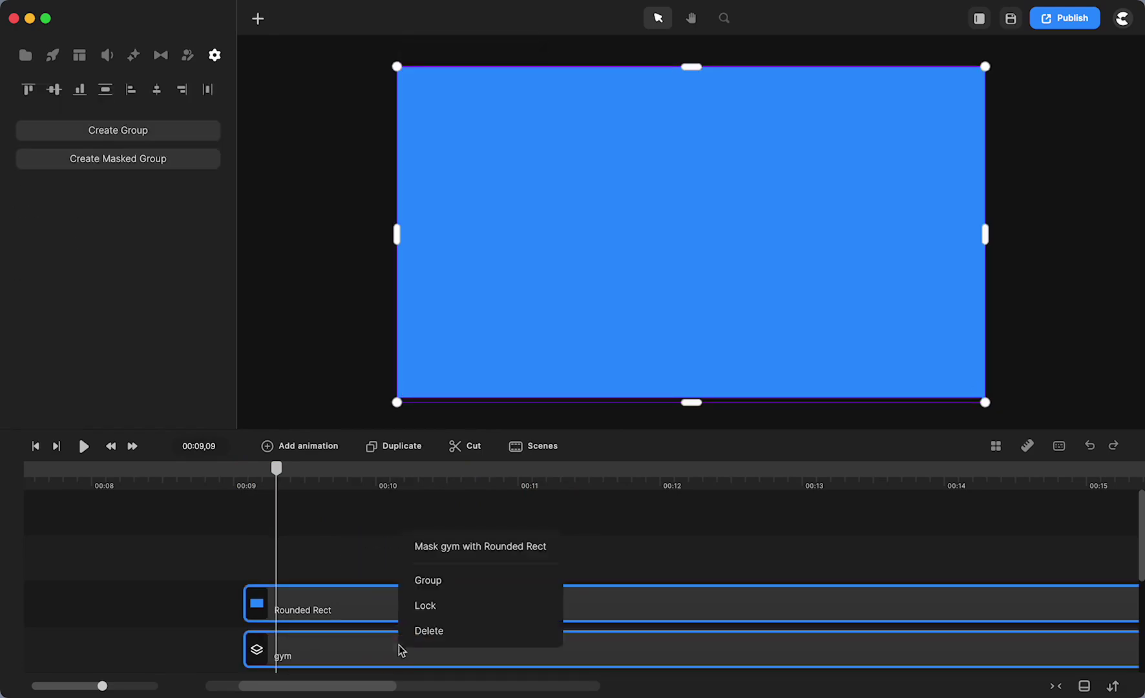
left_click(453, 548)
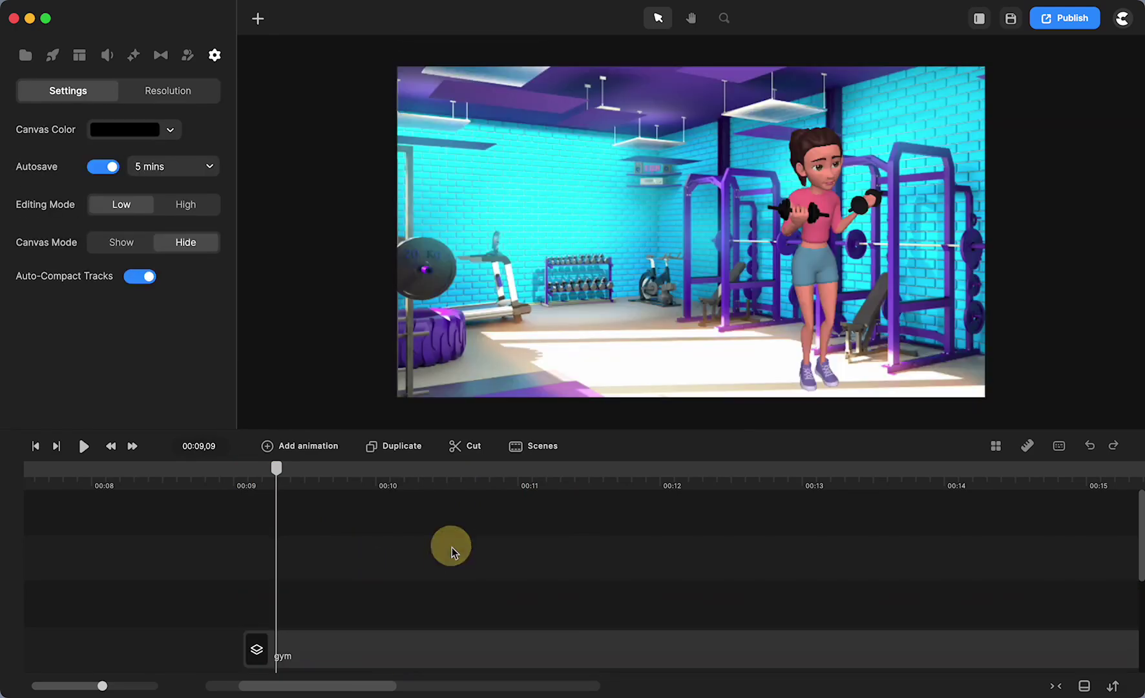
Step: Turn on Detach Mask for the gym group at 00:13,17, where the character begins to walk
left_click_drag(294, 475, 682, 513)
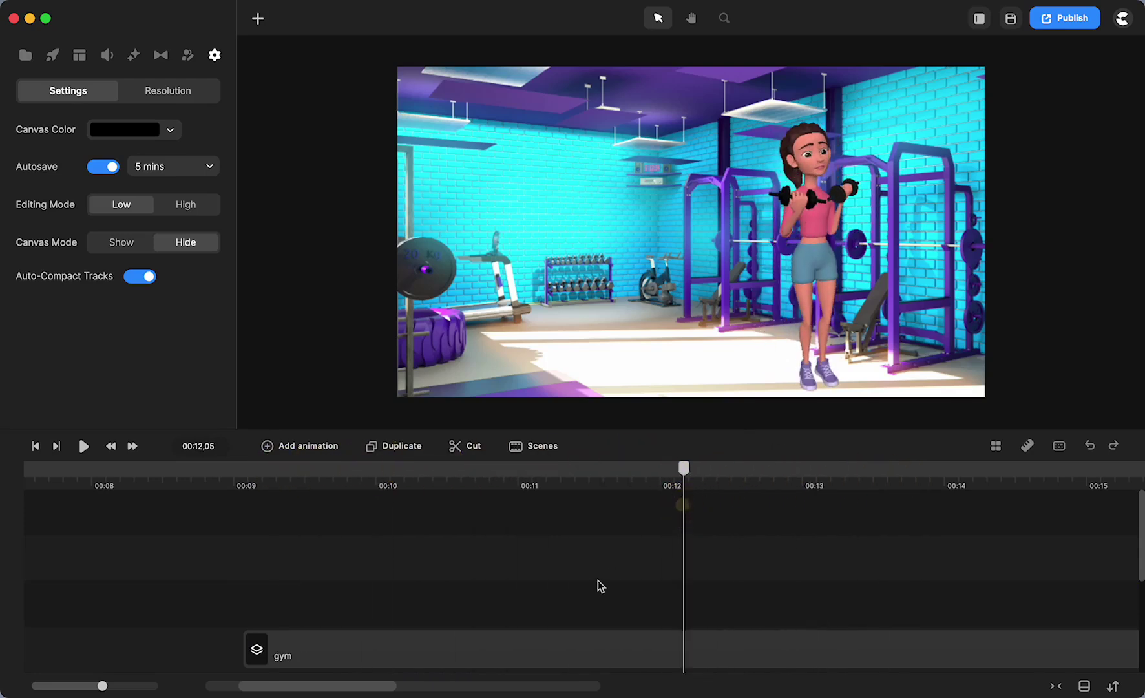
scroll(592, 582, "right", 5)
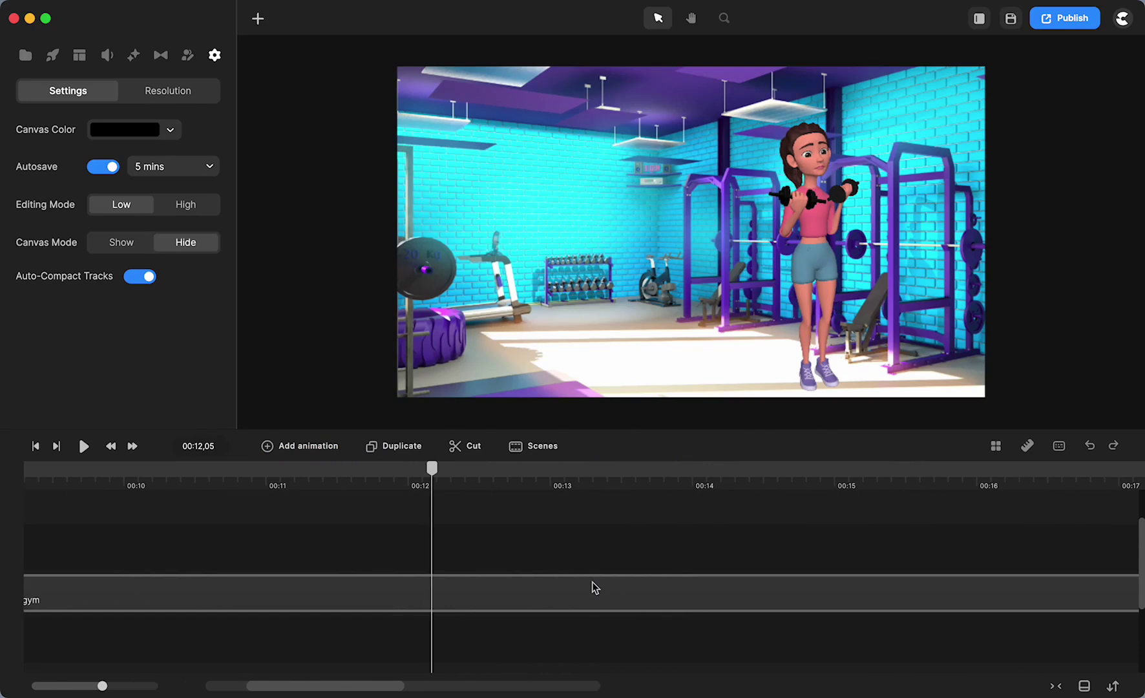
left_click_drag(432, 471, 634, 500)
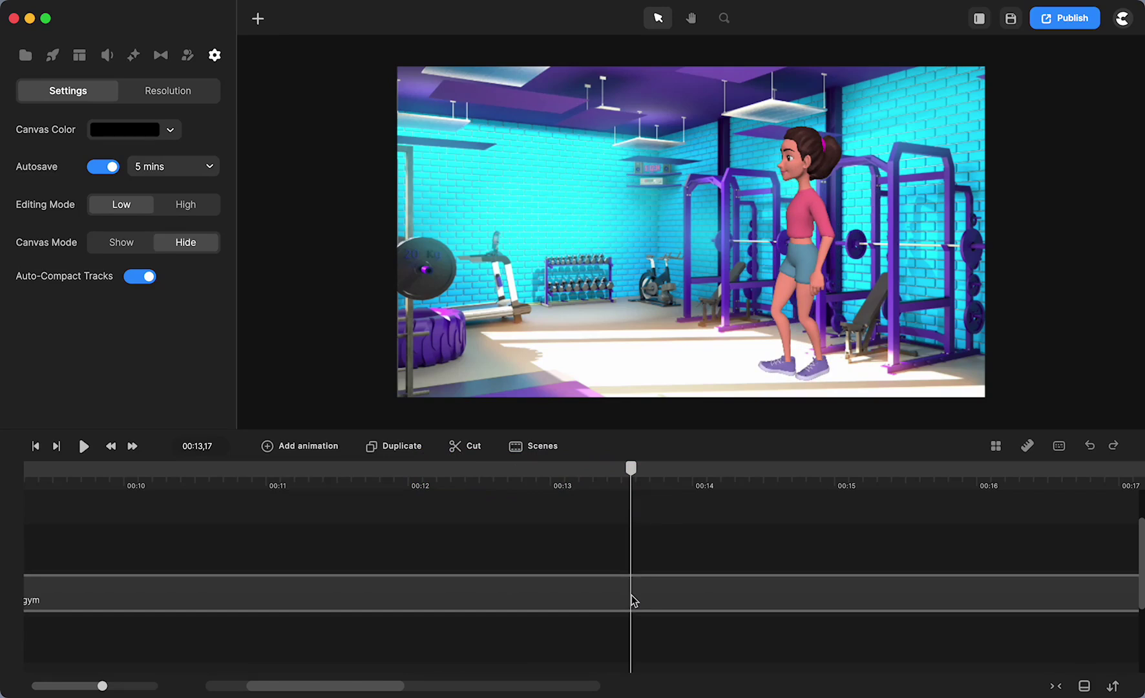
left_click(632, 600)
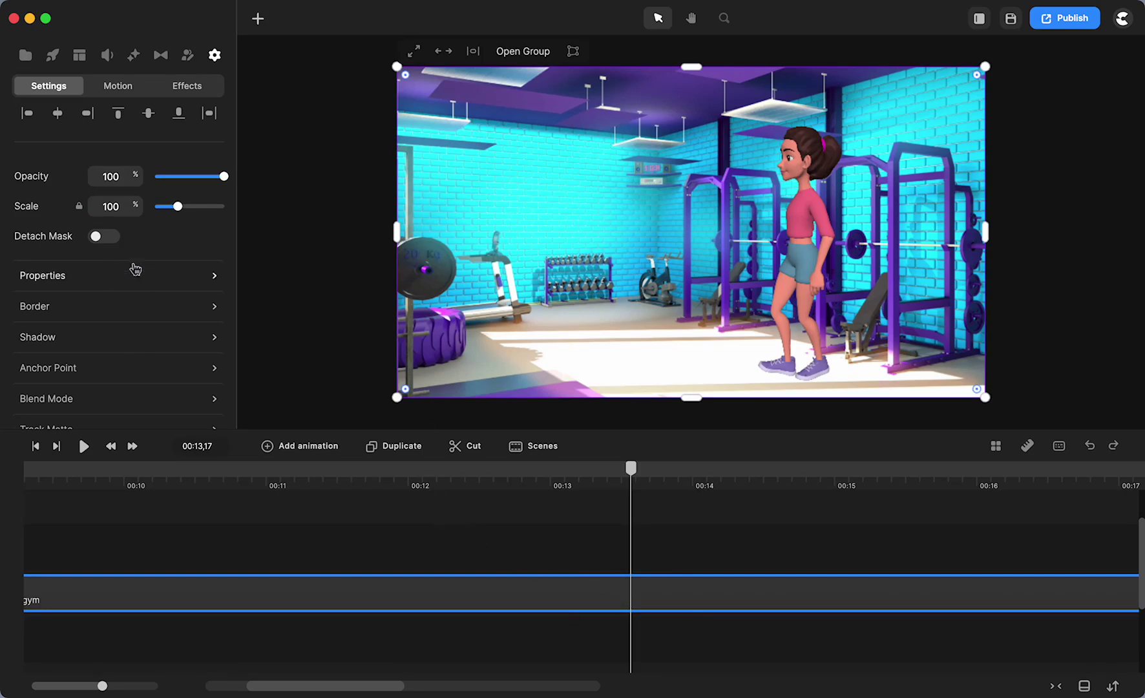
left_click(97, 238)
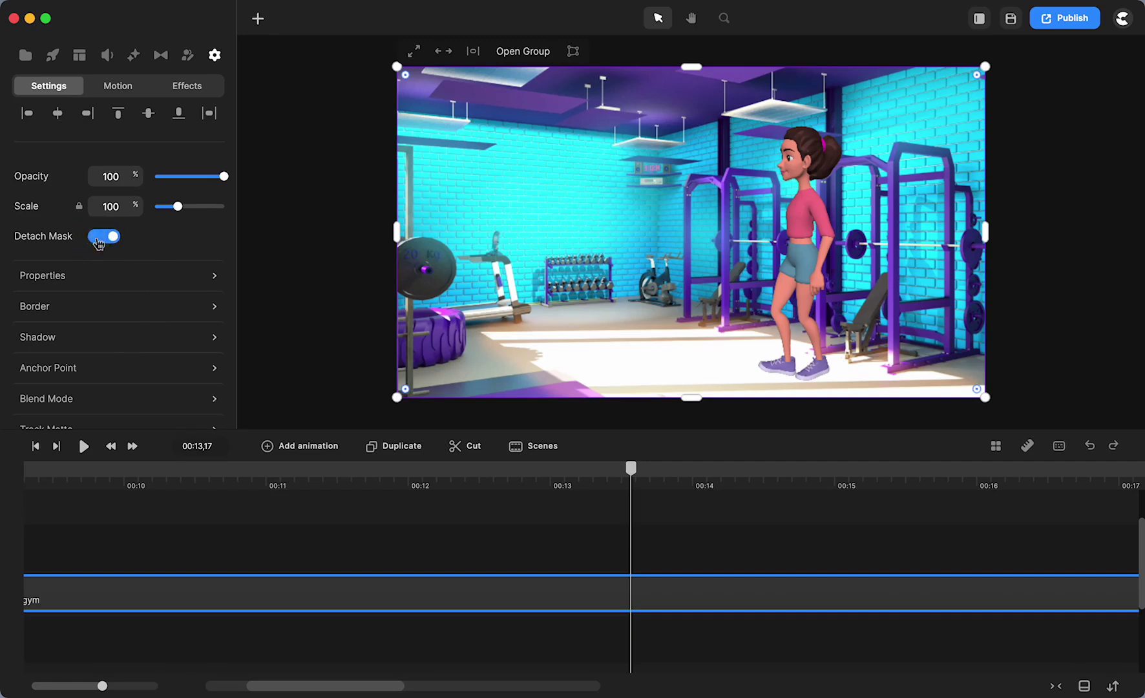
left_click(114, 239)
left_click(97, 238)
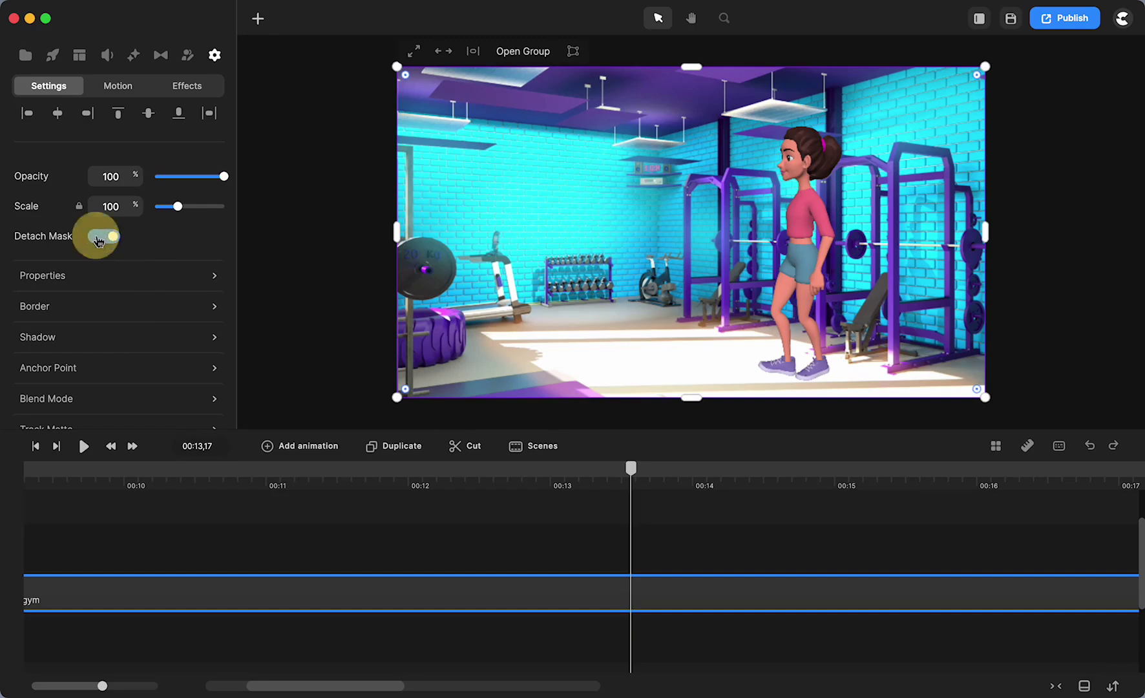
Step: Add a Linear animation of Position and Scale to the gym group at 00:13,17
left_click(300, 447)
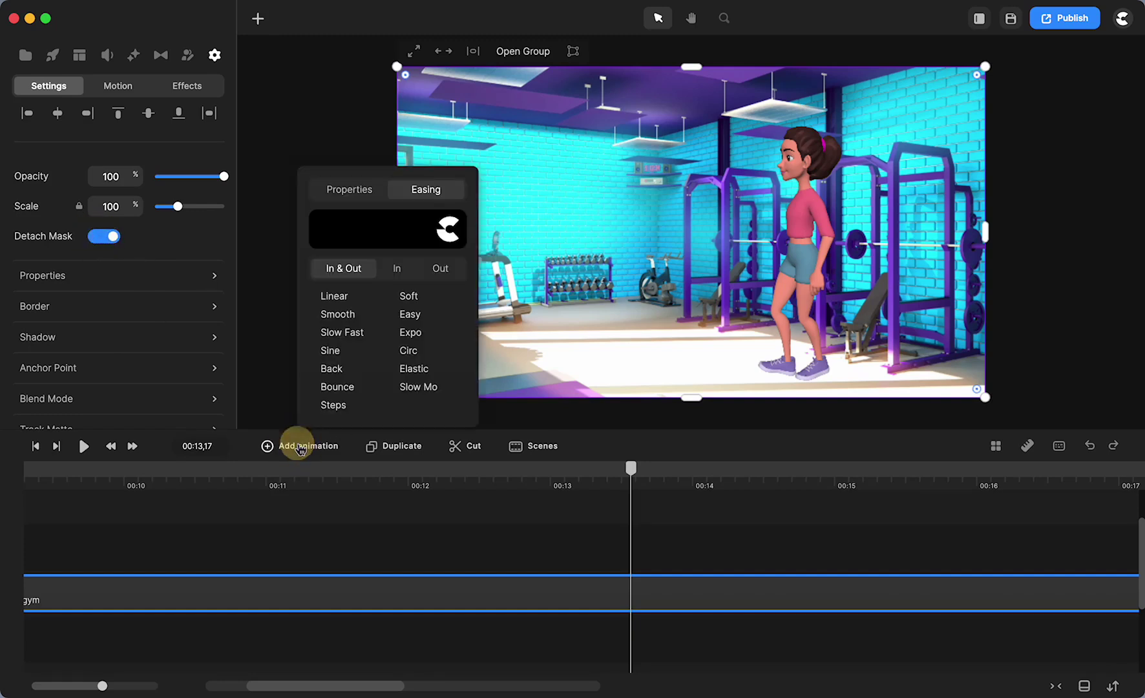
left_click(335, 297)
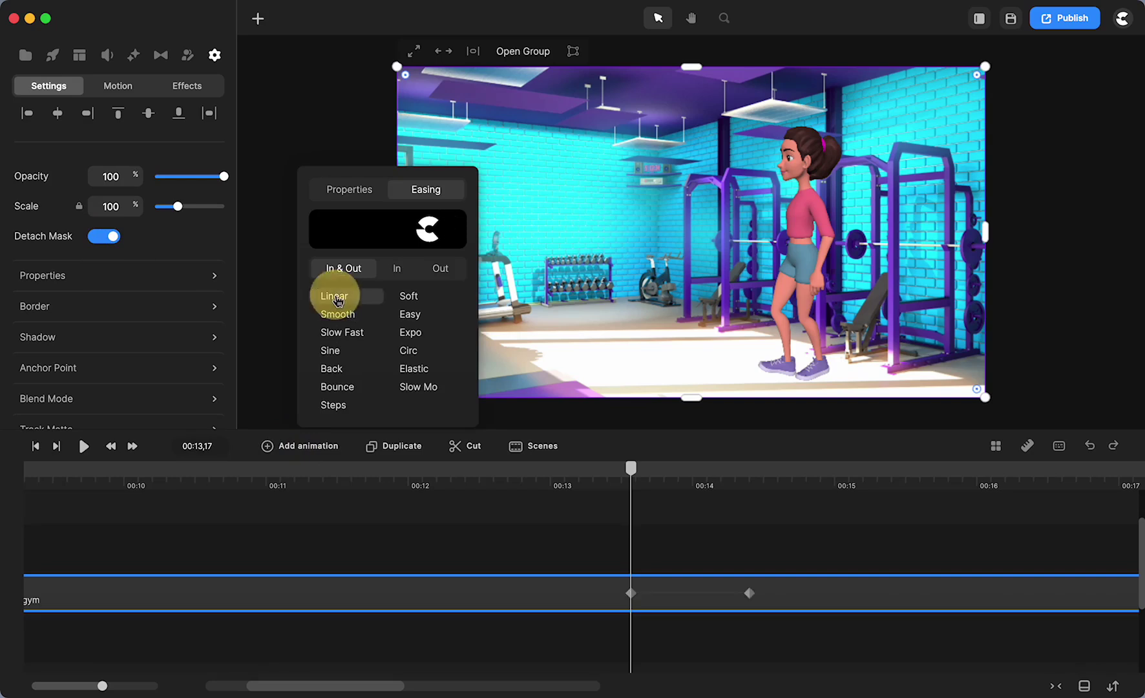
left_click(342, 189)
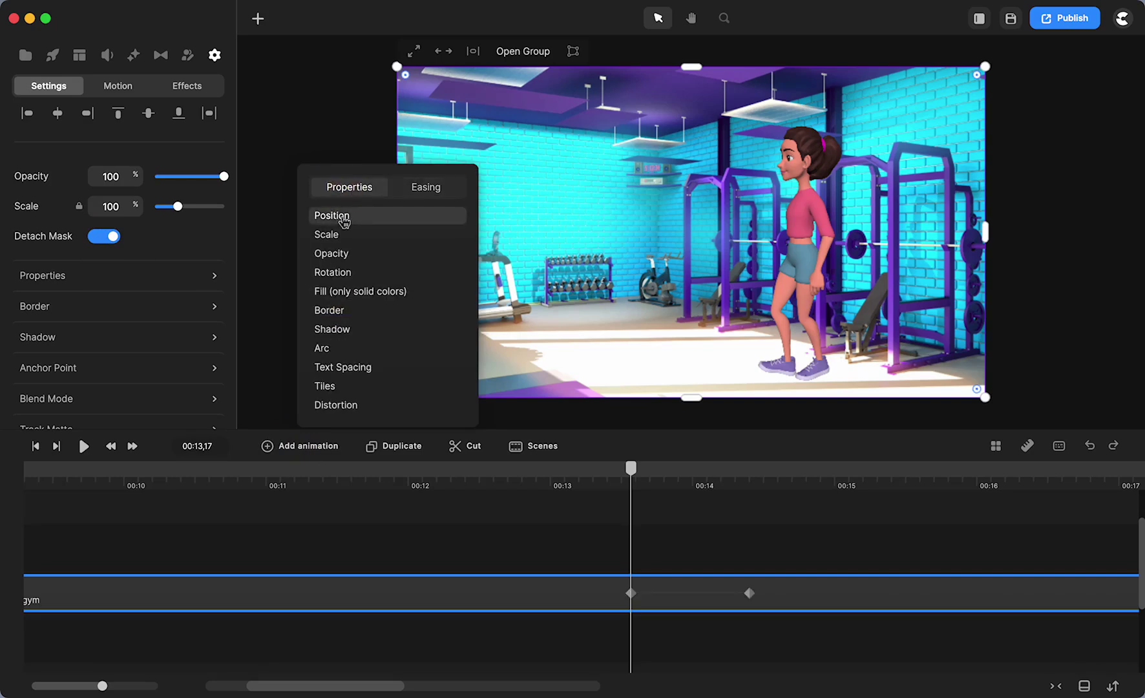
left_click(330, 235)
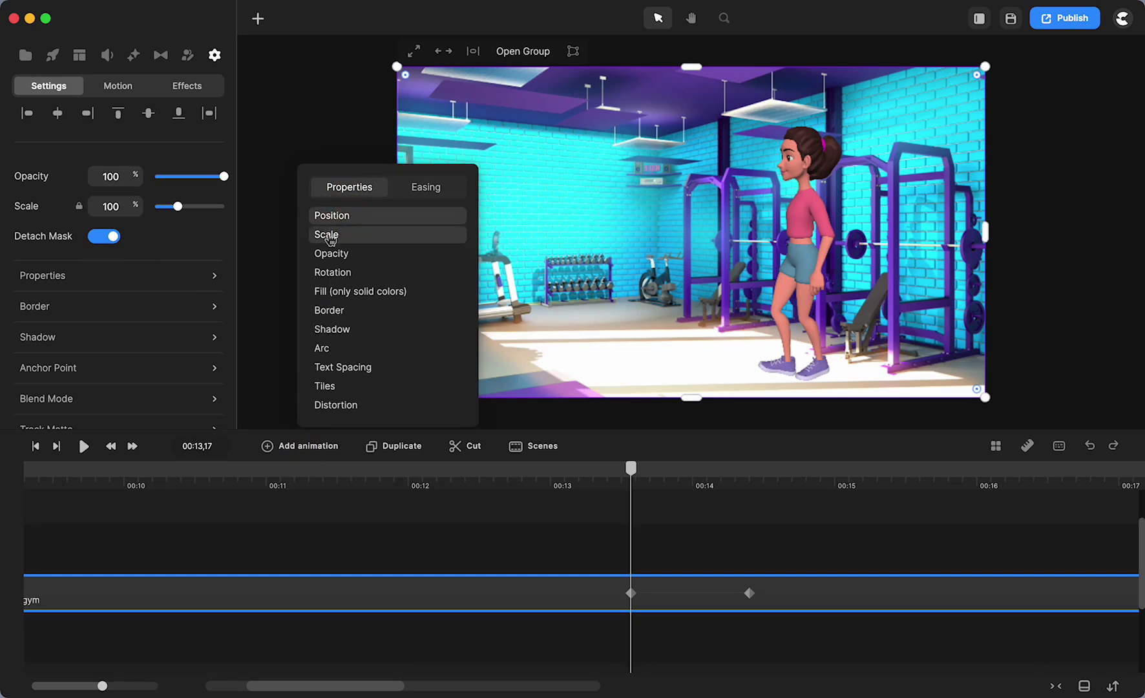
Step: Extend the gym group's animation by moving its end keyframe to 00:14,22
scroll(504, 614, "right", 5)
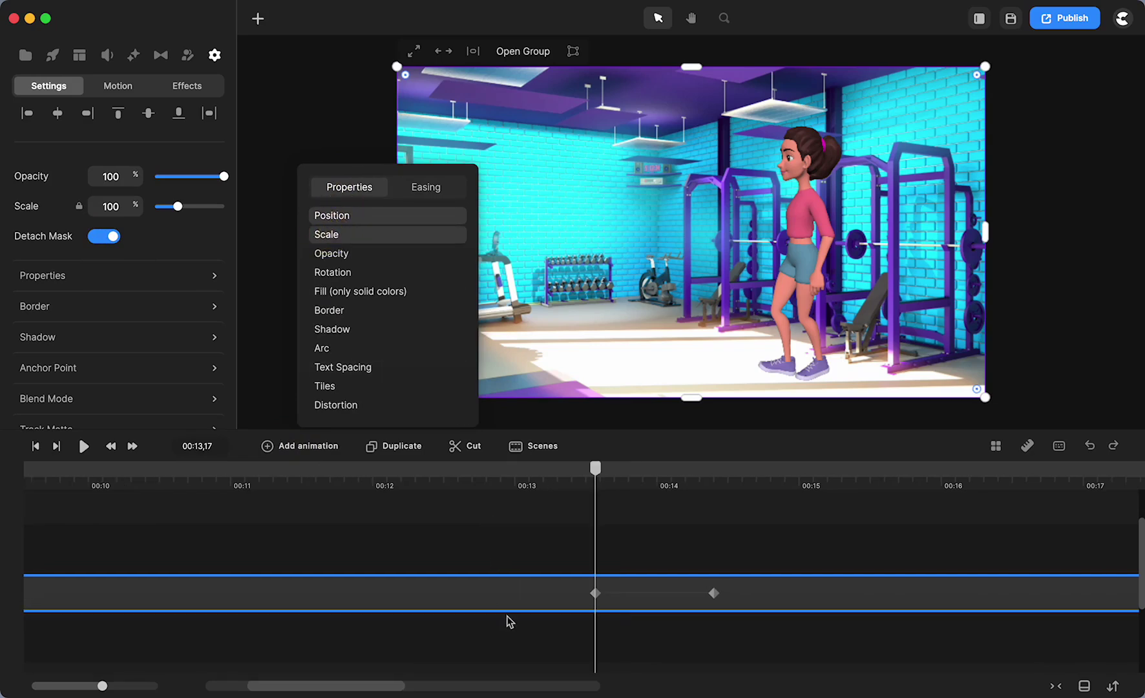
left_click(434, 594)
left_click(486, 543)
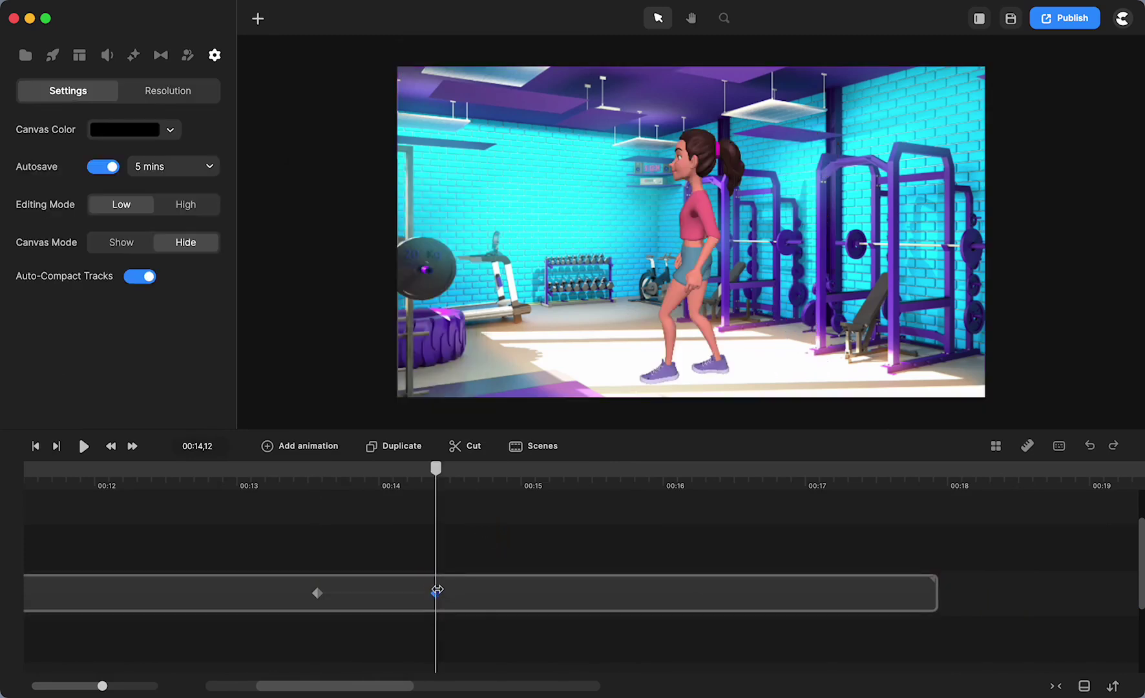
left_click(434, 594)
left_click_drag(434, 595, 483, 594)
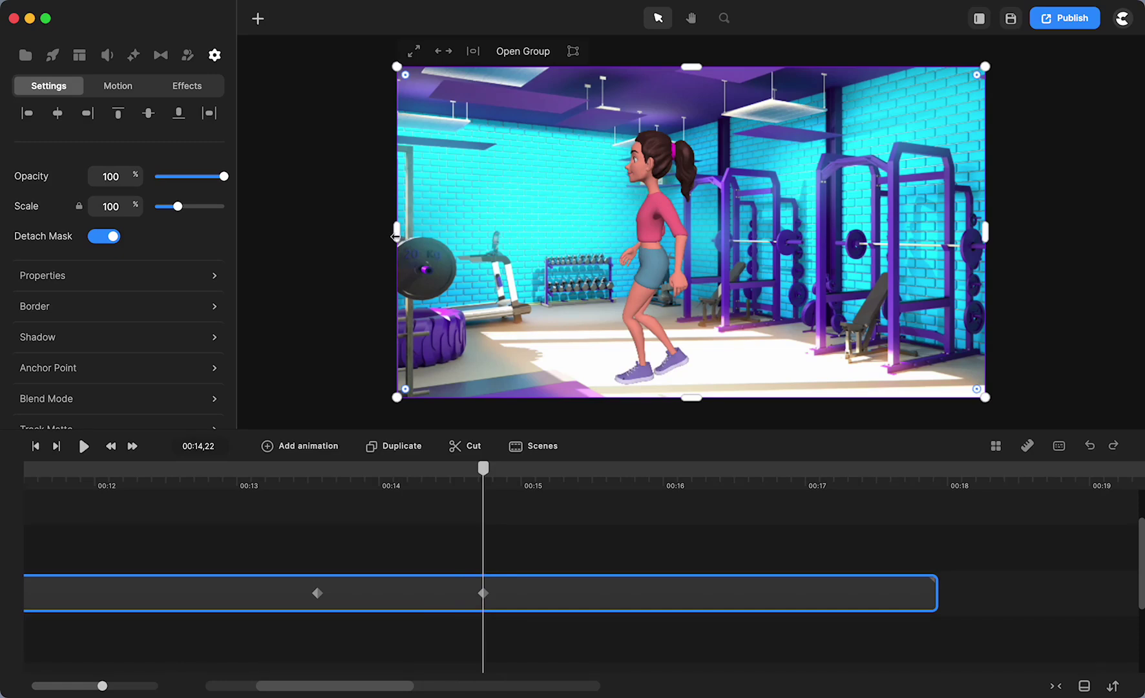
Step: Shrink the gym group's mask from its left edge to a thin strip at the canvas's right edge, at 00:14,22
scroll(396, 237, "up", 3)
scroll(395, 236, "down", 3)
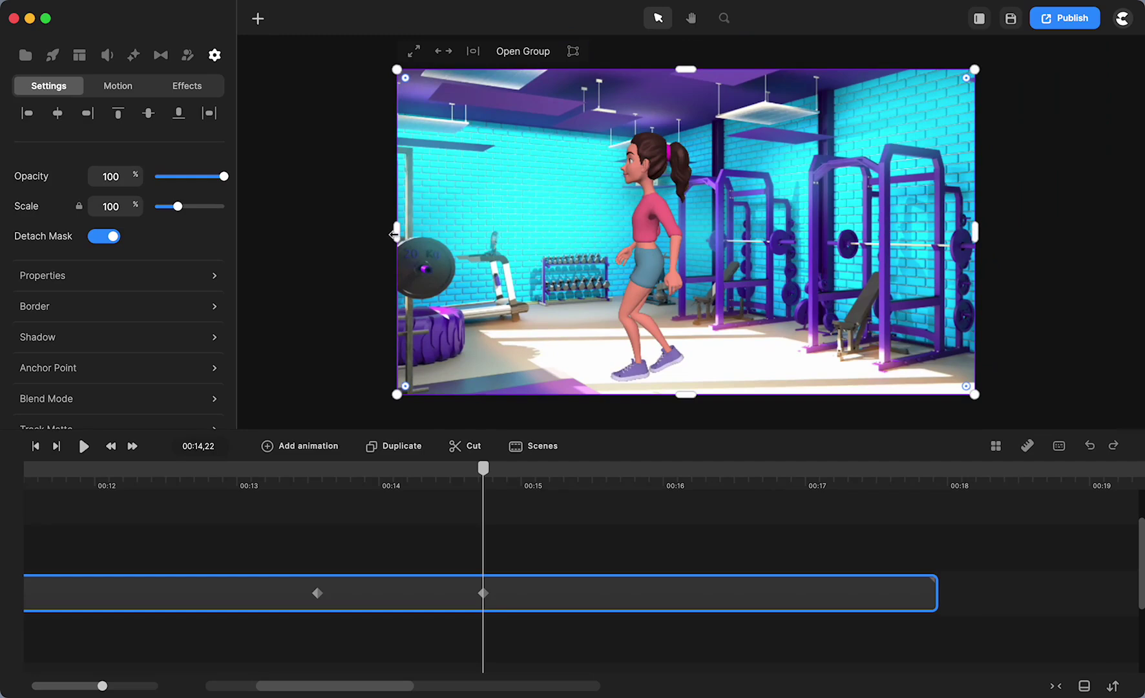
left_click(395, 234)
left_click_drag(394, 235, 966, 211)
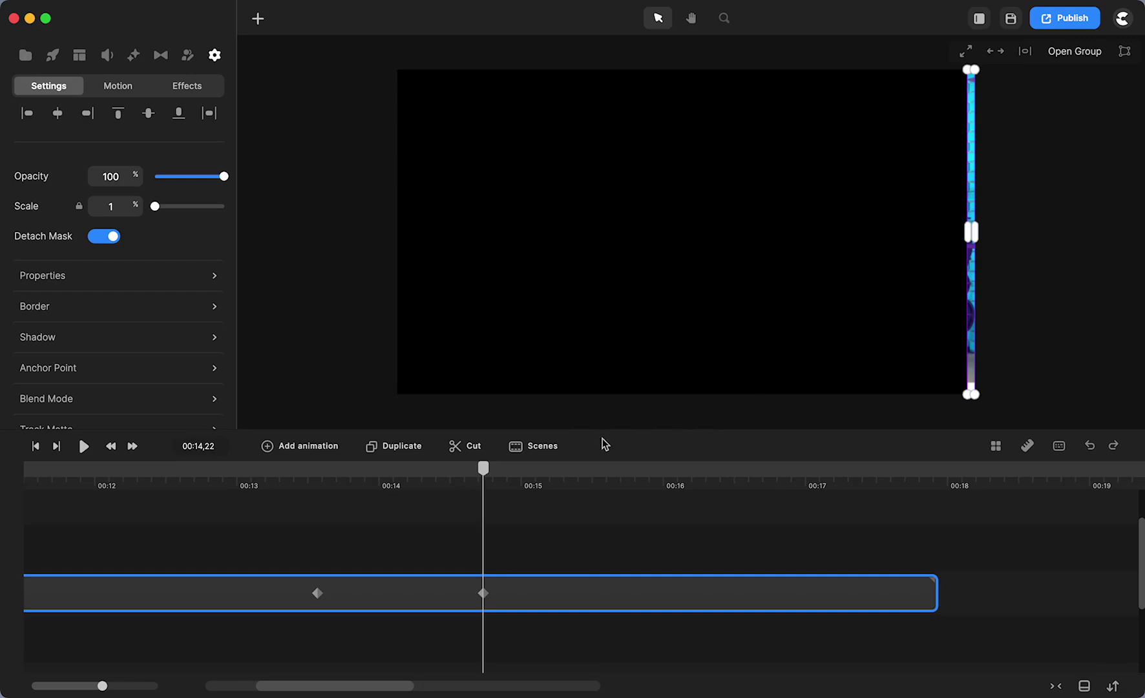
Step: Turn the gym group's Detach Mask off and back on at the animation's start keyframe
left_click_drag(483, 468, 317, 520)
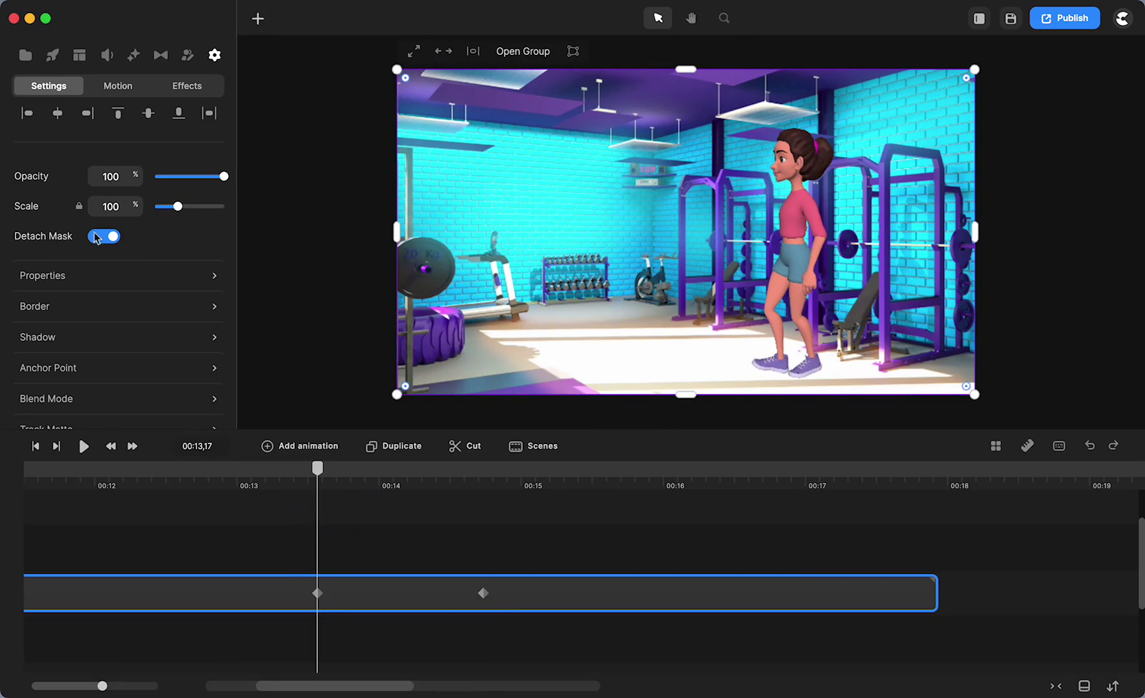
left_click(115, 237)
left_click_drag(319, 476, 323, 503)
left_click(97, 237)
left_click(321, 474)
left_click_drag(321, 474, 153, 522)
Step: Duplicate the masked gym group together with its mask animation
scroll(215, 535, "left", 5)
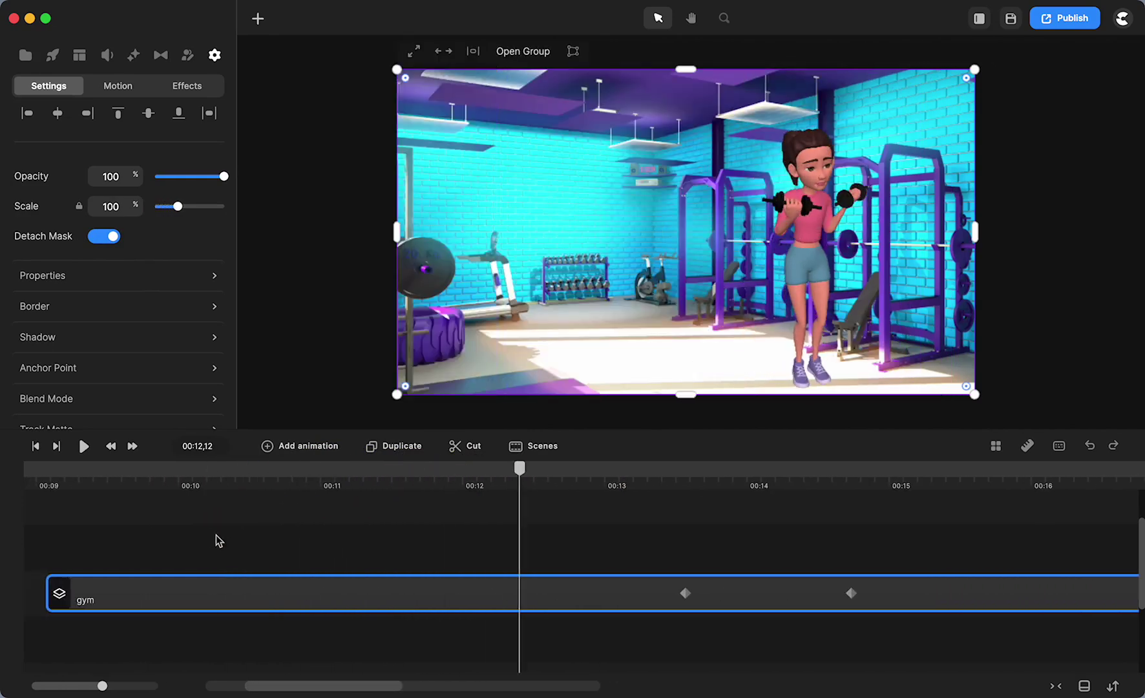
left_click(251, 582)
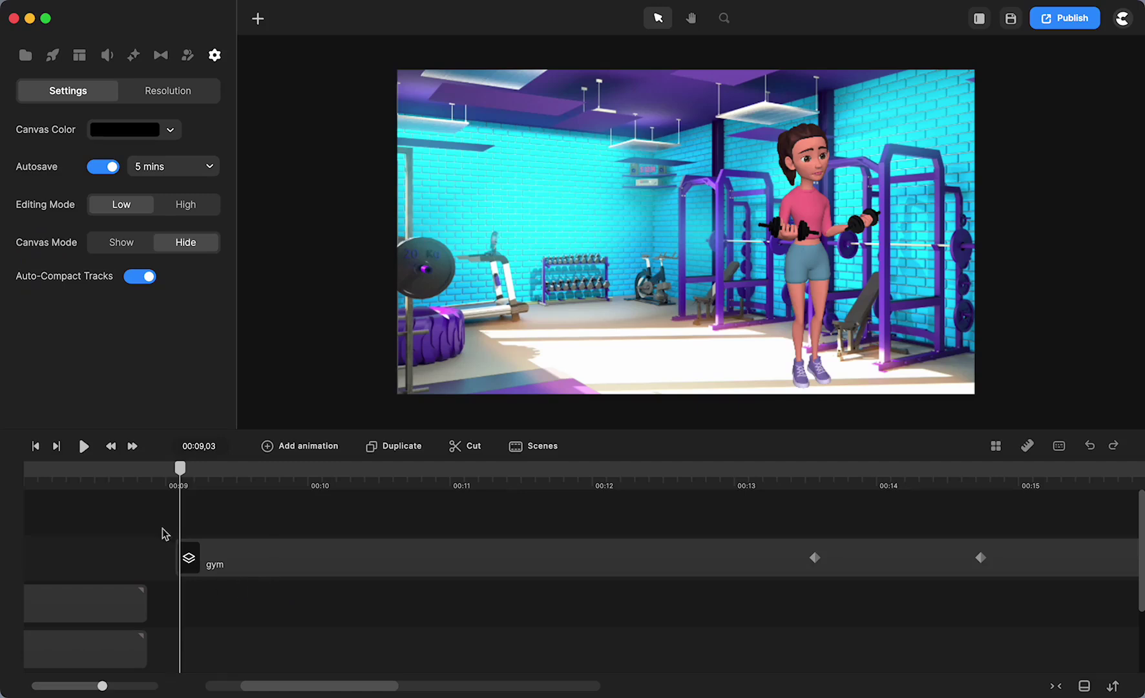
left_click_drag(180, 472, 256, 557)
left_click(256, 557)
left_click(358, 529)
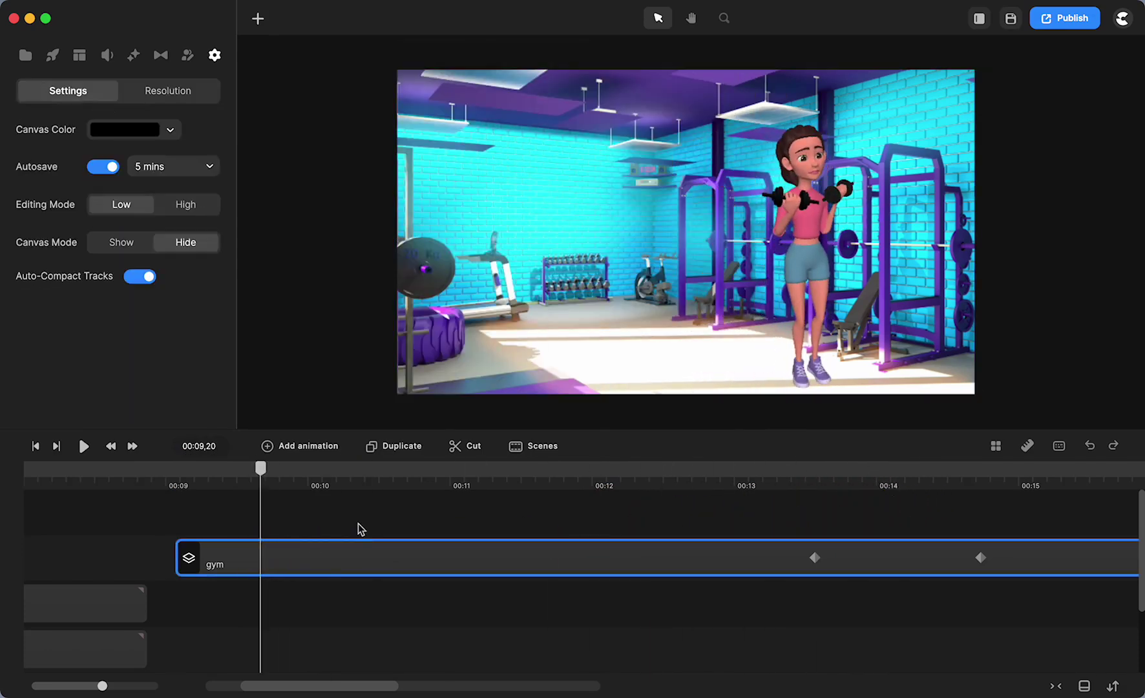
left_click(233, 568)
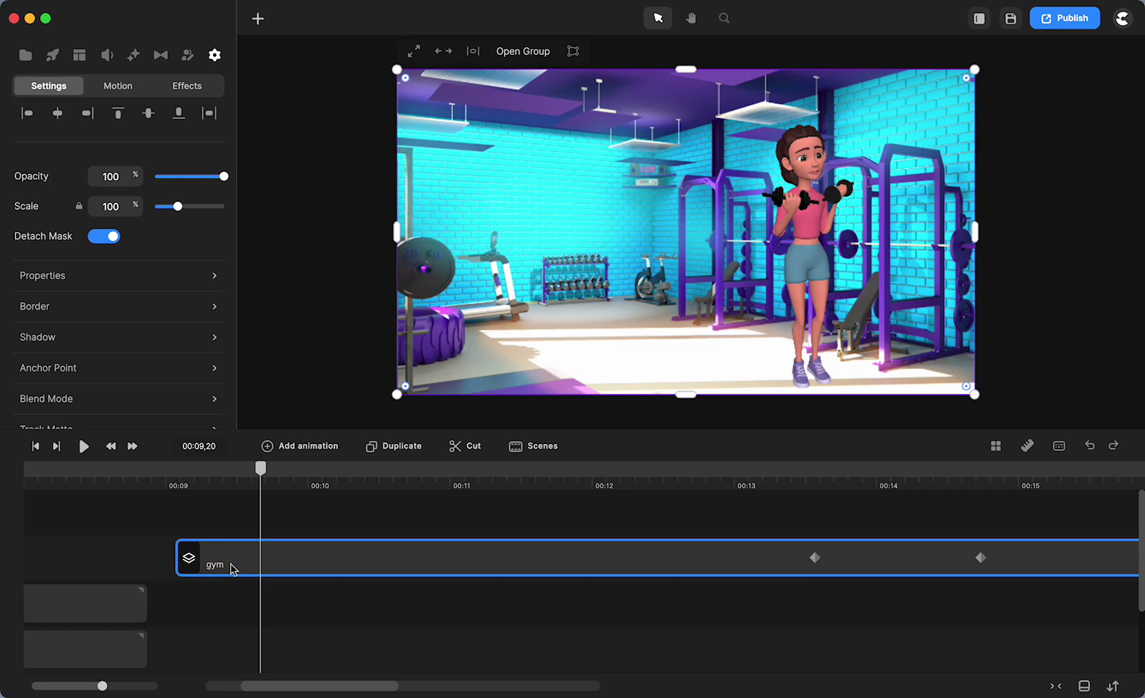
left_click(393, 447)
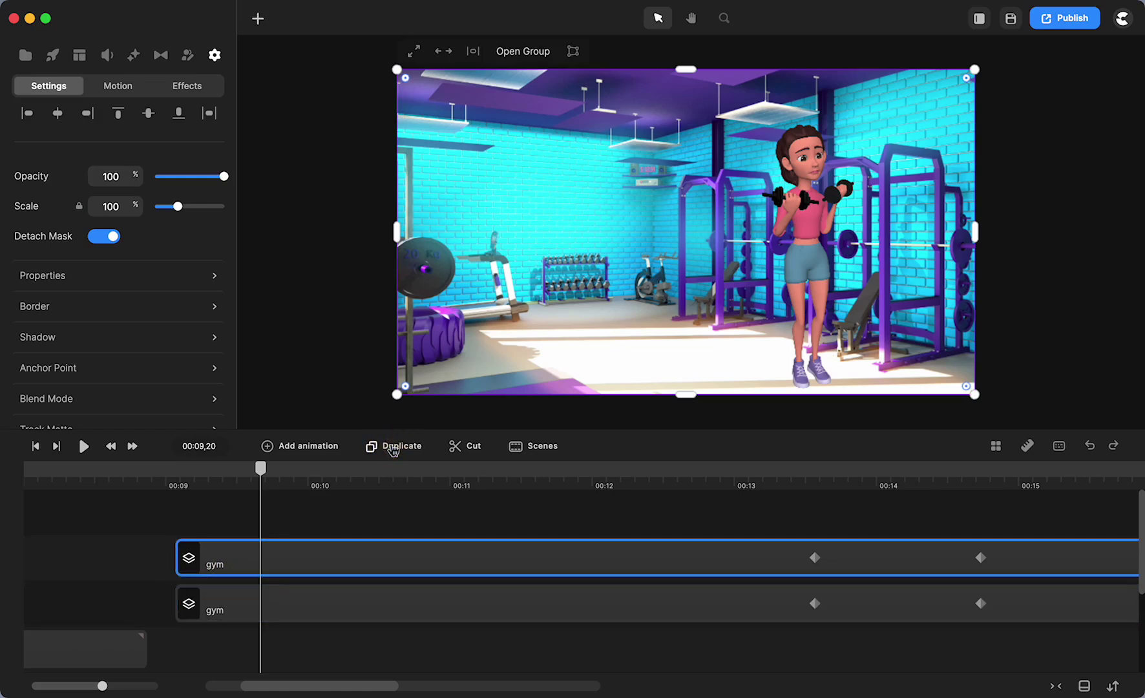
Step: Rename the lower copy of the gym group as street
left_click(292, 600)
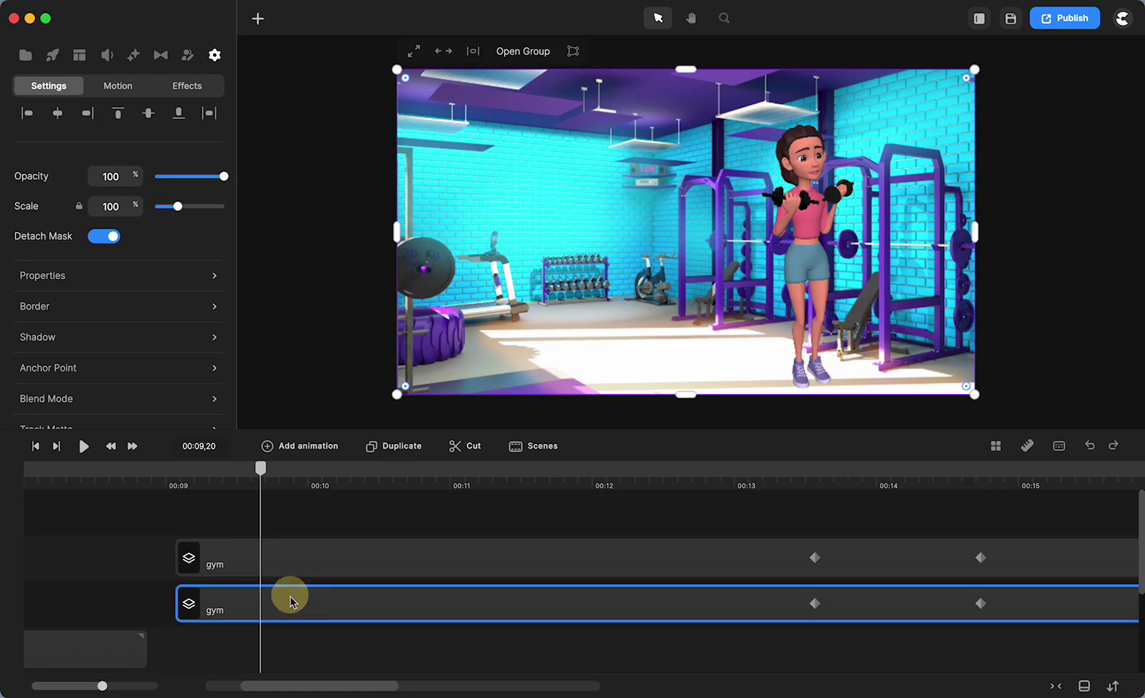
right_click(302, 602)
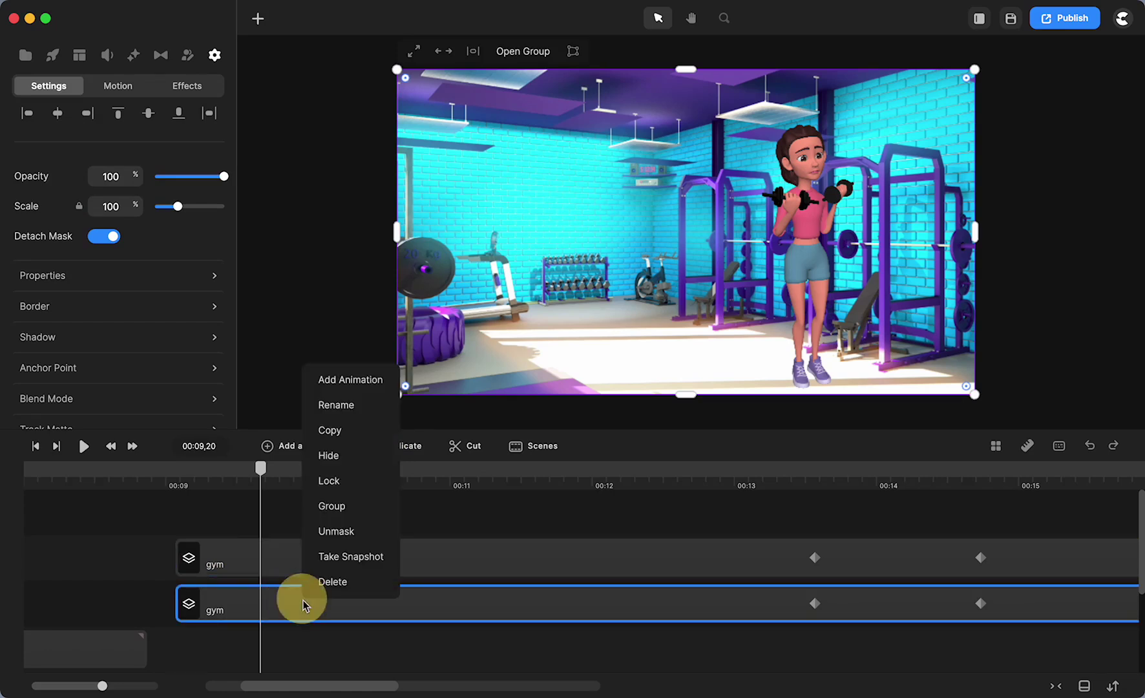
left_click(337, 406)
type("street")
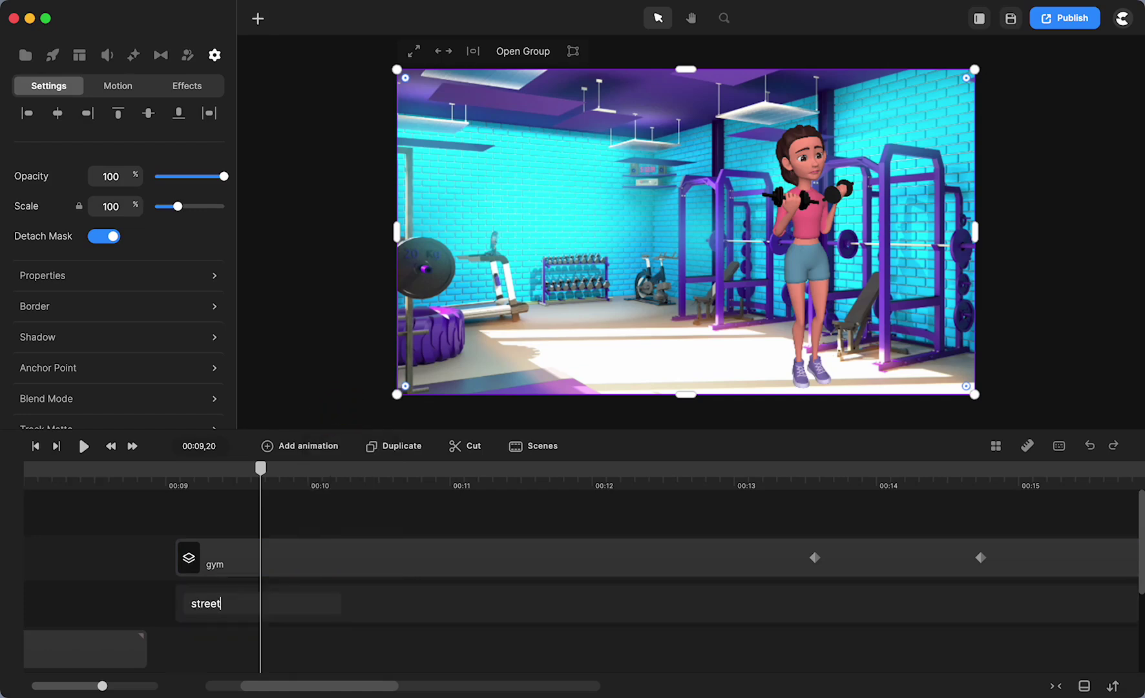
left_click(393, 516)
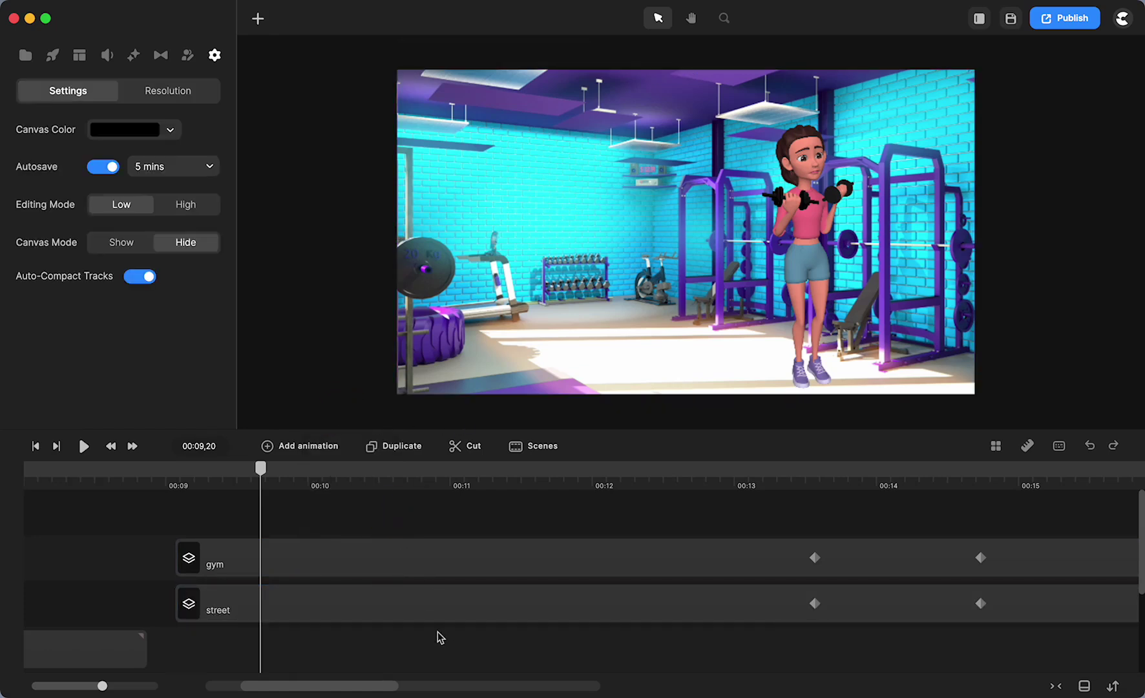
Step: Shift both animation keyframes of the street group past 00:16, up to the end of its clip
scroll(437, 632, "right", 5)
left_click_drag(419, 610, 851, 607)
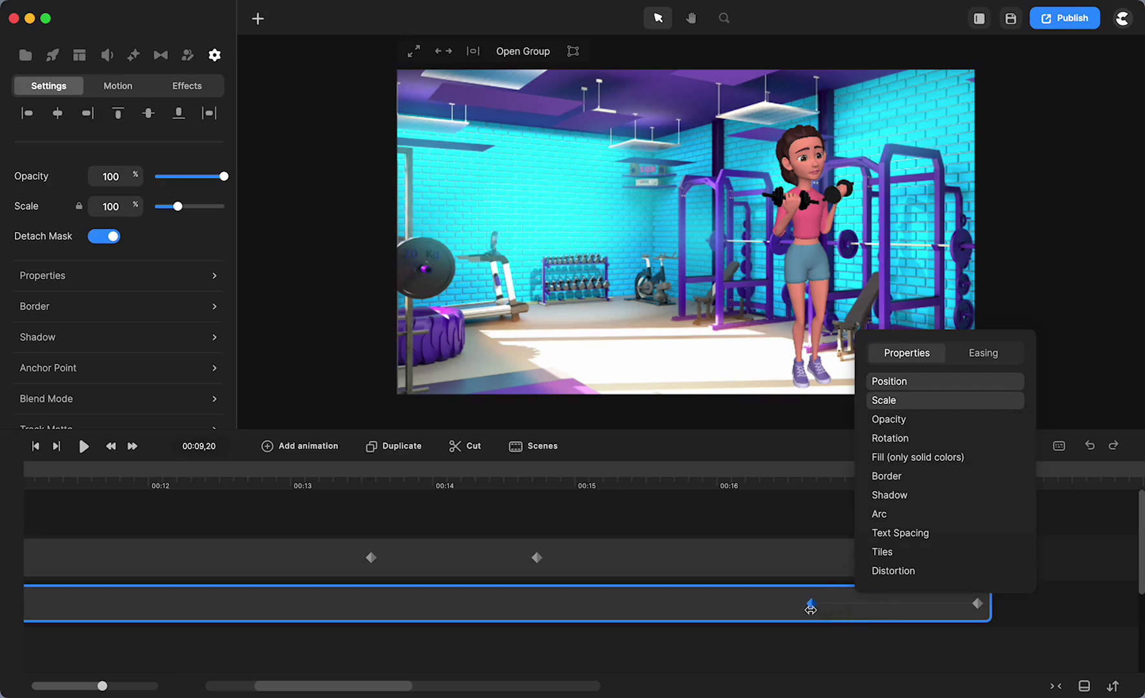
left_click(759, 648)
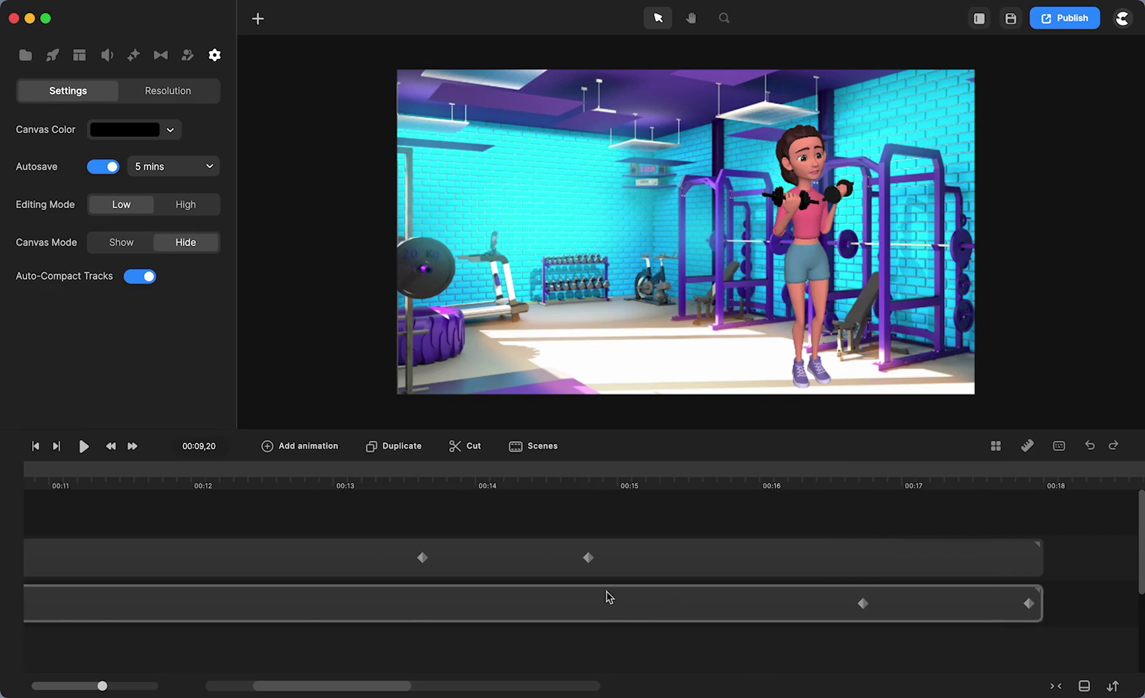
Step: Scrub through the gym group's mask transition between its two keyframes on the main timeline
scroll(609, 596, "left", 5)
left_click_drag(295, 474, 912, 515)
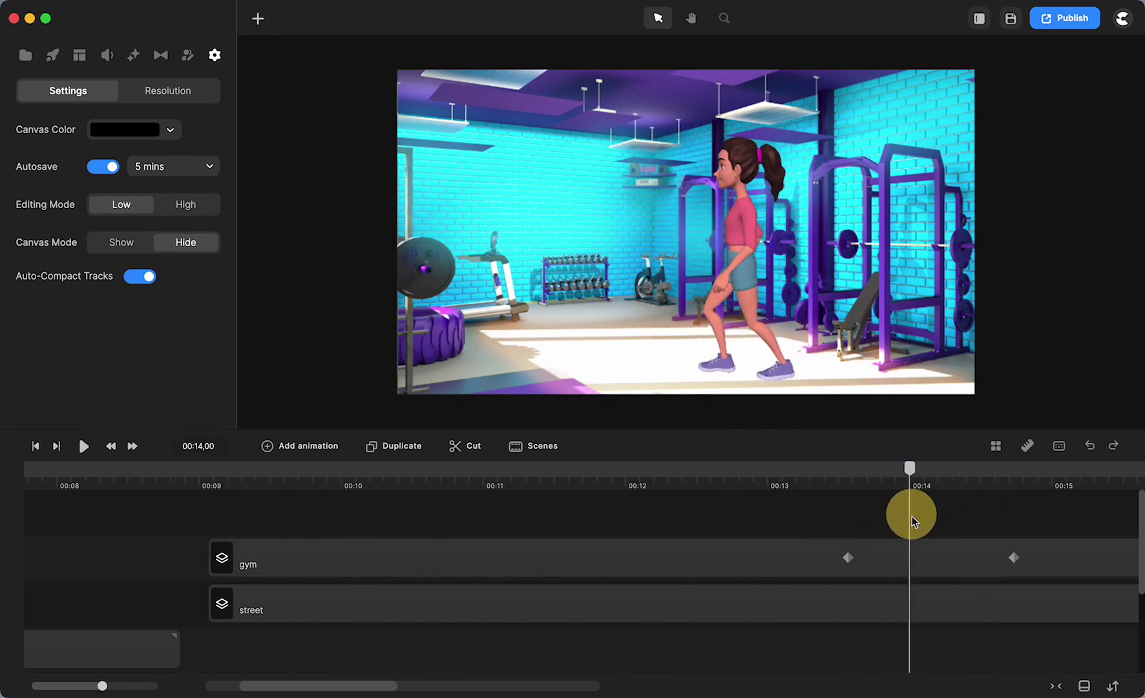
left_click(848, 557)
left_click_drag(849, 475, 588, 513)
left_click(490, 516)
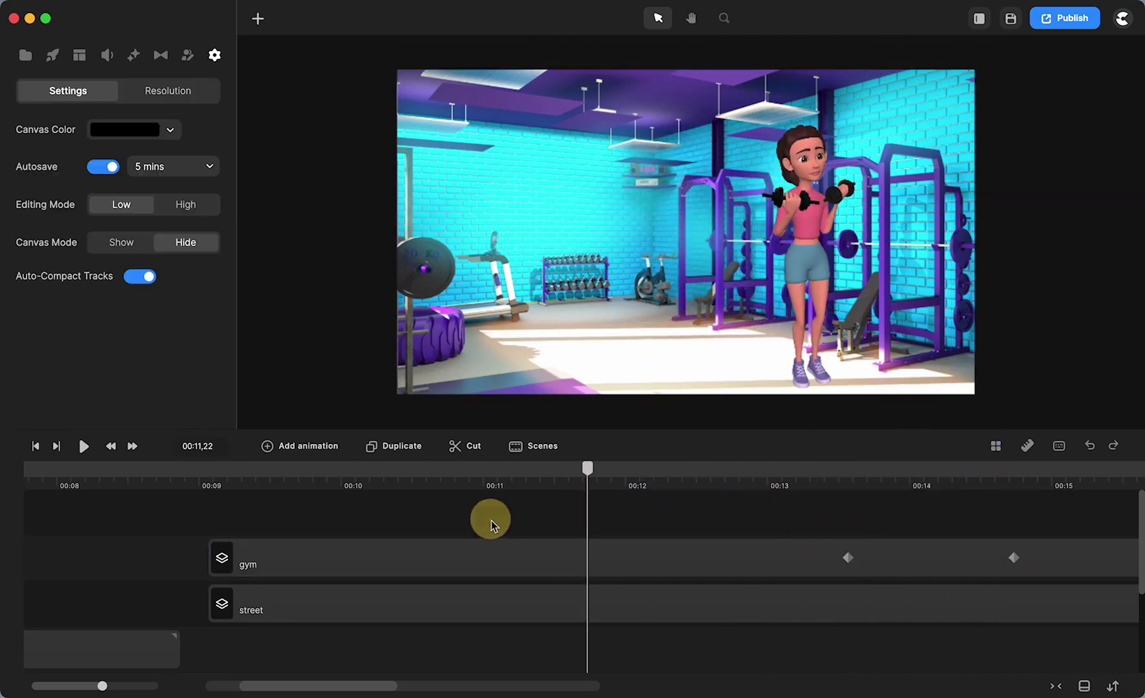
Step: Move the playhead back to the start of the street group and open that group for editing
left_click_drag(587, 466, 303, 478)
left_click(366, 600)
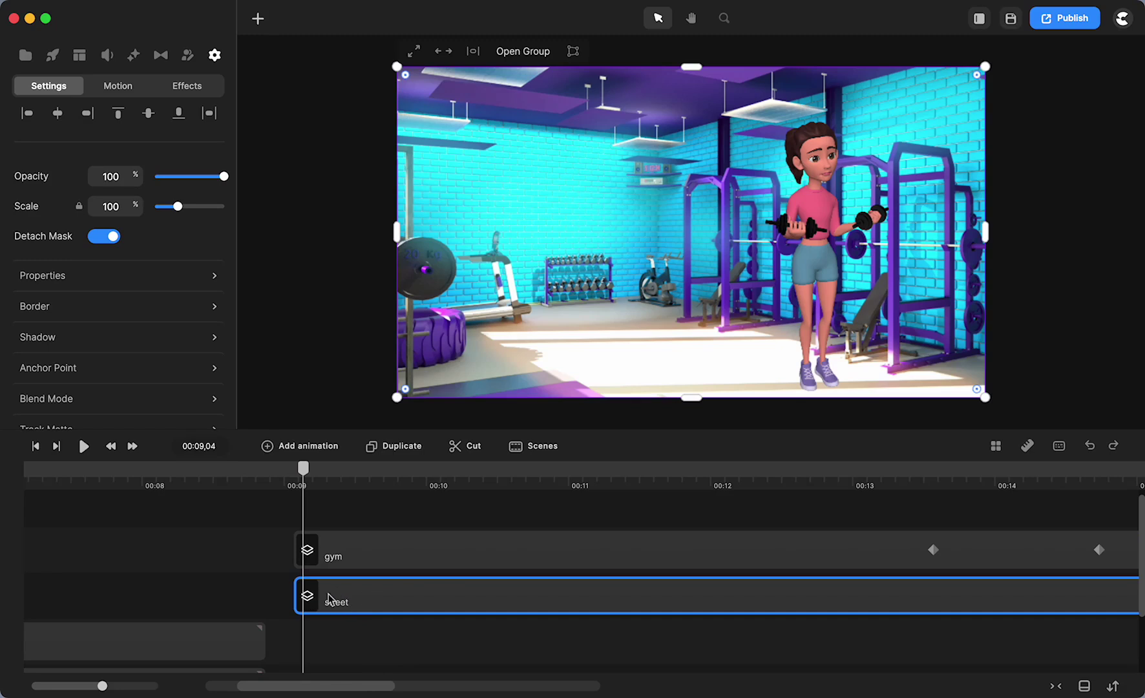
left_click(512, 57)
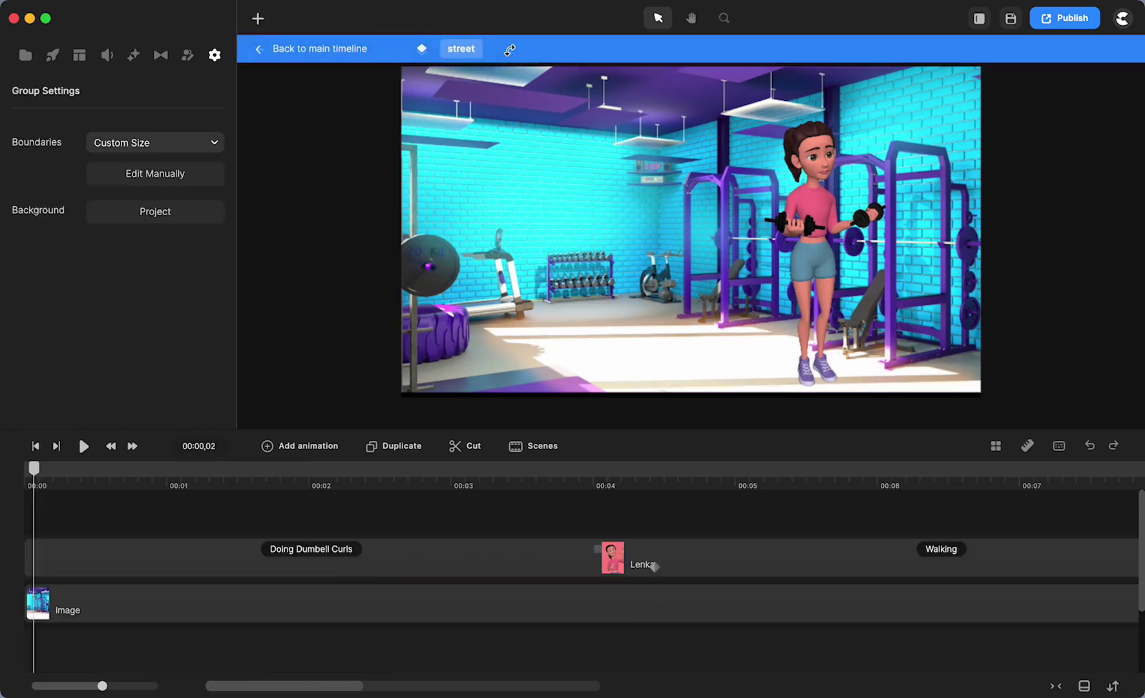
Step: Browse the street backgrounds in the library and add the Bus Stop Nigh image on a track beneath the gym image
left_click(98, 610)
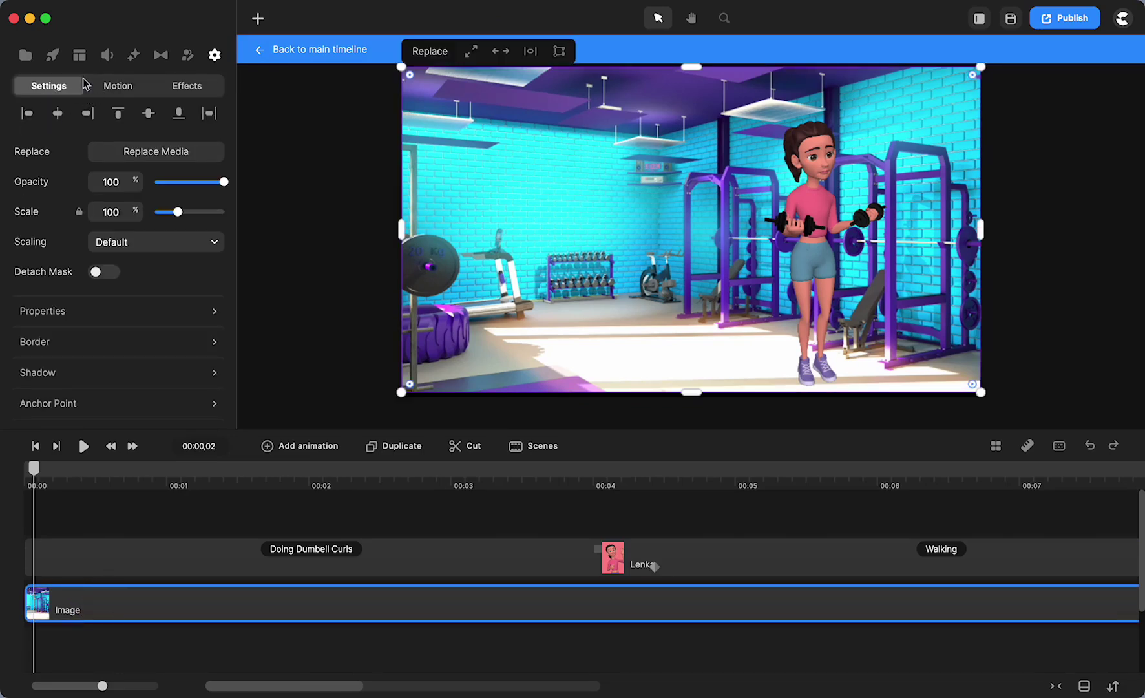
left_click(52, 58)
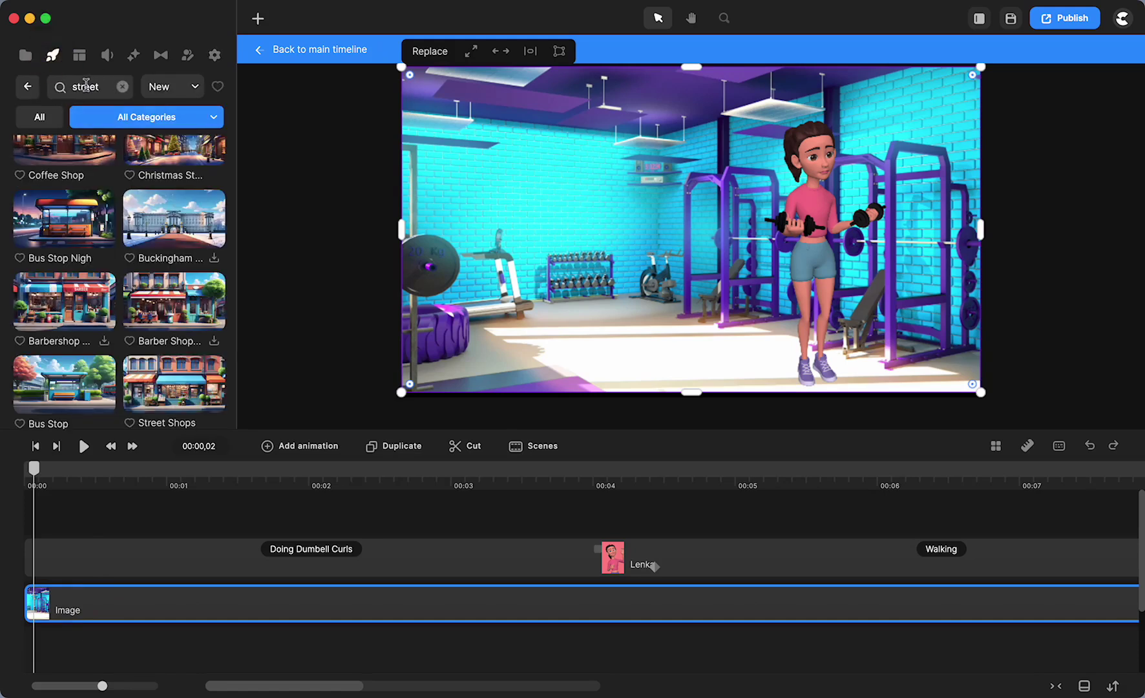
scroll(124, 294, "down", 2)
scroll(124, 294, "down", 3)
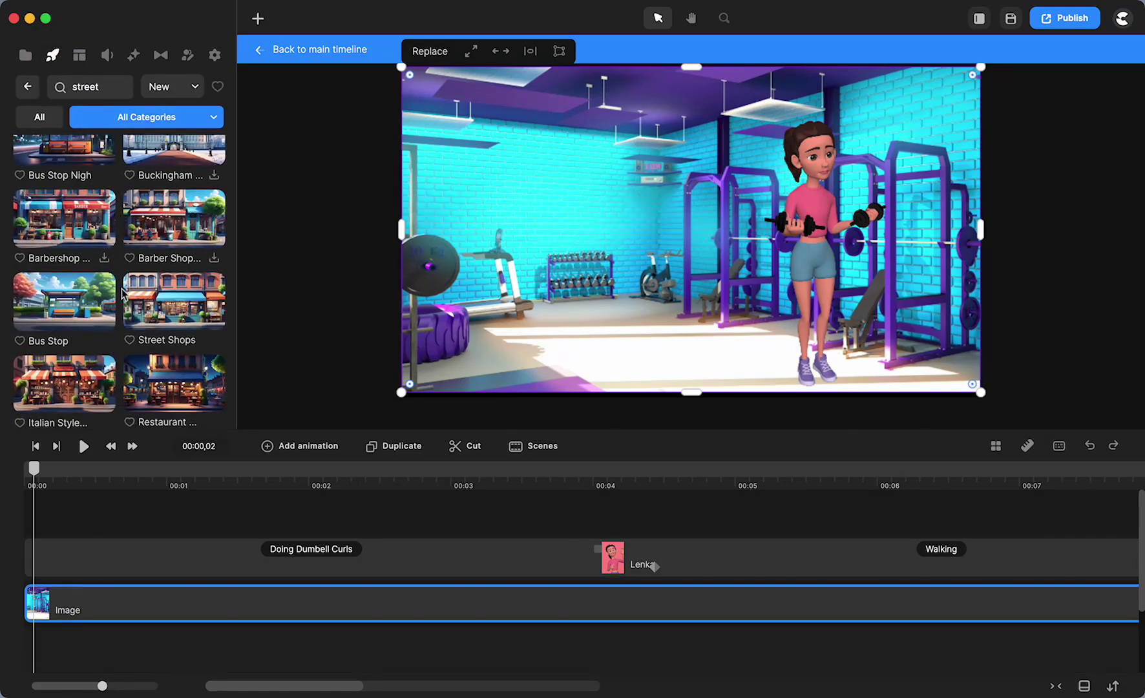
scroll(57, 317, "down", 3)
scroll(56, 317, "down", 5)
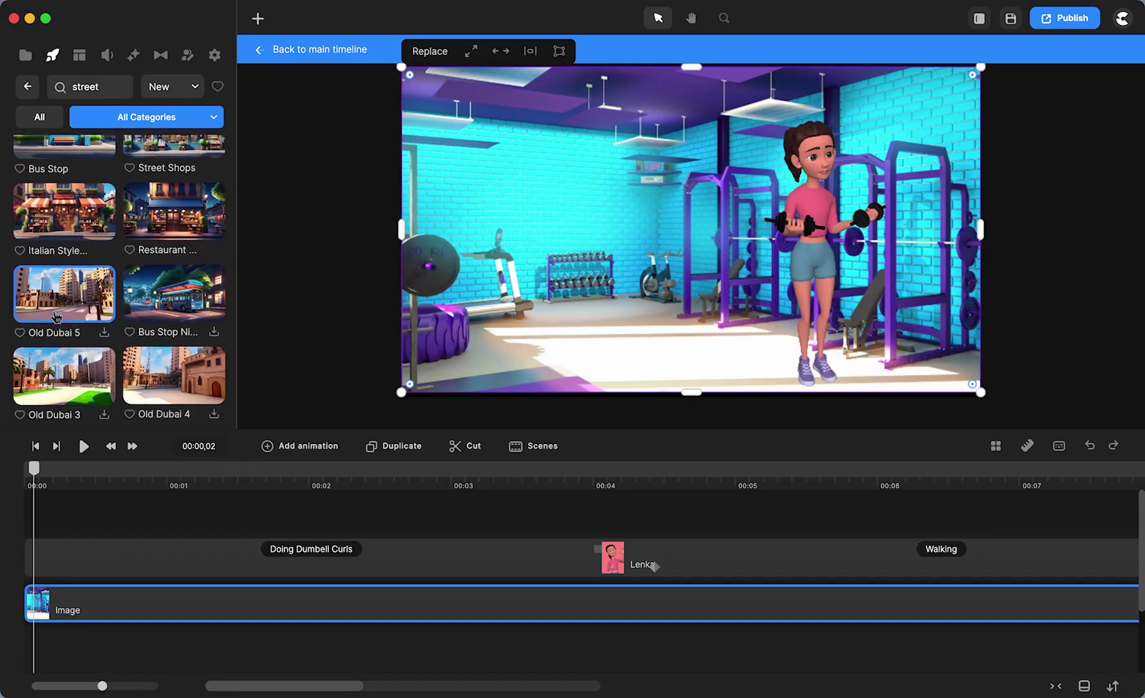
scroll(57, 316, "up", 10)
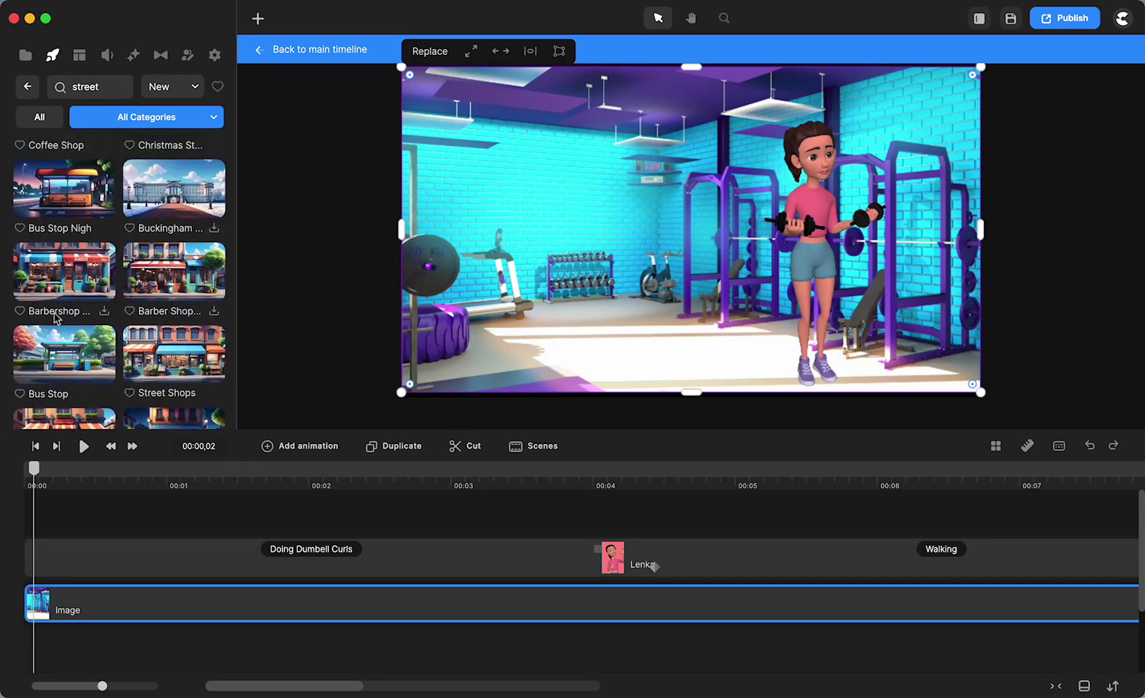
left_click_drag(57, 316, 60, 644)
scroll(169, 557, "up", 1)
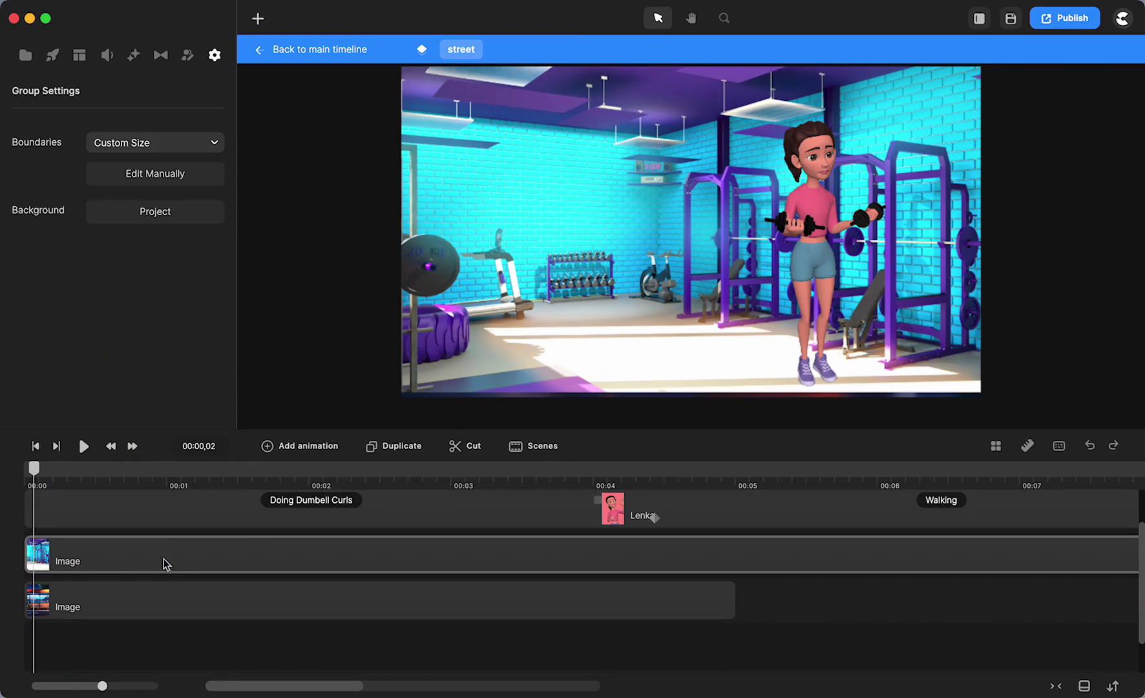
Step: Delete the gym background image and extend the bus stop image along the character's clip
left_click(164, 559)
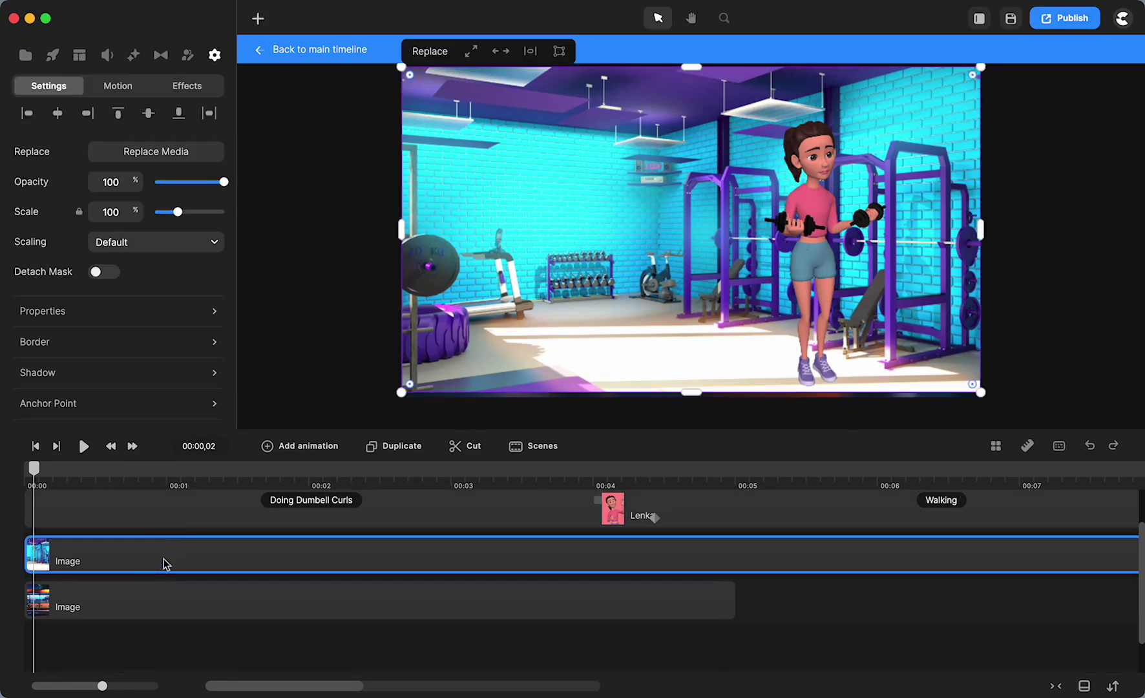
key("Delete")
scroll(654, 600, "right", 8)
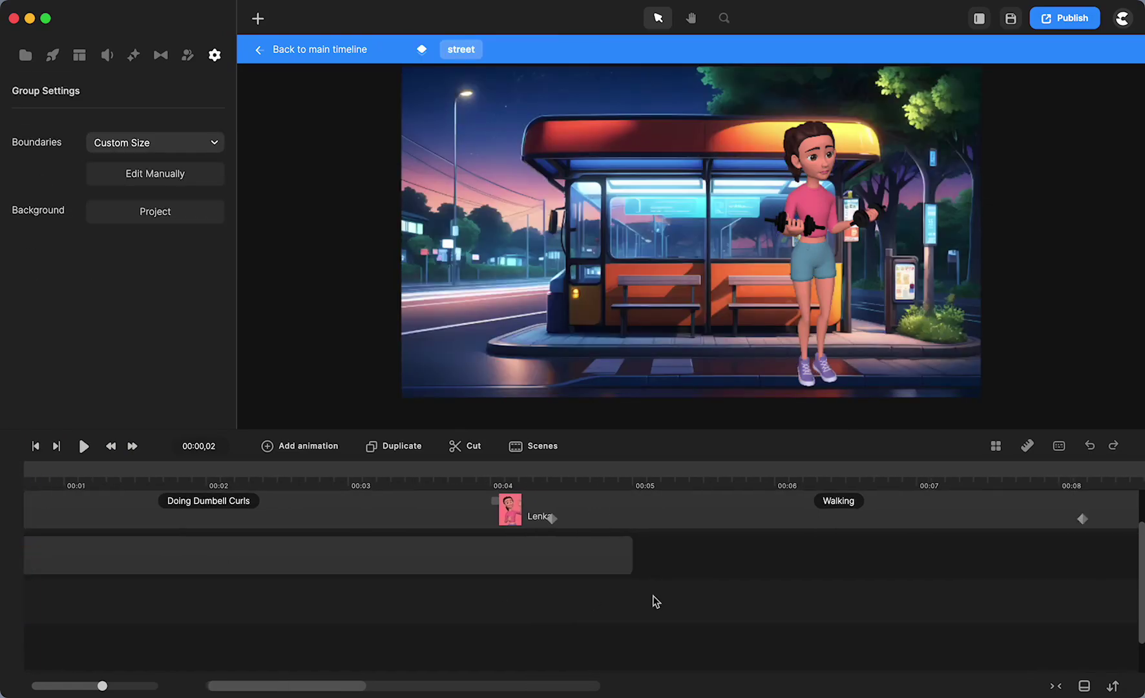
left_click_drag(485, 556, 1027, 545)
scroll(483, 599, "left", 8)
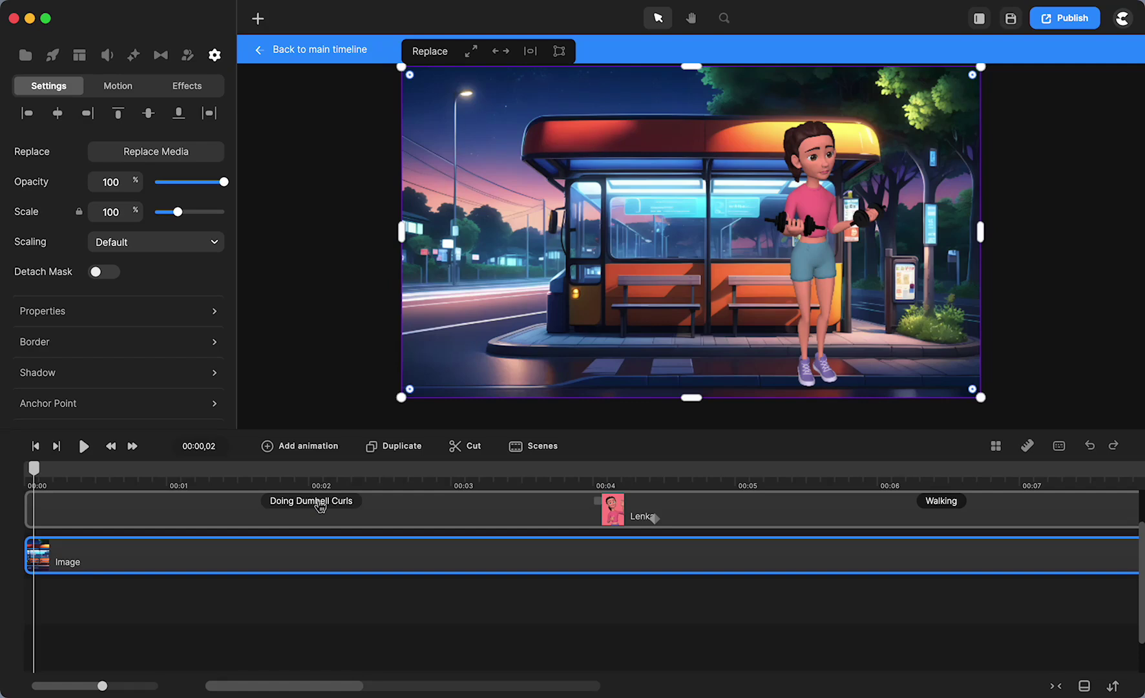
Step: Apply the character preset with a white shirt and black trousers to the woman in the street group
left_click_drag(34, 471, 299, 469)
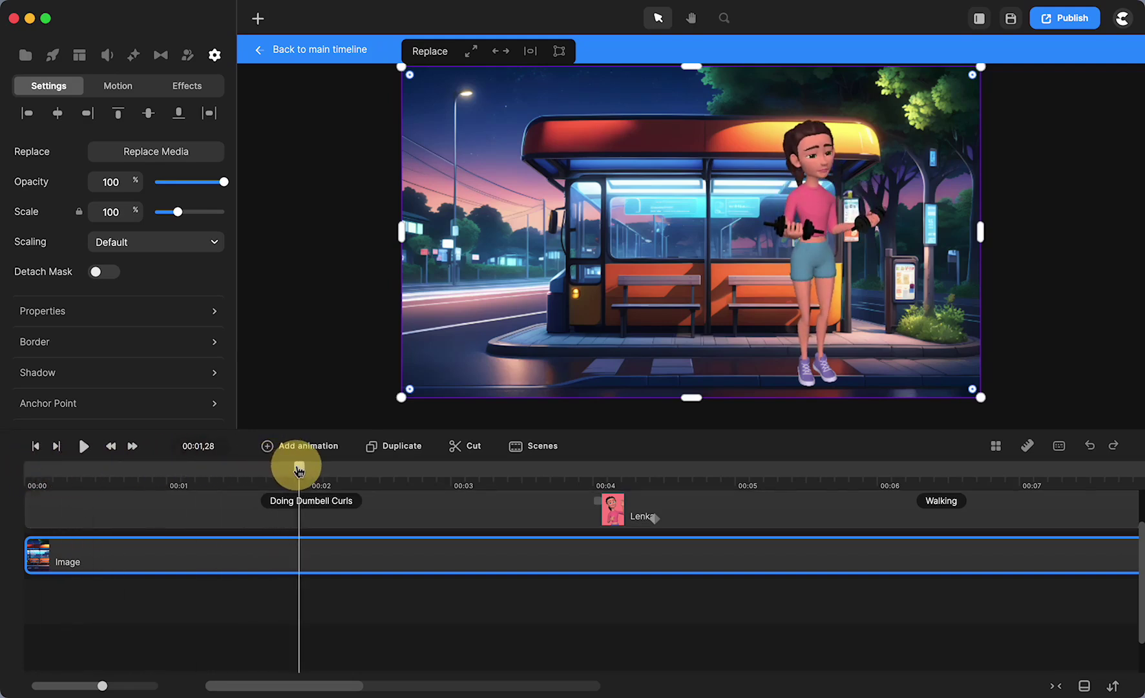
left_click(323, 507)
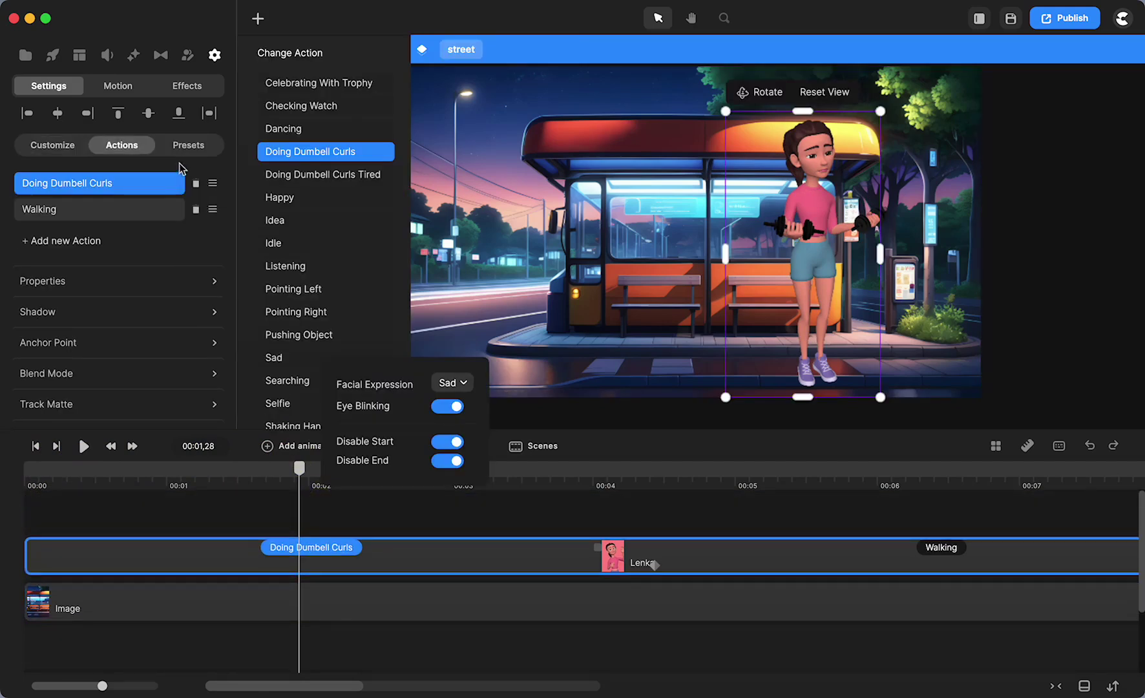
left_click(188, 145)
left_click(151, 257)
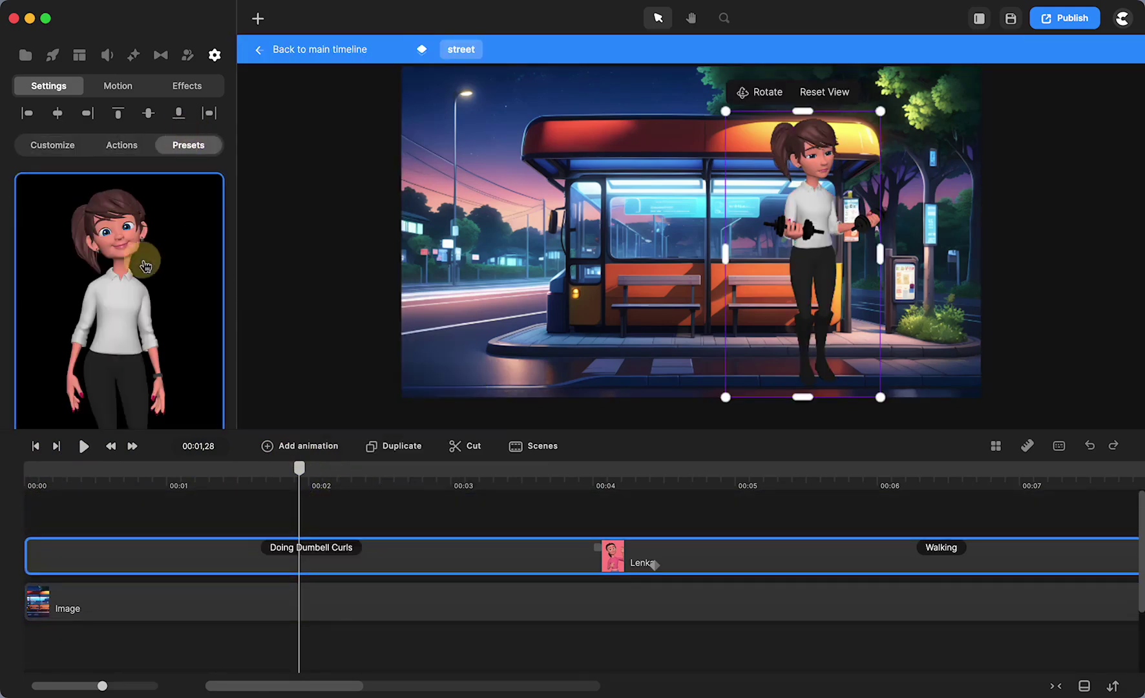
Step: Change the street character's top to Biker Jacket and her hair to Long Base 2
left_click(66, 152)
left_click(65, 200)
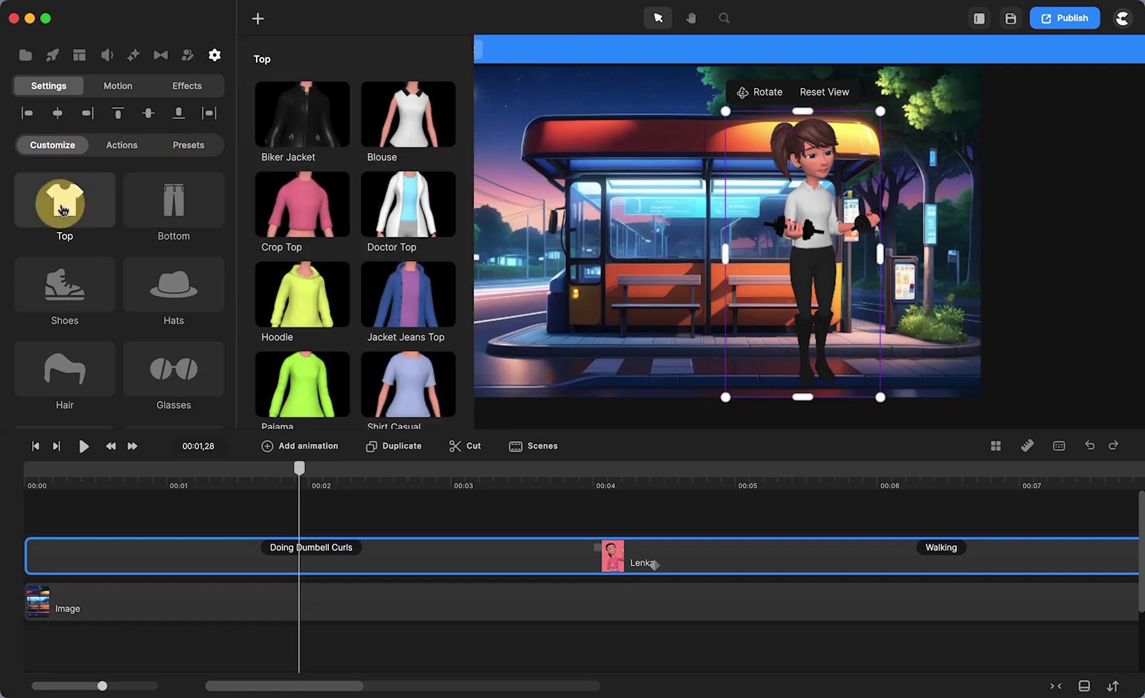
left_click(295, 107)
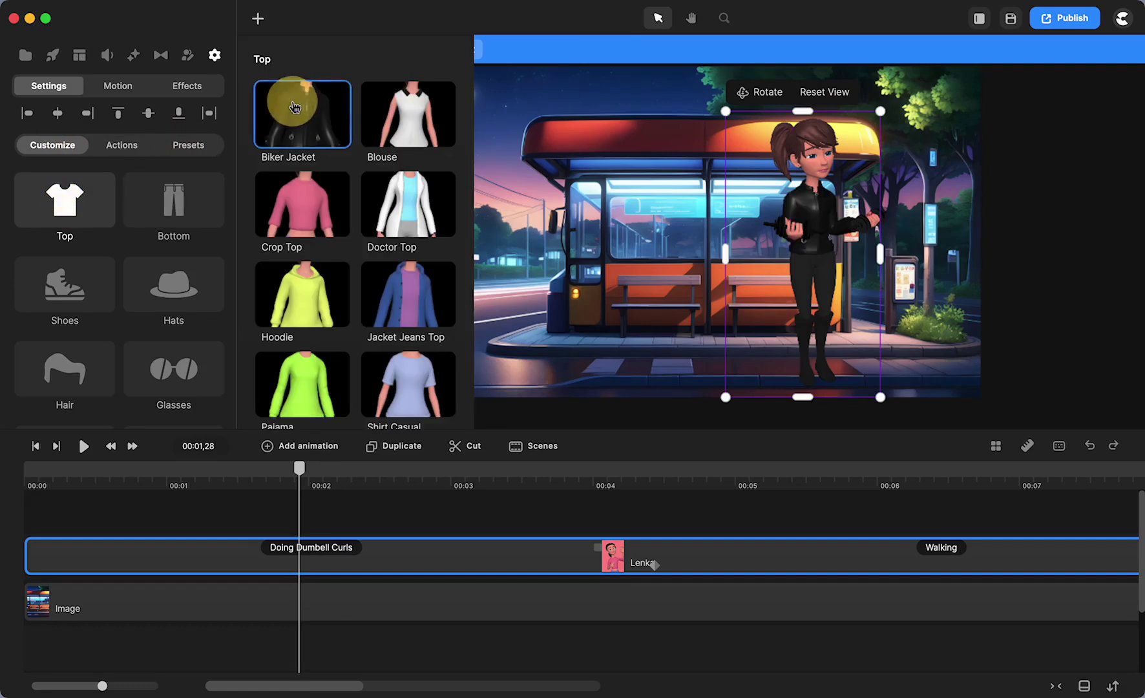
left_click(75, 371)
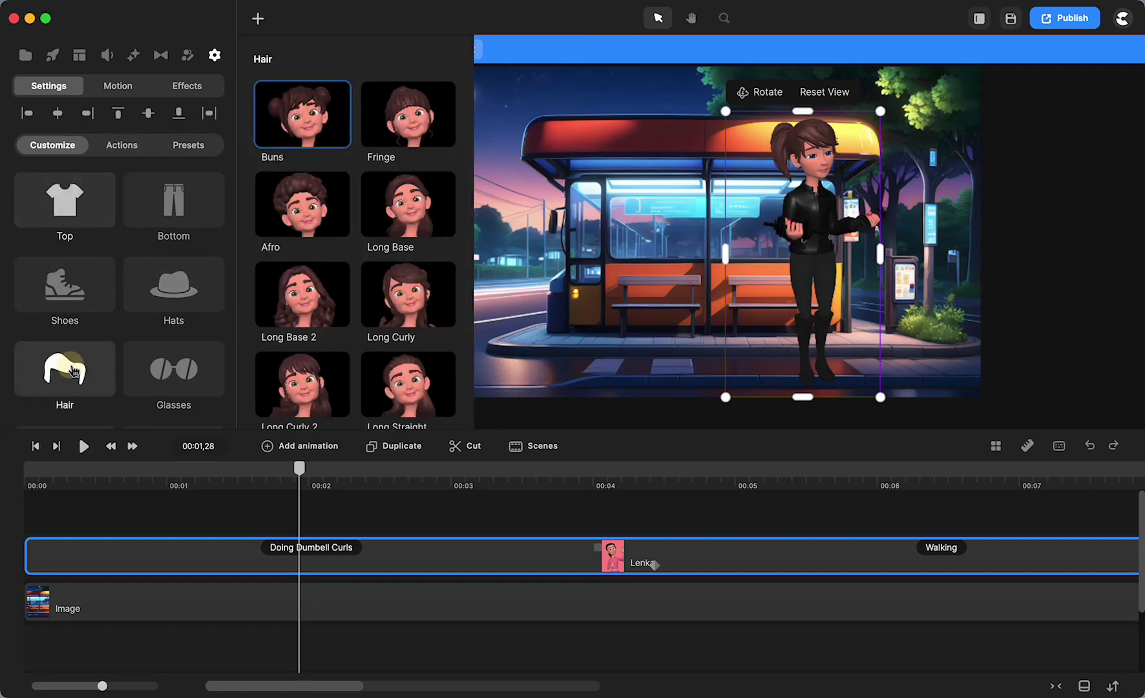
left_click(305, 294)
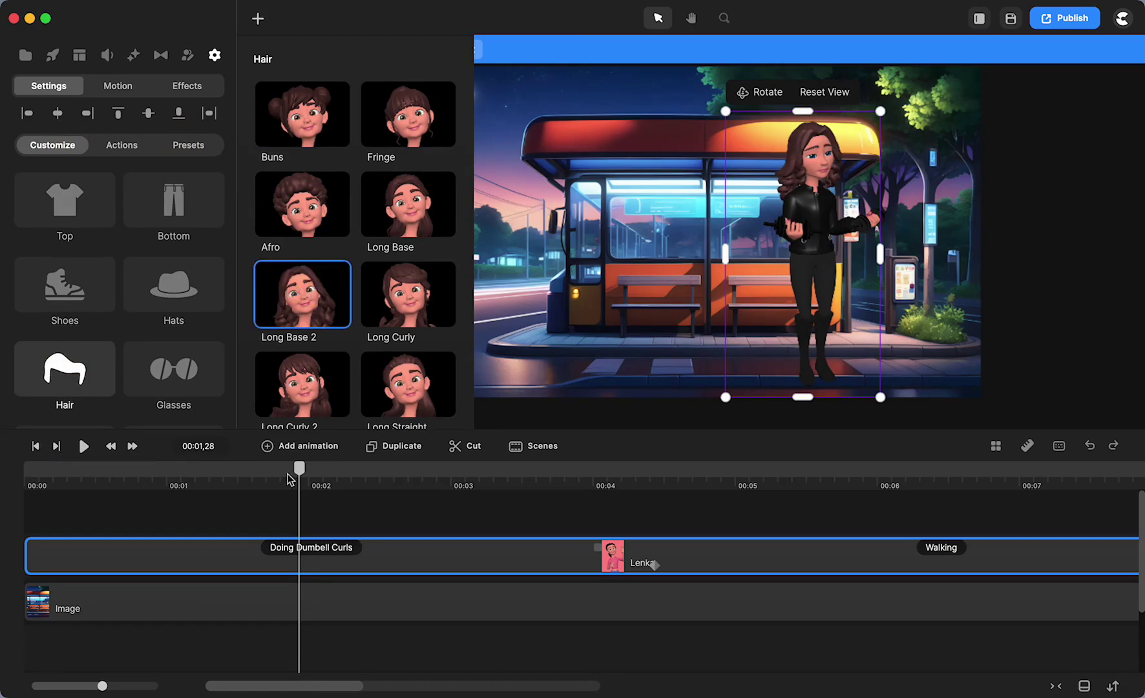
Step: Check the restyled character during the Walking action, then save the project and return to the main timeline
left_click_drag(299, 468, 845, 566)
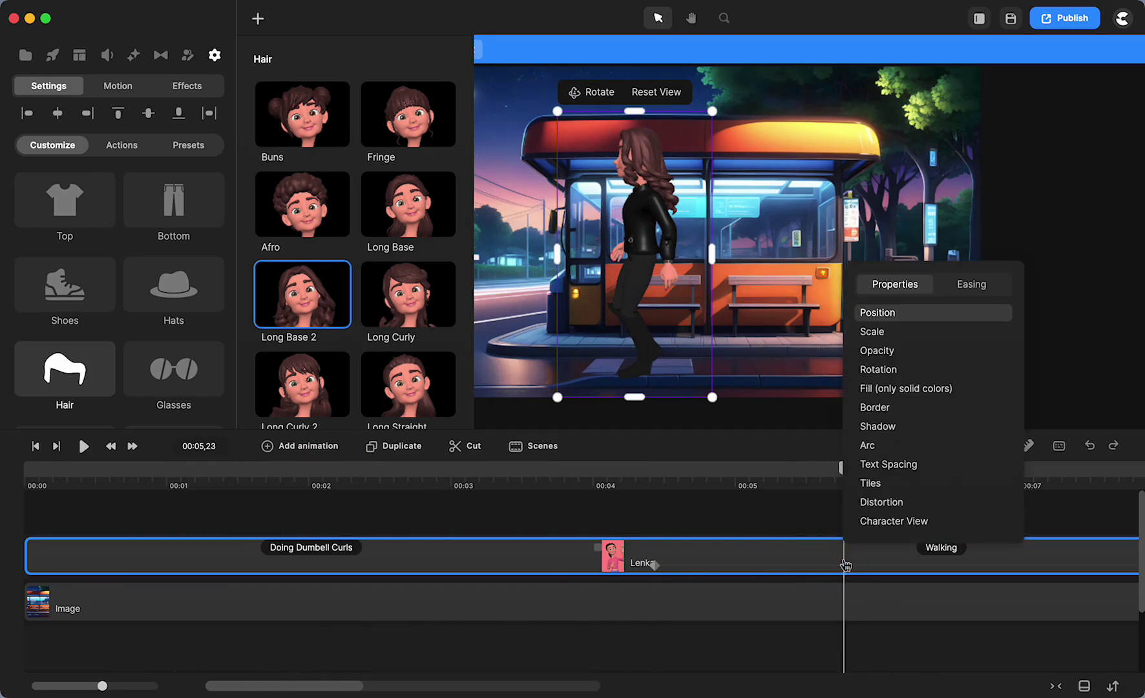
left_click(1072, 243)
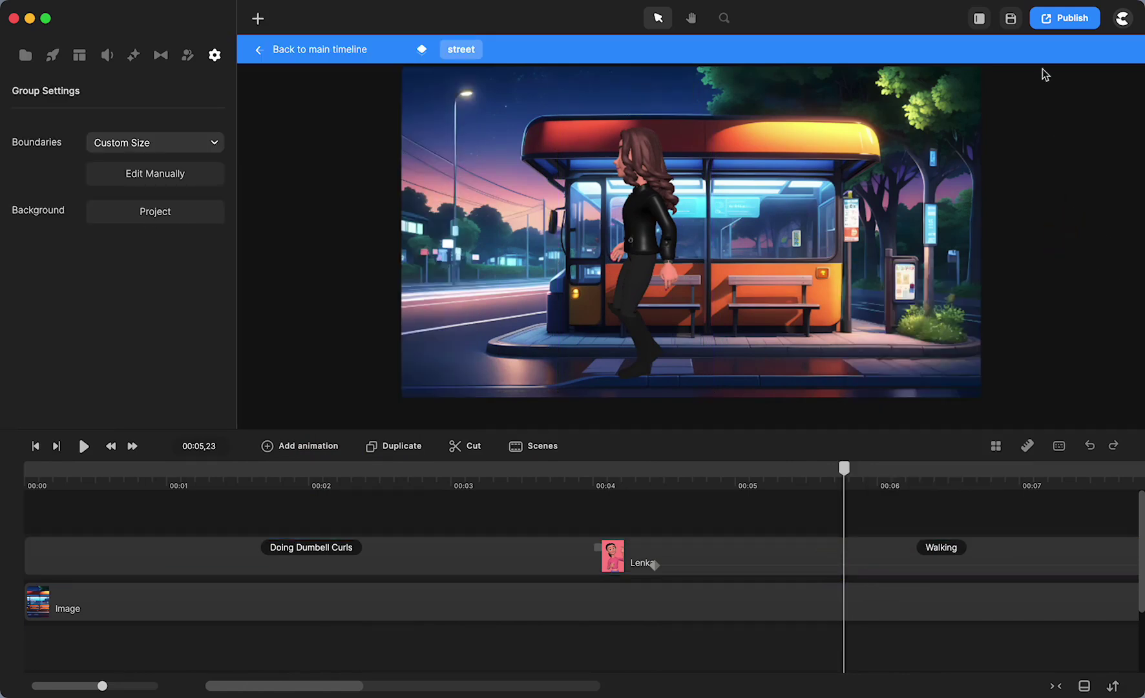
left_click(1010, 18)
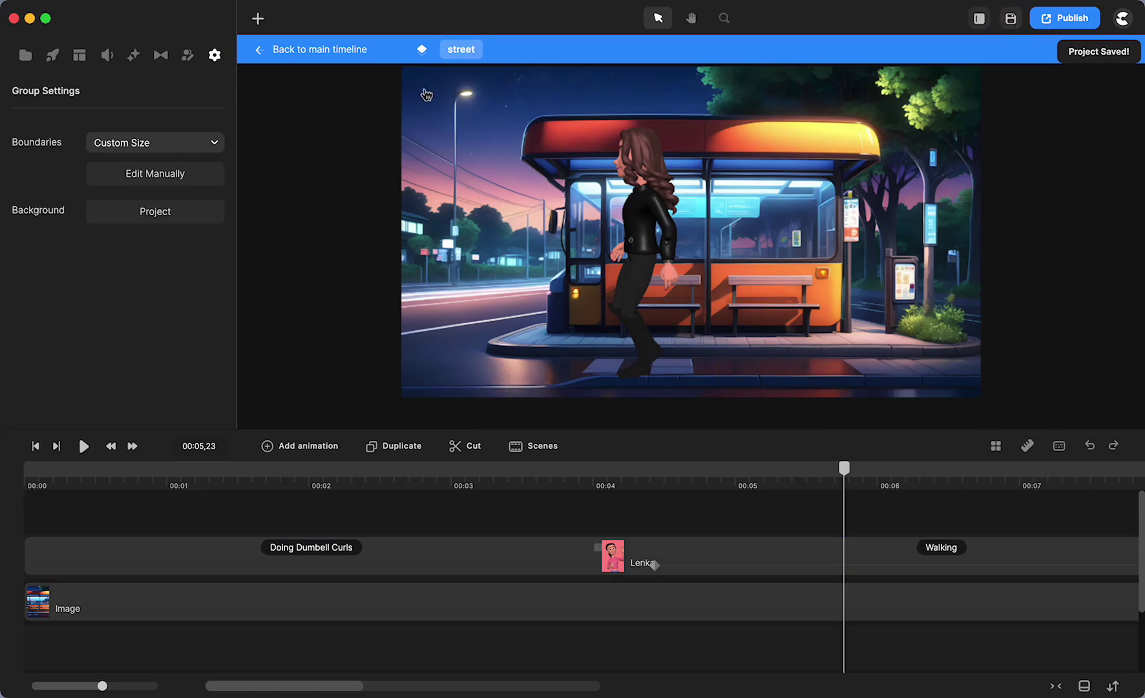
left_click(346, 51)
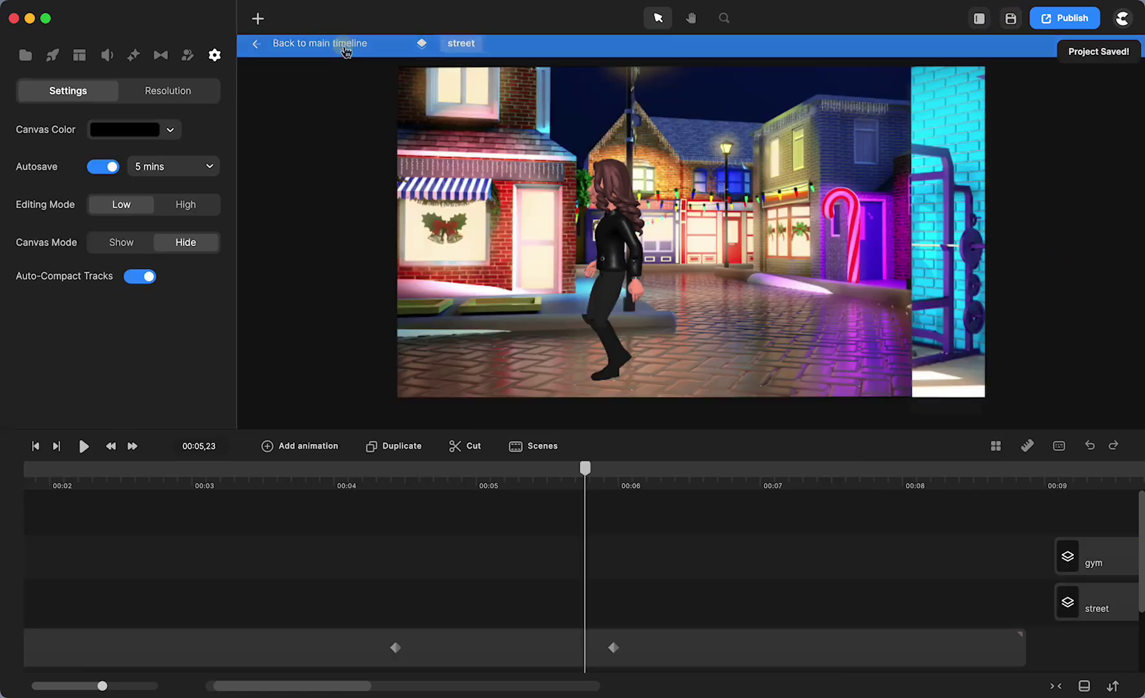
Step: At the gym group's end keyframe at 00:14,22, narrow its detached mask to 0% scale at the canvas's far edge
left_click(1057, 478)
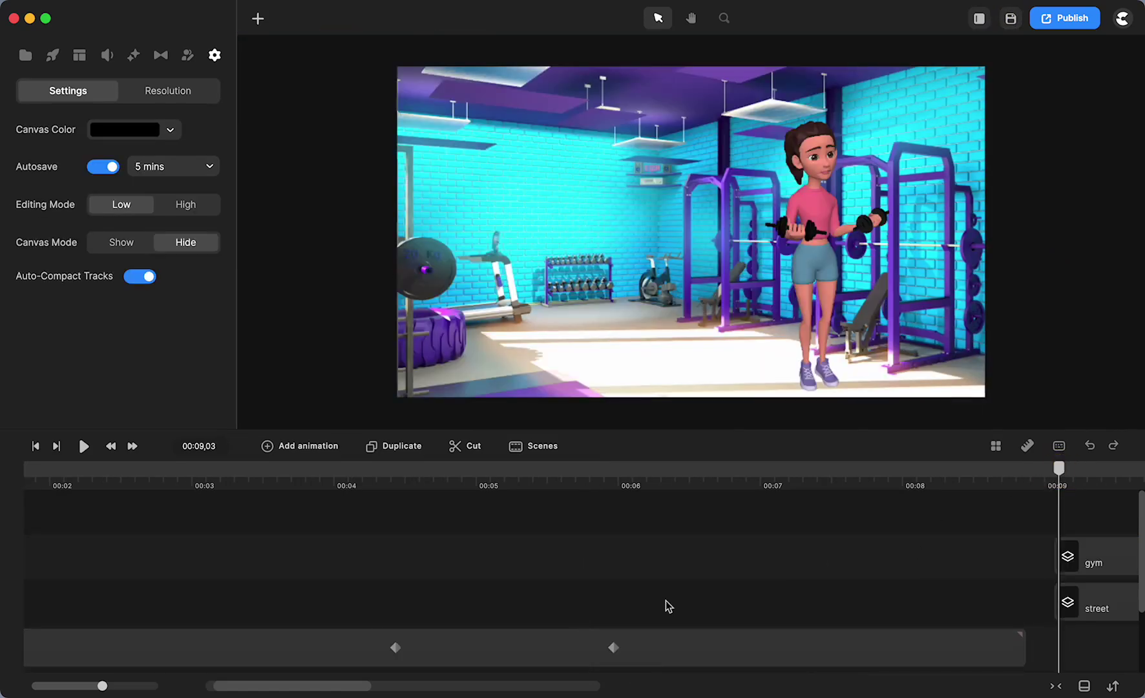
scroll(685, 605, "right", 10)
left_click_drag(350, 467, 1044, 461)
scroll(780, 527, "right", 5)
left_click_drag(806, 474, 903, 519)
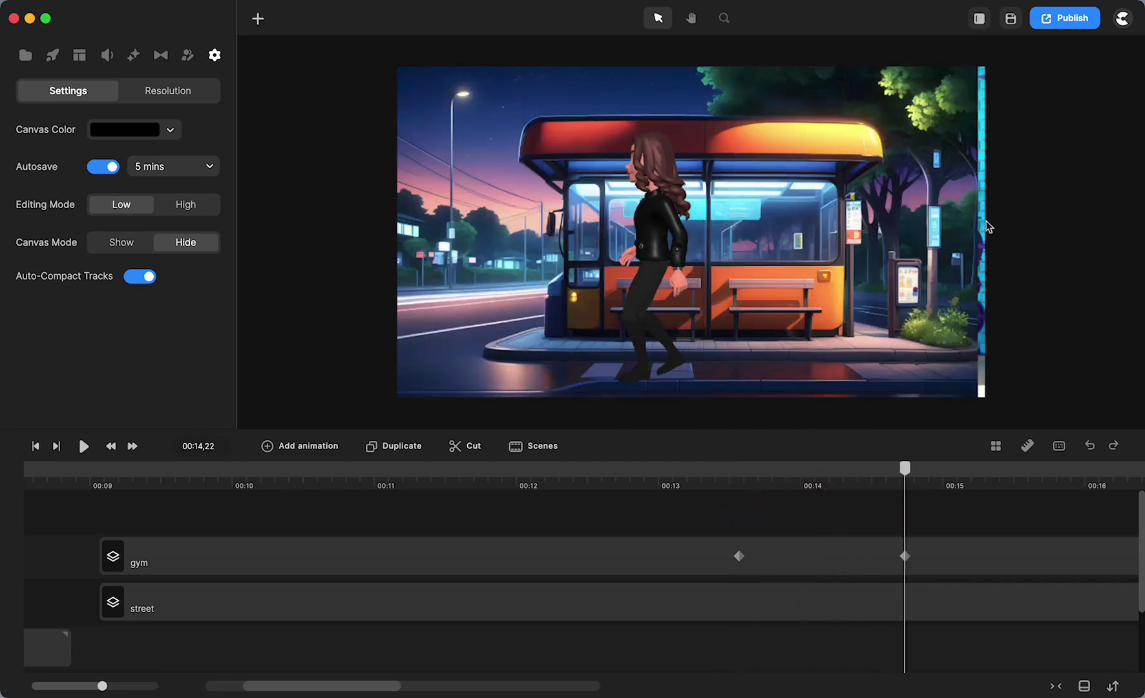
left_click(905, 557)
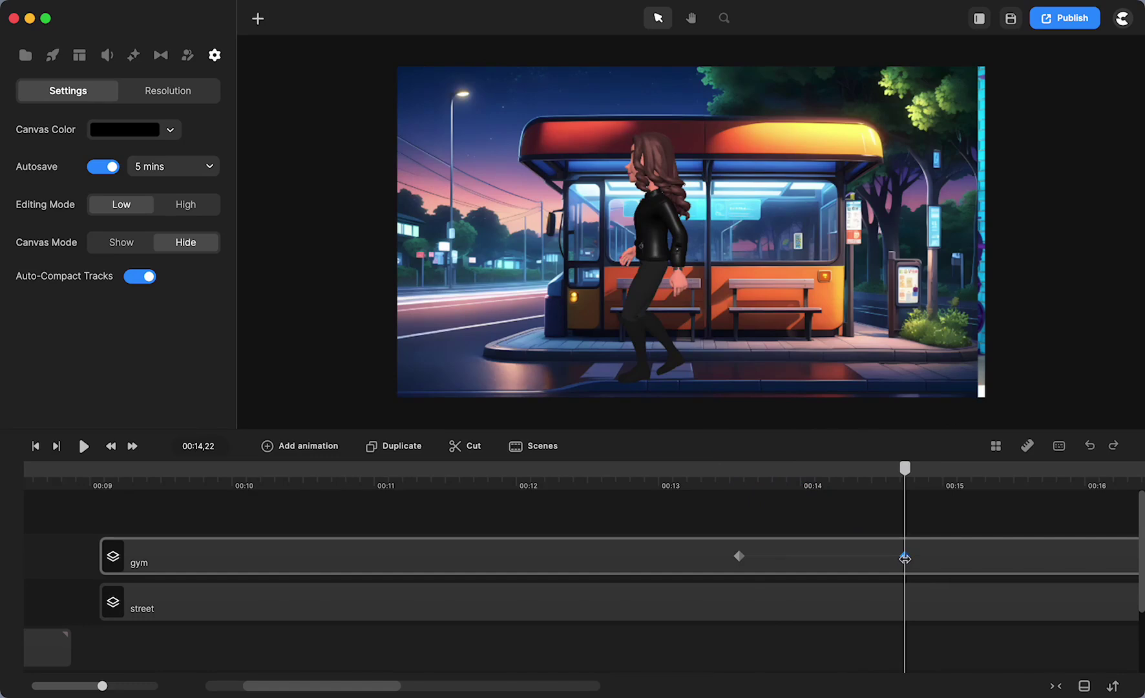
left_click(904, 556)
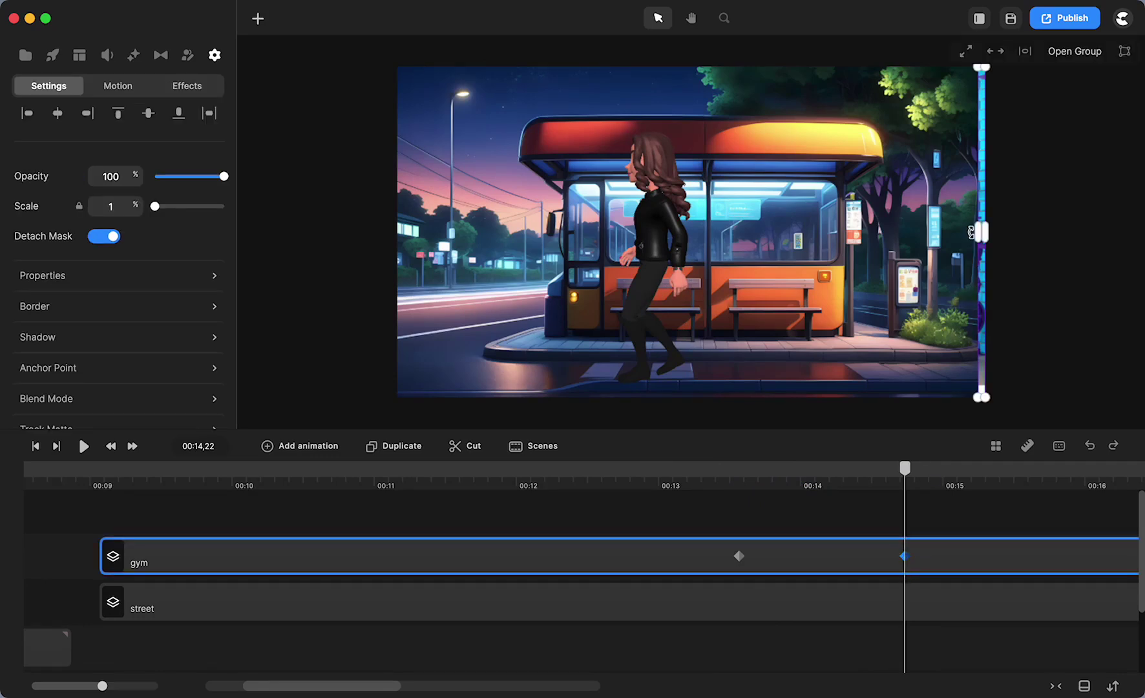
left_click_drag(979, 234, 1000, 230)
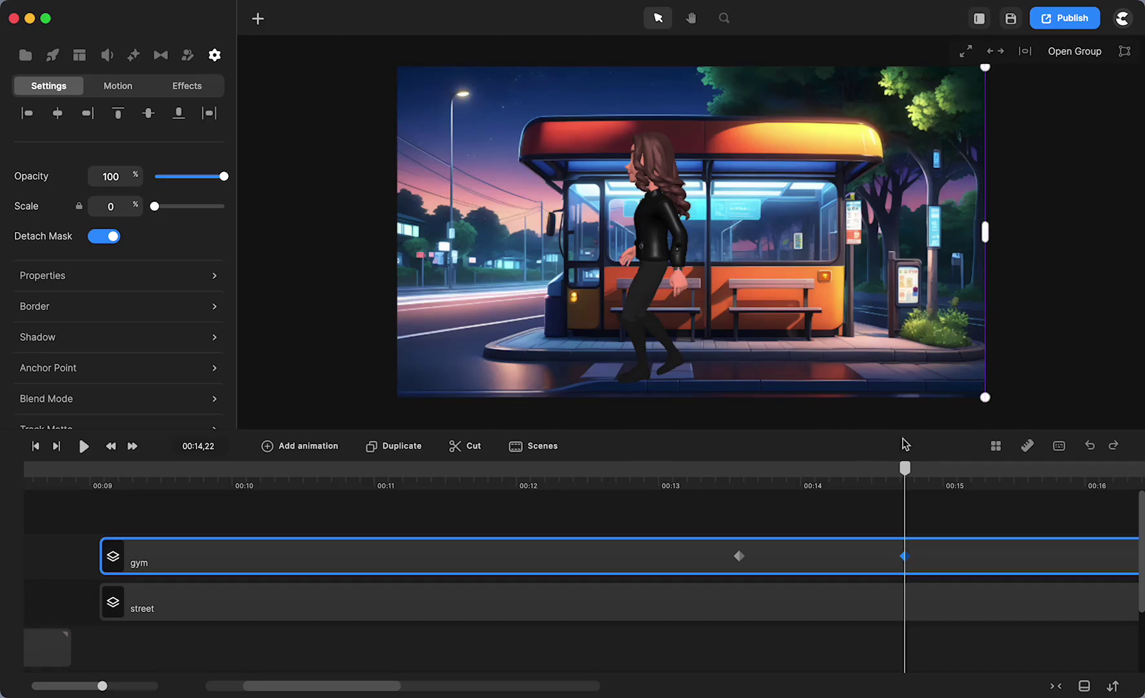
Step: Preview the gym-to-street transition by playing the timeline from 00:11,29
left_click_drag(907, 475, 926, 506)
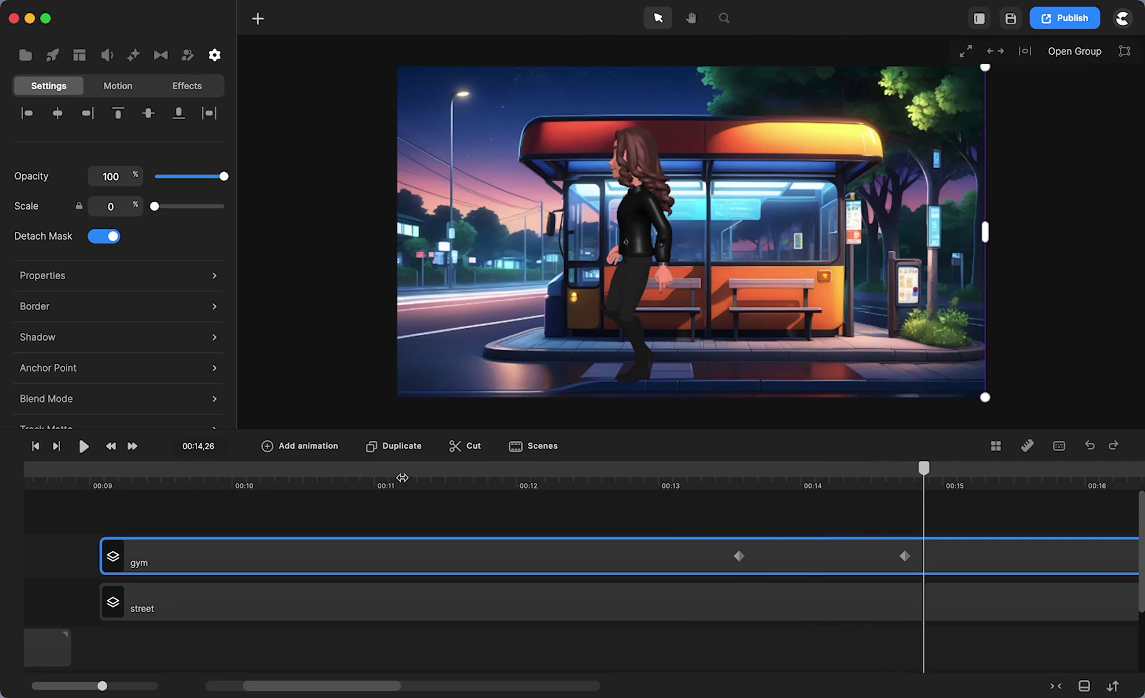
left_click(512, 470)
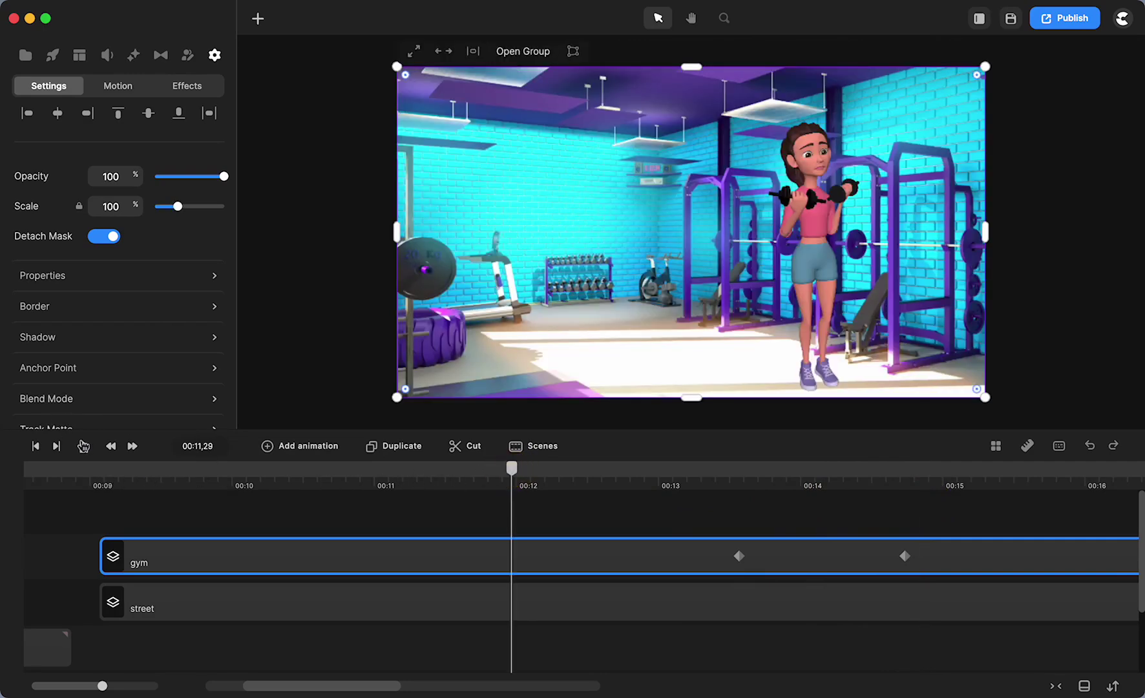
left_click(83, 445)
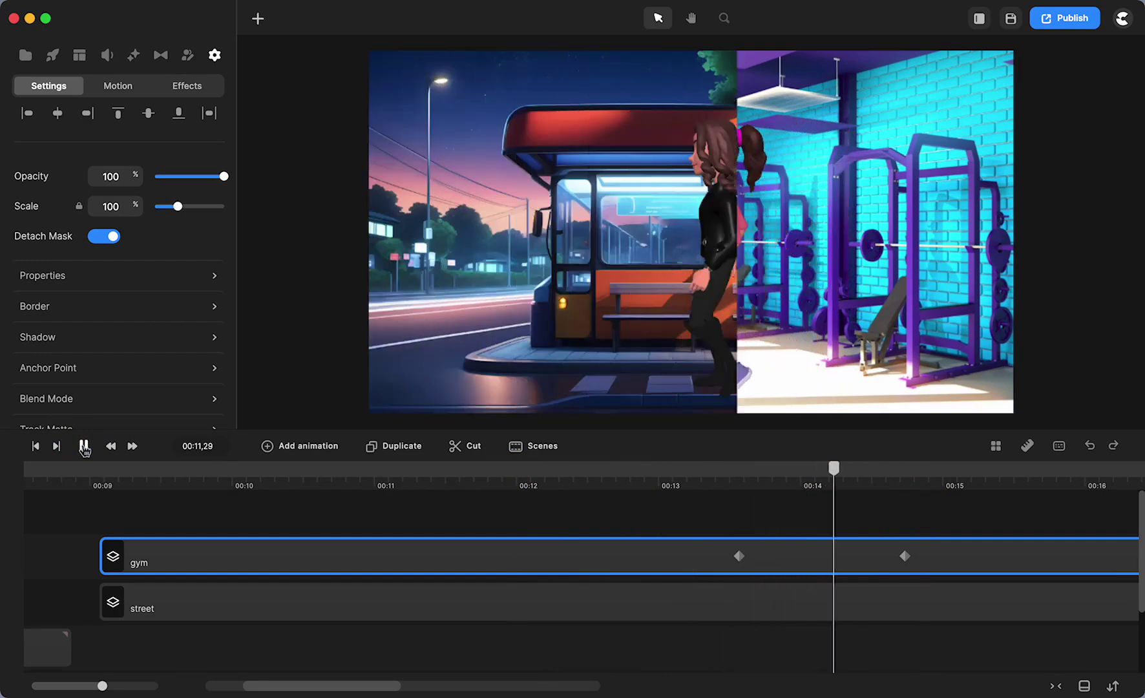
left_click(83, 446)
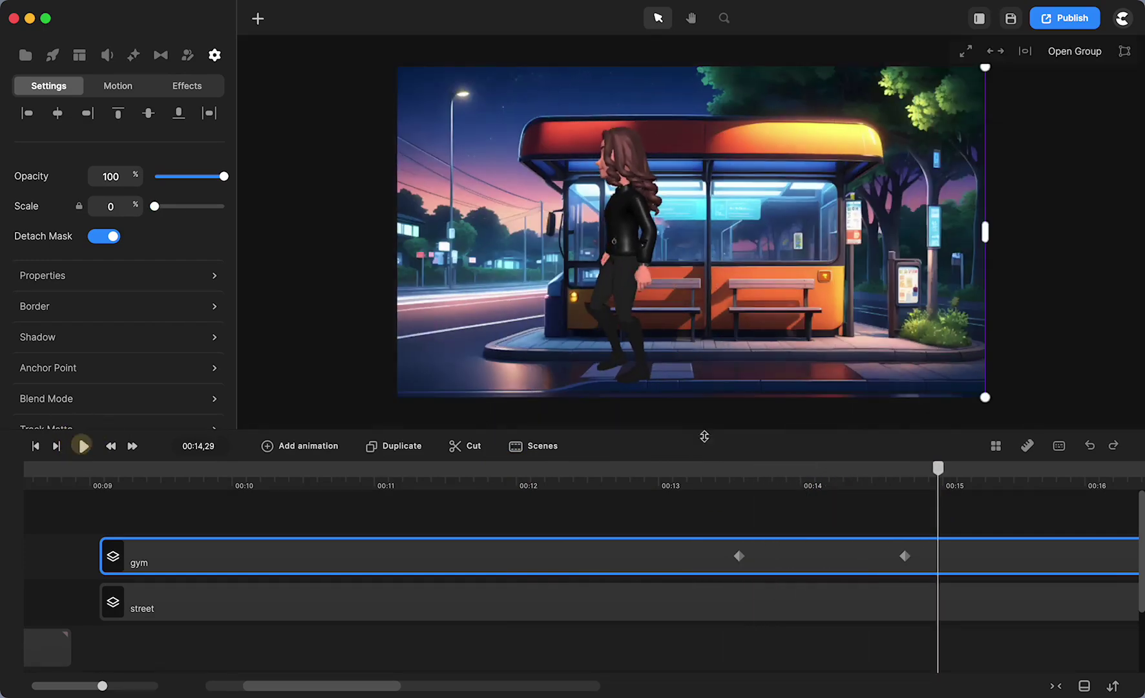
Step: Slow the transition by moving the gym group's end keyframe to just past 00:15, and replay it from 00:13,11
left_click(905, 556)
left_click_drag(904, 557, 995, 556)
left_click(709, 471)
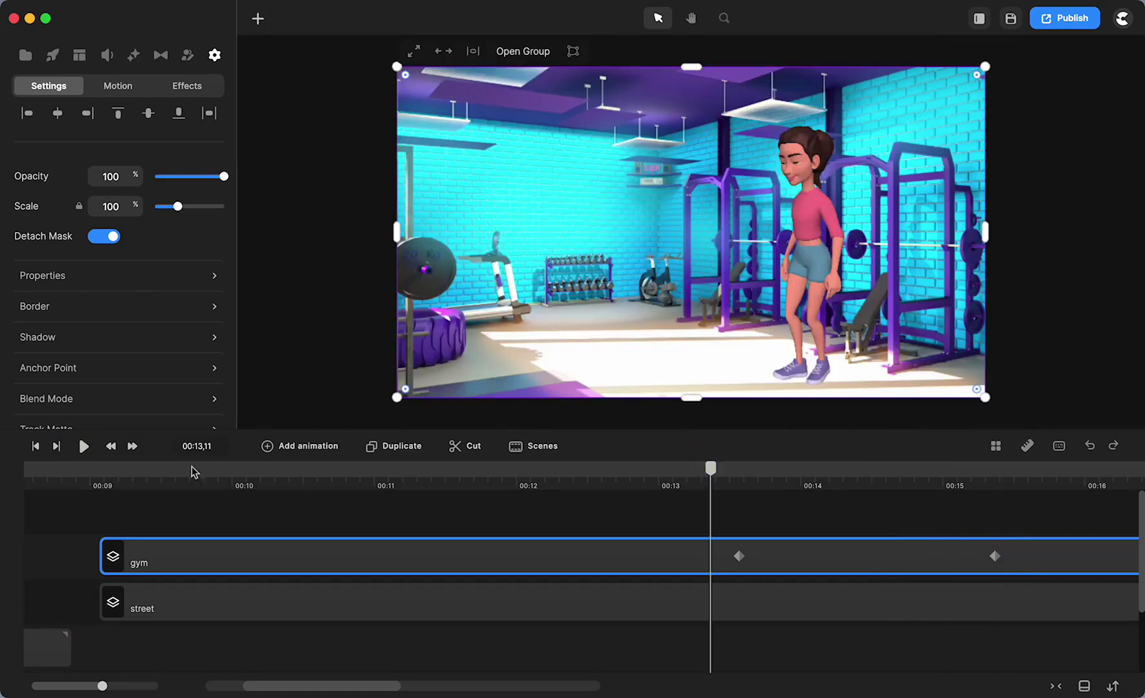
left_click(83, 446)
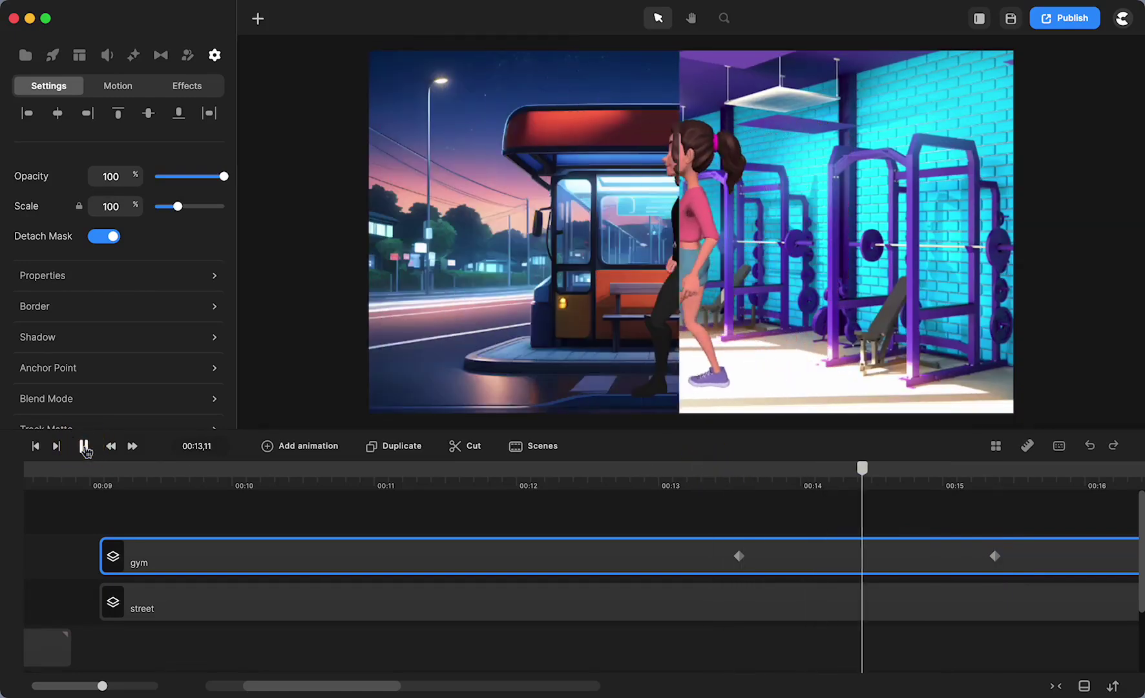
Step: Retime the gym group's mask animation so its start keyframe sits at 00:13,07 and its end keyframe at 00:15,07
left_click(84, 445)
scroll(653, 559, "right", 5)
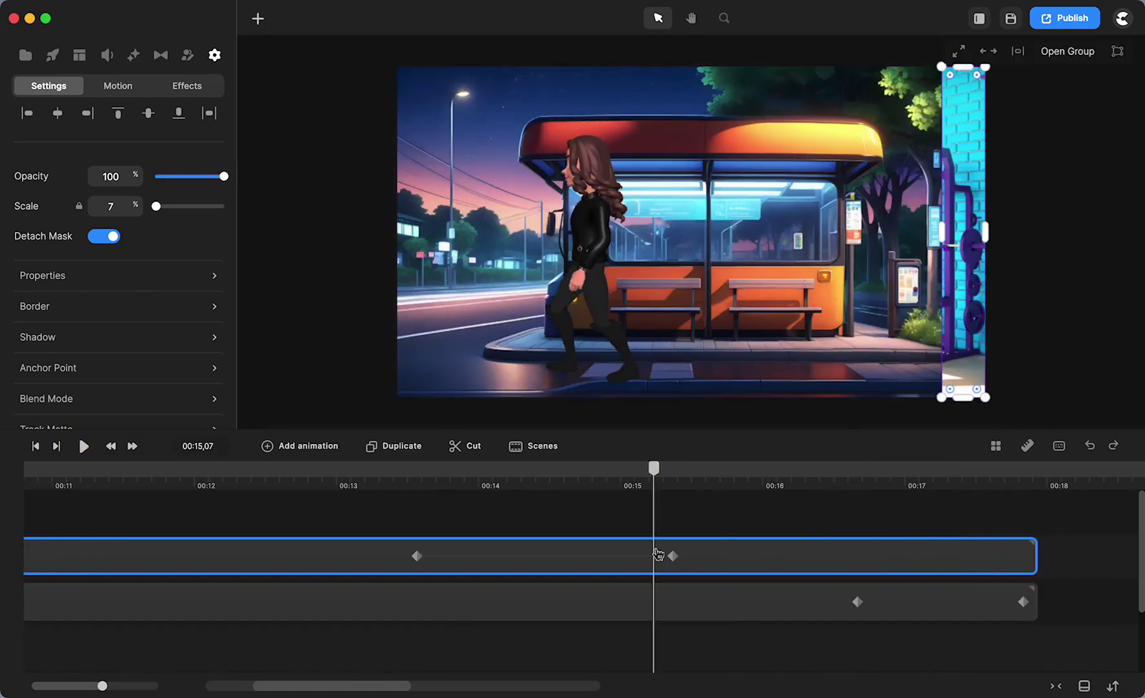
left_click_drag(520, 558, 470, 557)
left_click_drag(625, 557, 654, 557)
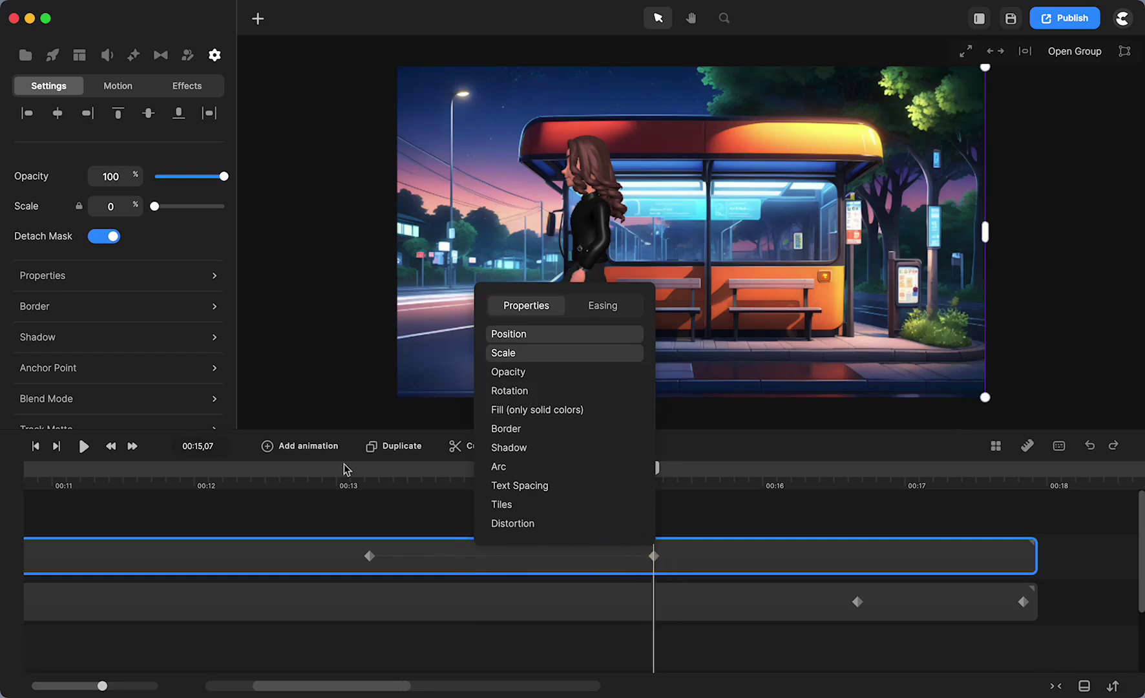
Step: Preview the retimed transition from 00:12,29, including the street character's walk up to 00:16,19
left_click(332, 471)
left_click(84, 446)
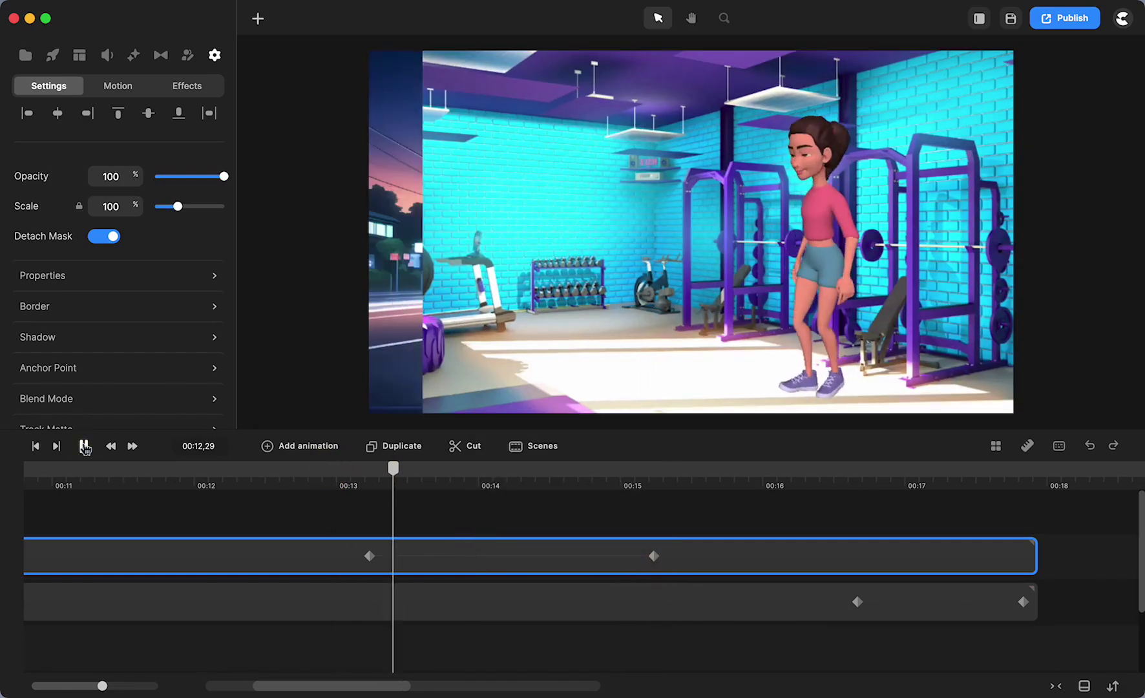
left_click(84, 446)
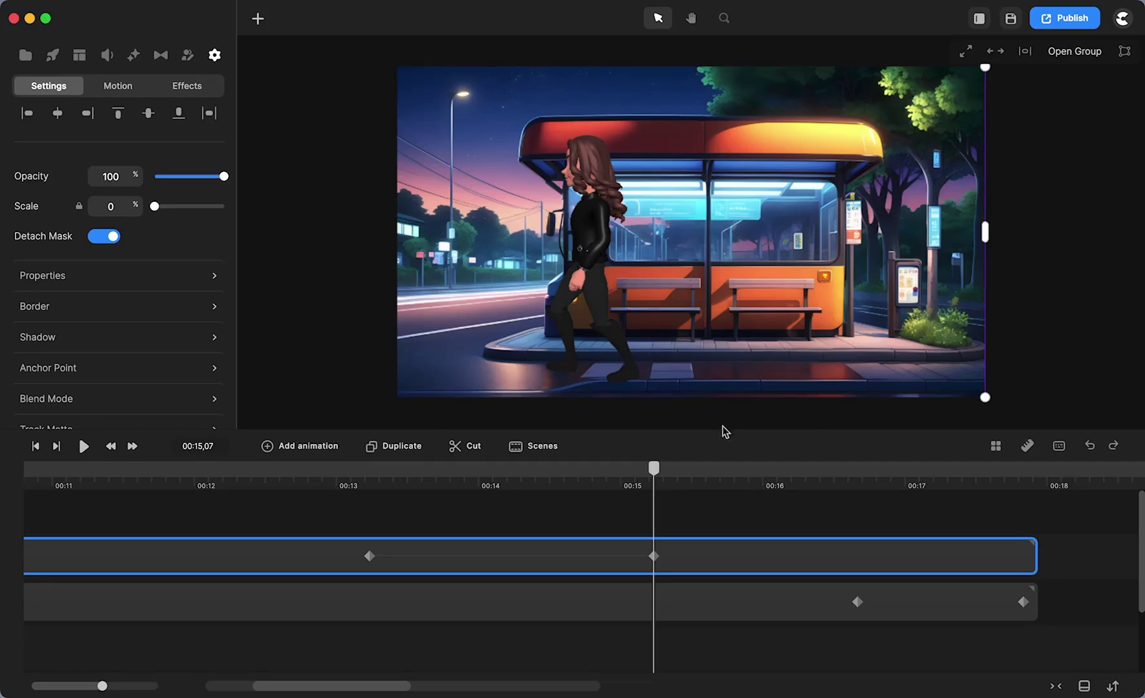
left_click_drag(656, 470, 853, 510)
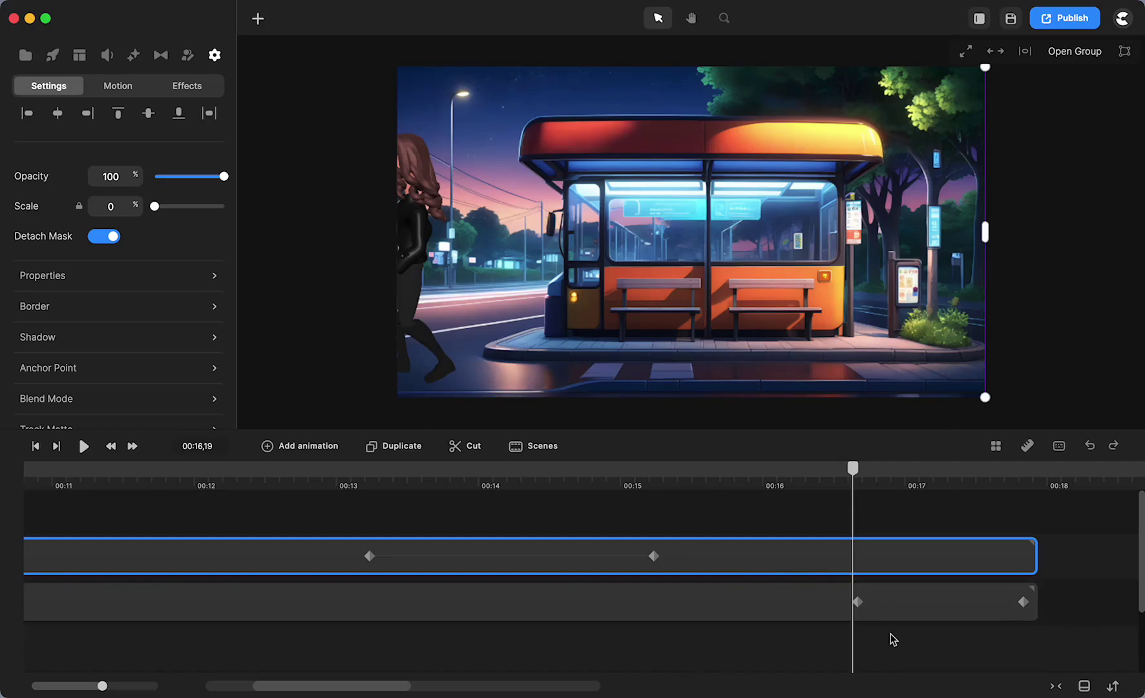
Step: With the playhead at 00:14,08, give the gym group a shadow with 2 px distance and 5 px blur
left_click(378, 479)
left_click_drag(377, 480, 516, 470)
left_click(399, 526)
left_click(438, 556)
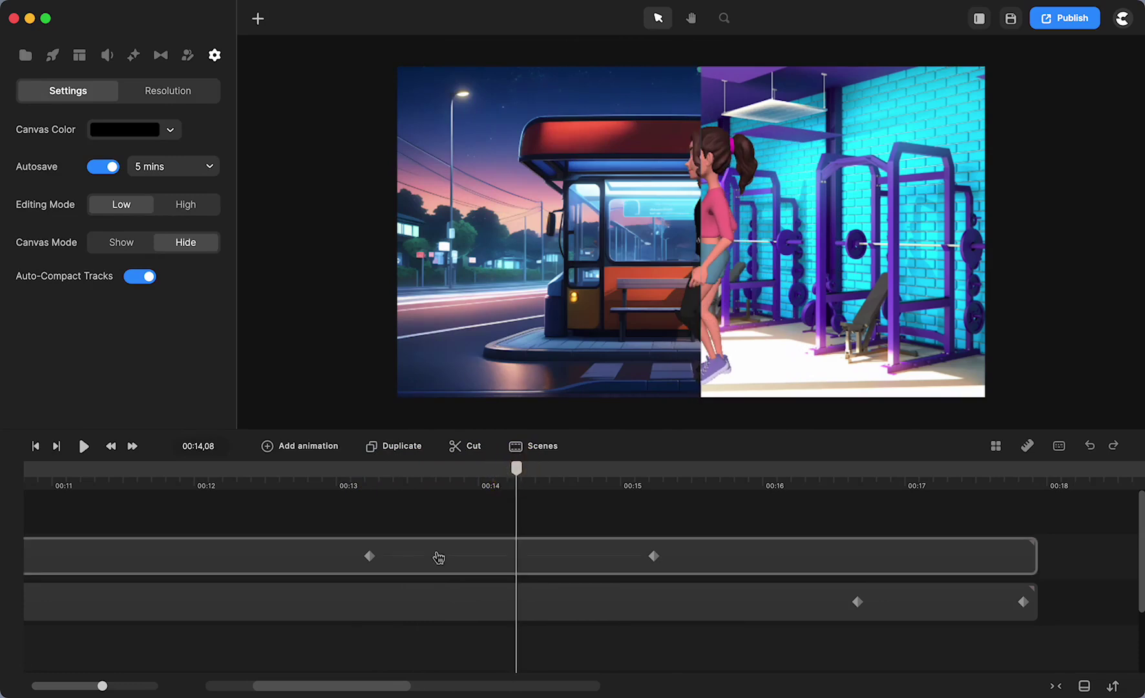
left_click(438, 556)
scroll(174, 314, "down", 3)
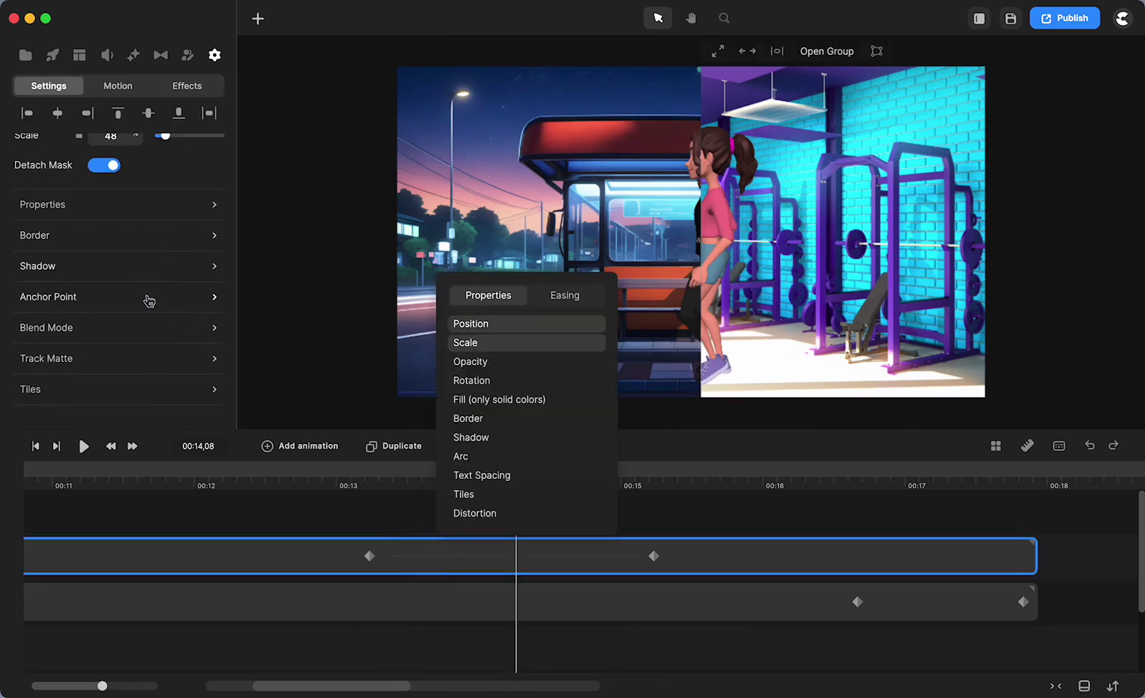
left_click(148, 265)
left_click_drag(397, 358, 407, 398)
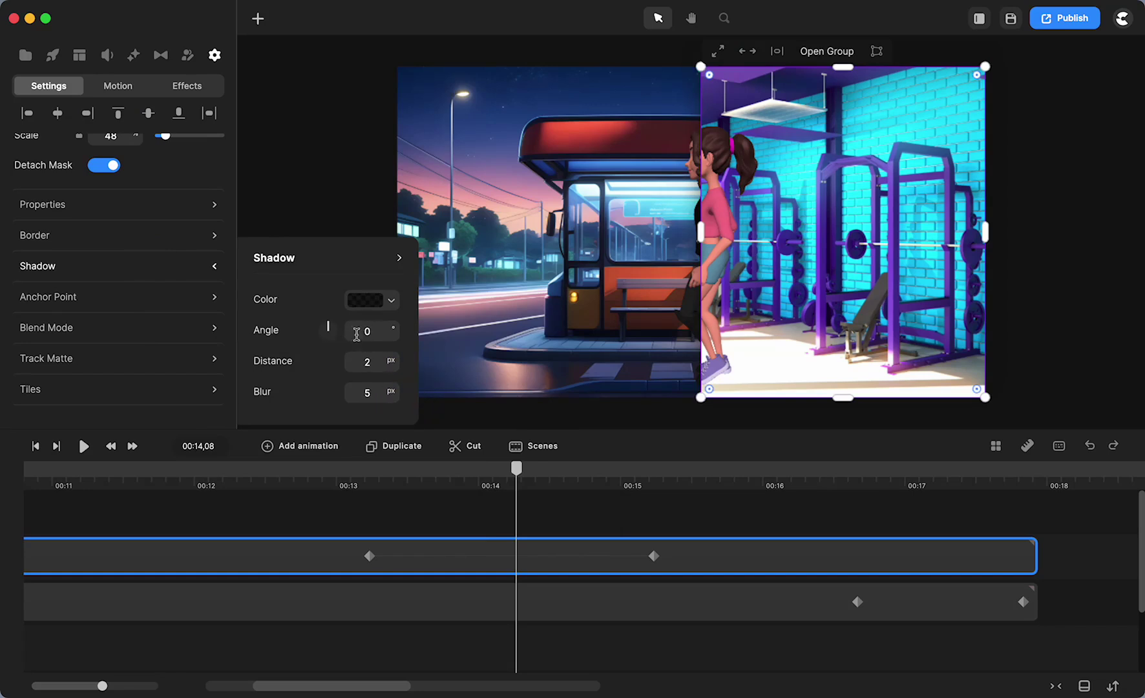
Step: Set the gym group's shadow angle to 270° so it falls onto the street scene
mouse_move(328, 329)
left_mouse_down()
mouse_move(311, 332)
mouse_move(319, 318)
mouse_move(325, 336)
left_mouse_up()
left_click(359, 330)
type("17")
left_click_drag(329, 342, 322, 331)
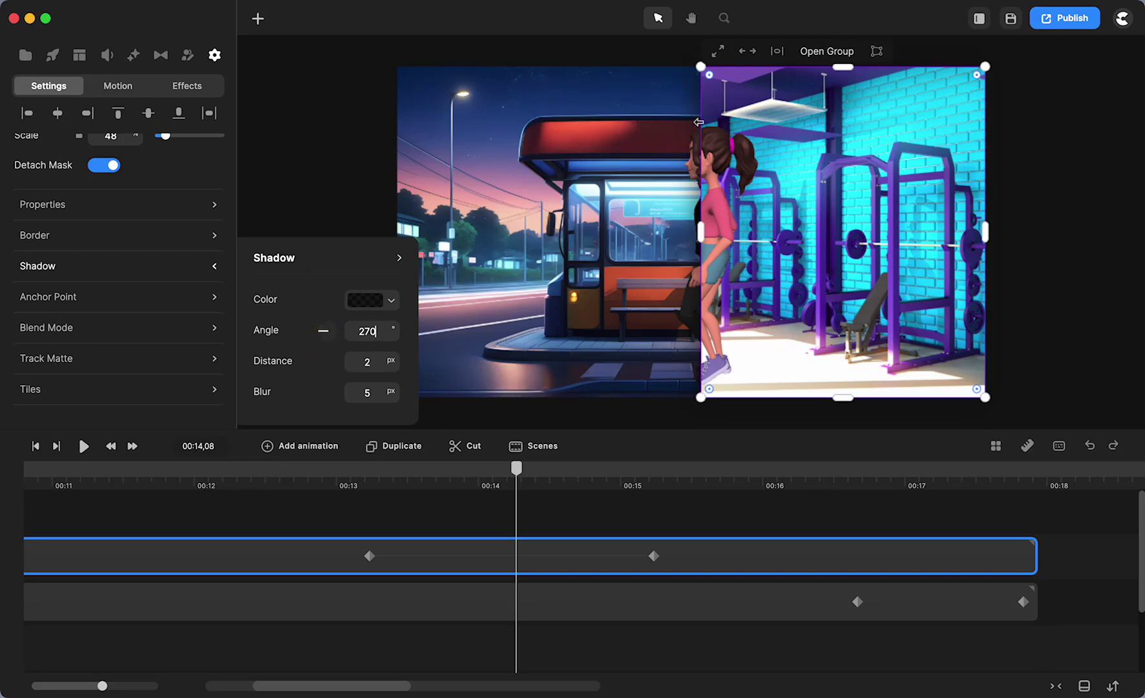
Step: Increase the gym group's shadow distance to 7 px and adjust its black shadow colour
scroll(700, 130, "up", 5)
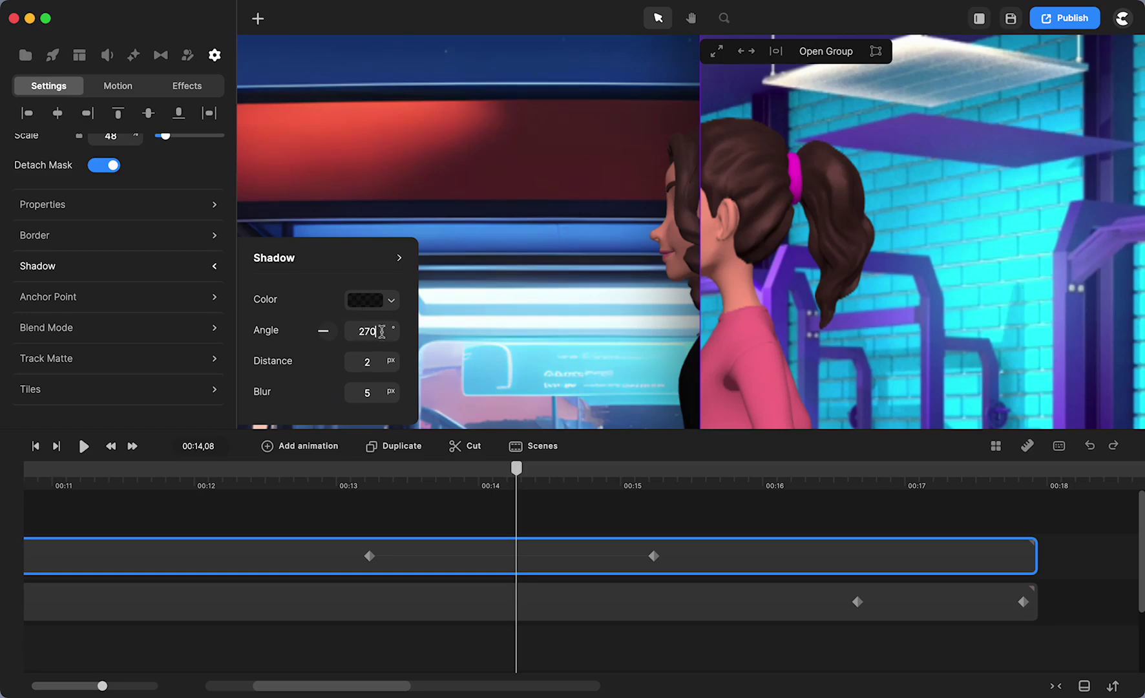
mouse_move(386, 360)
left_mouse_down()
mouse_move(402, 367)
mouse_move(395, 391)
mouse_move(391, 359)
mouse_move(403, 363)
left_mouse_up()
left_click(392, 301)
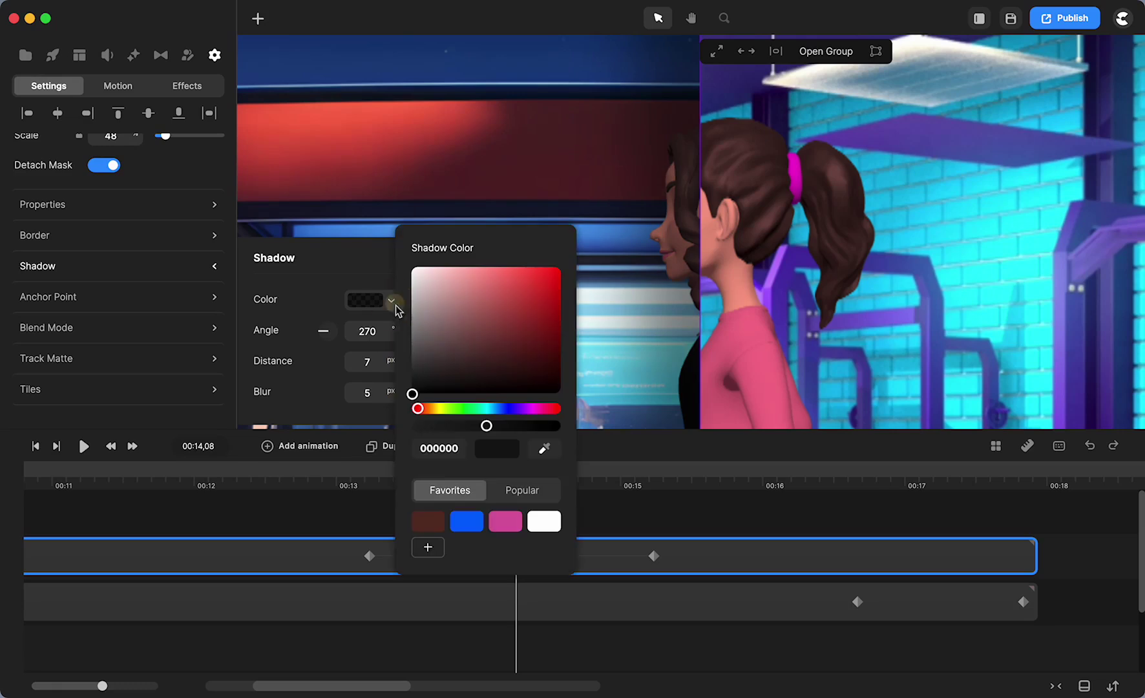
left_click(420, 357)
left_click_drag(419, 356, 421, 384)
left_click(309, 518)
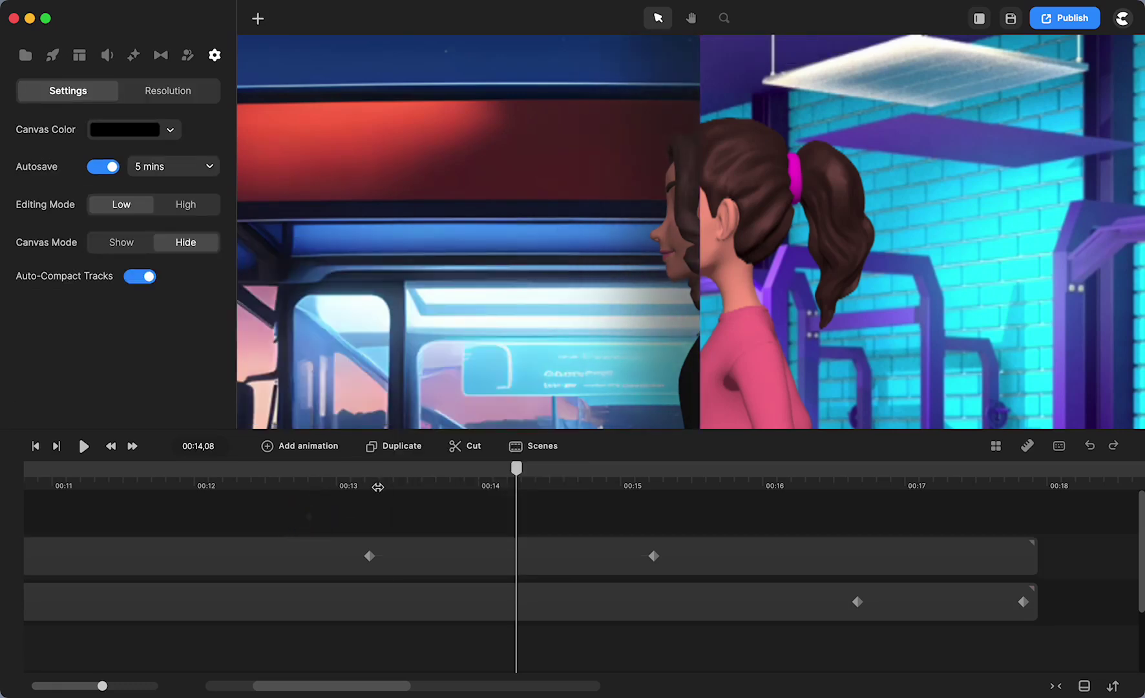
Step: Preview the shadowed gym-to-street transition by playing the timeline from 00:12,26
left_click(321, 478)
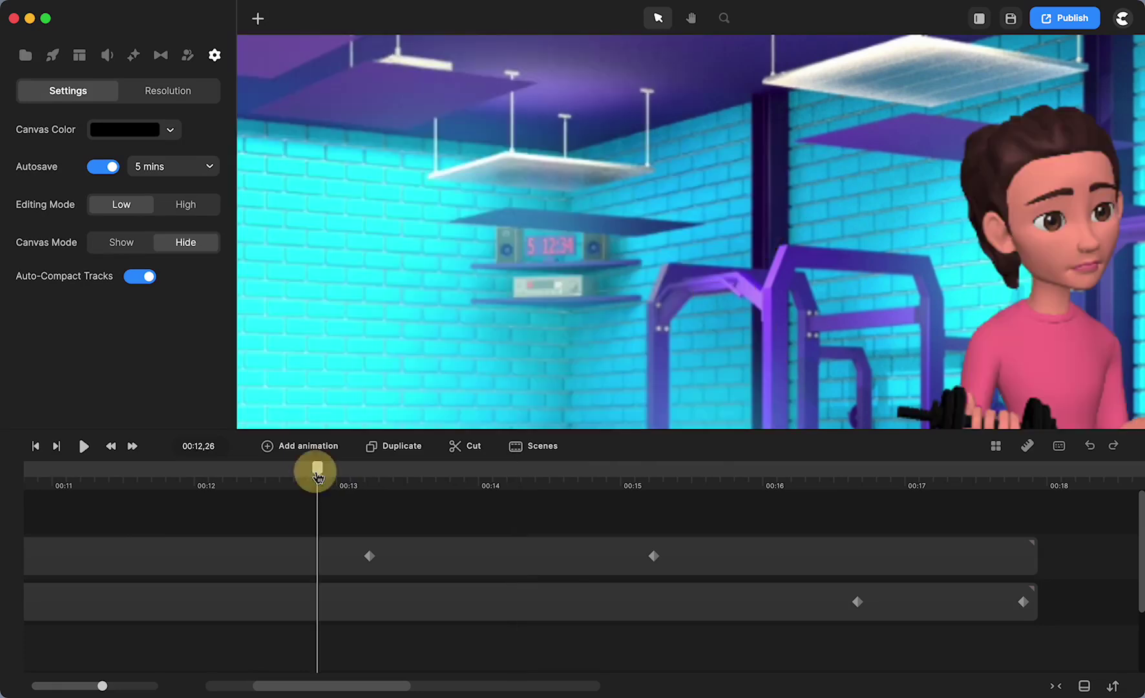
left_click(83, 446)
left_click(84, 446)
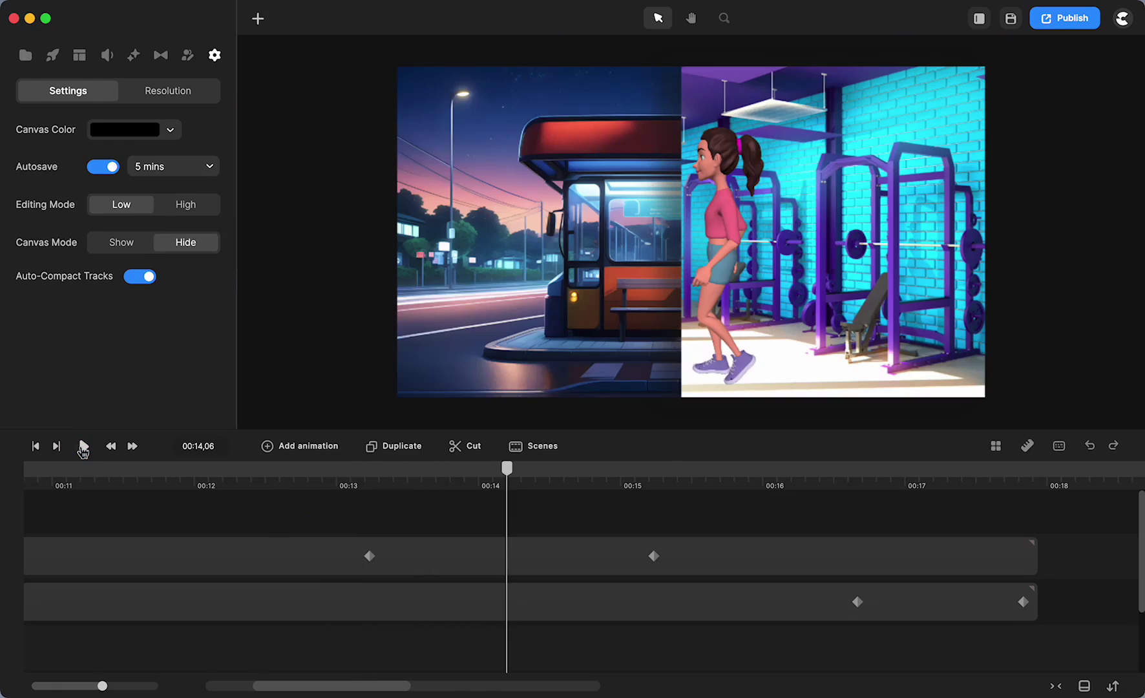
left_click(84, 446)
left_click(83, 446)
Step: At 00:14,08, give the gym group a white (ffffff) border 10 px wide
left_click_drag(592, 468, 515, 477)
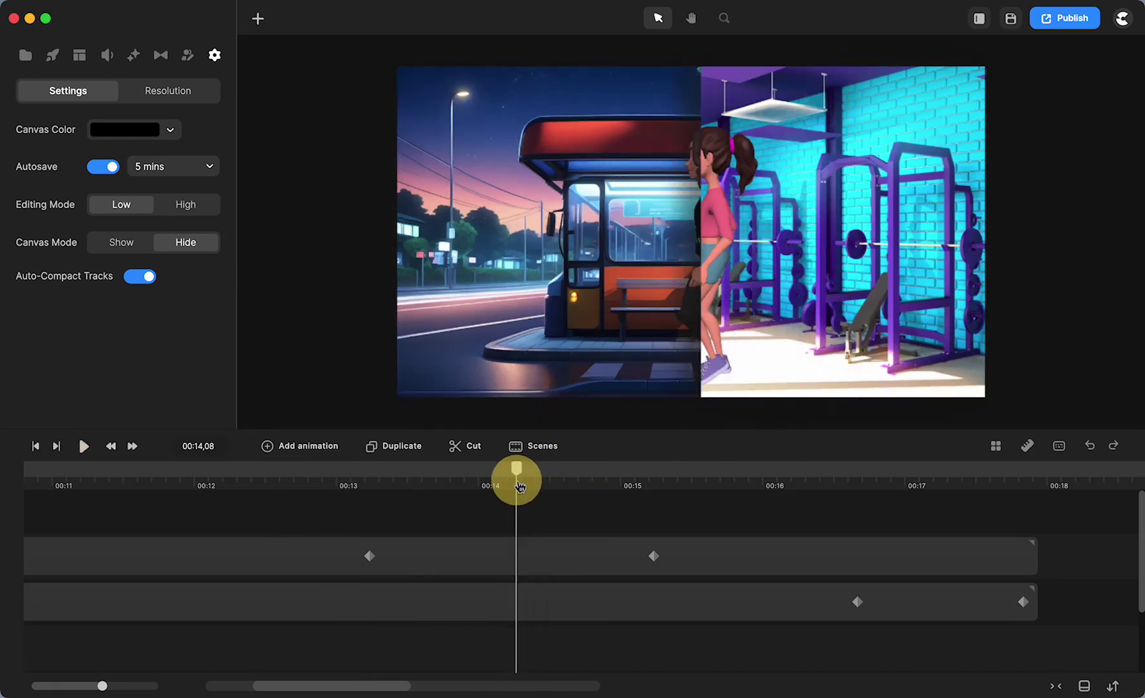
left_click(432, 550)
left_click(437, 557)
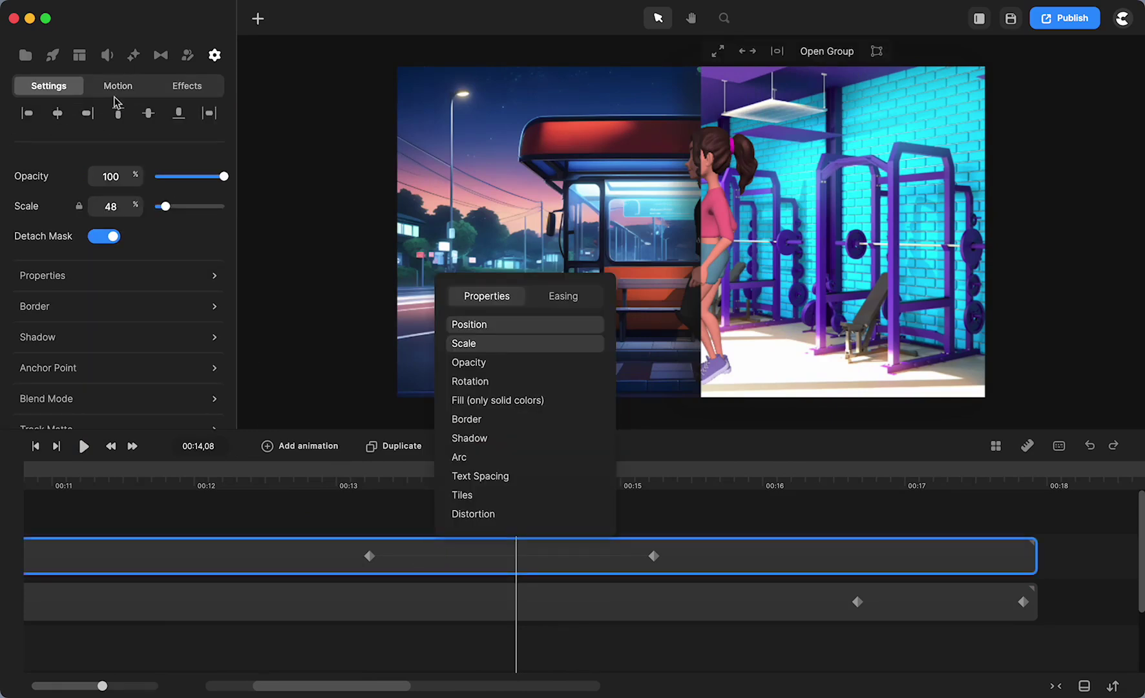
left_click(76, 306)
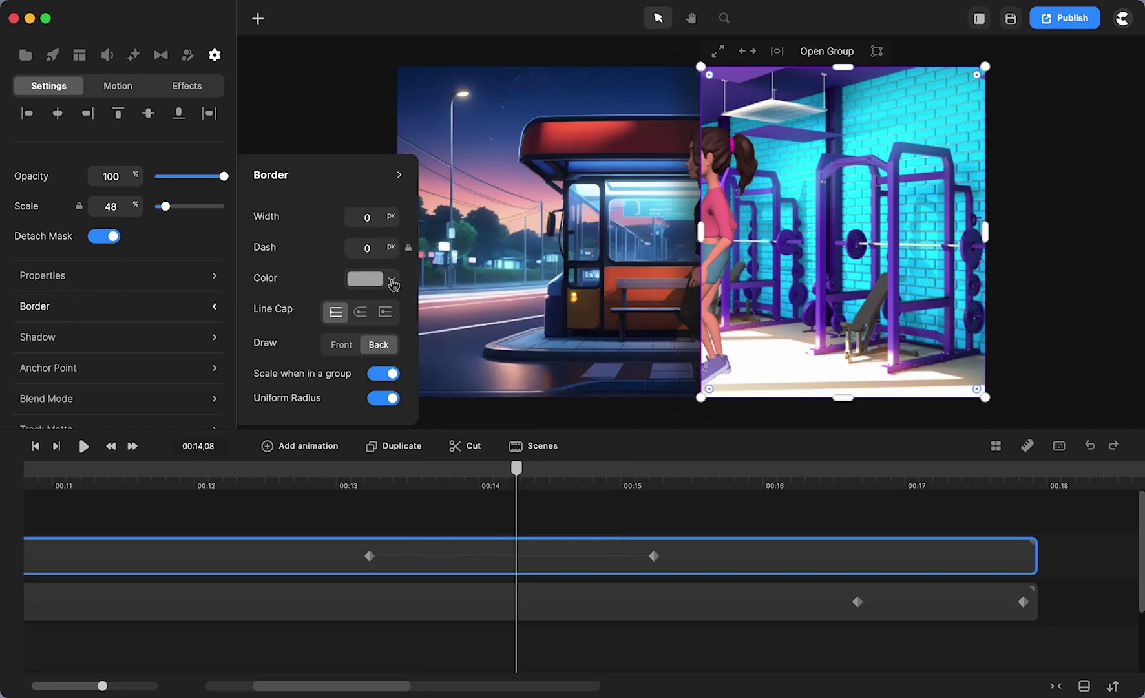
left_click(392, 282)
left_click(546, 498)
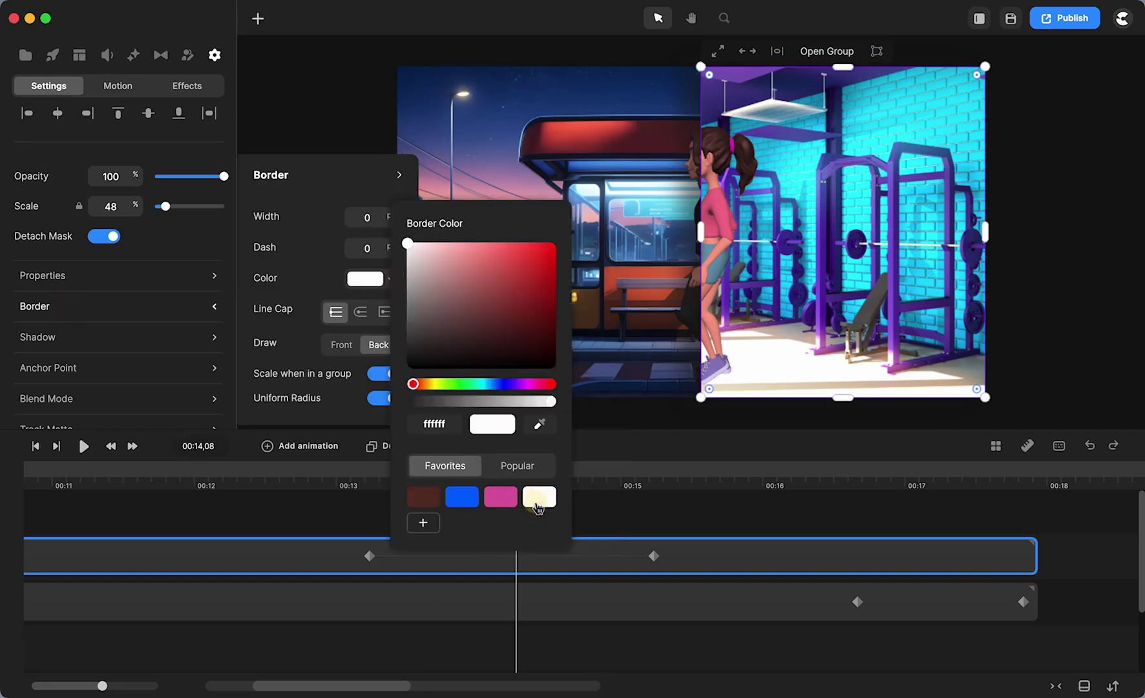
left_click_drag(386, 216, 419, 222)
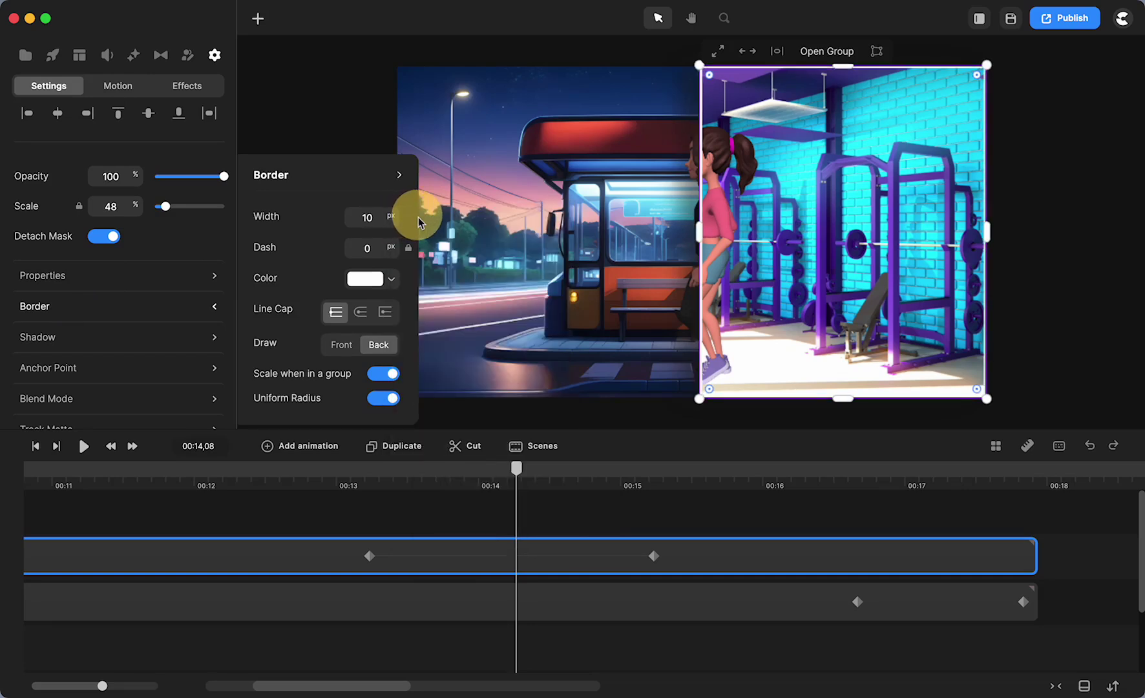
Step: Preview the bordered transition from 00:13,04 and again from 00:12,27, checking the border around the gym mask
left_click(354, 479)
left_click(83, 446)
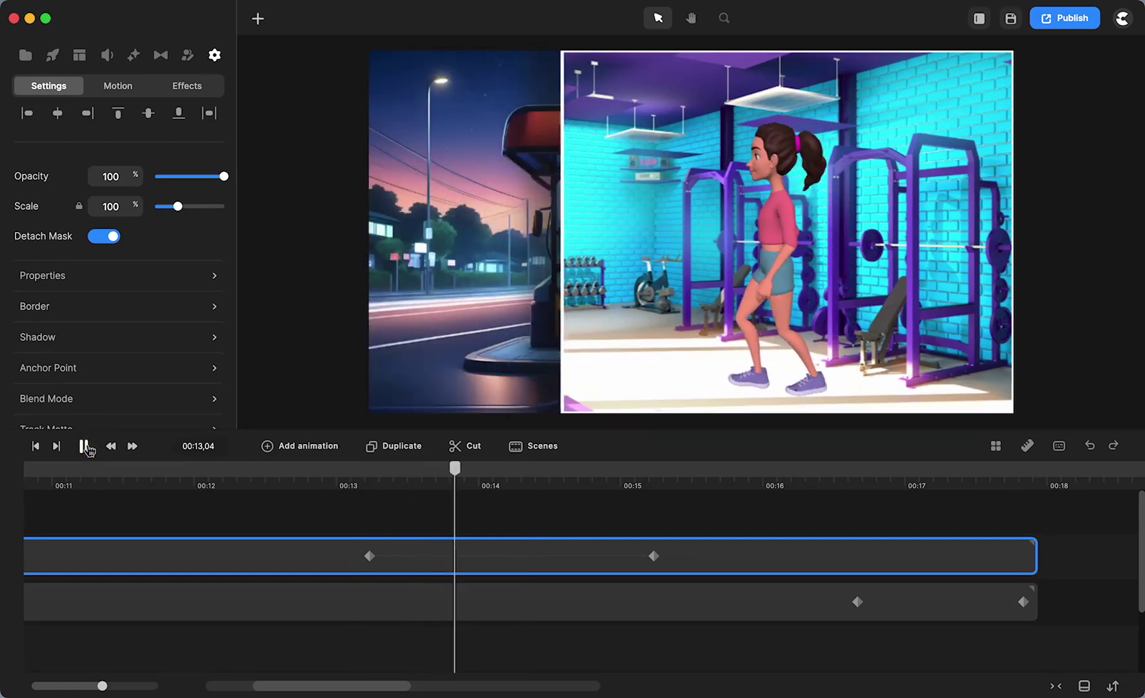
left_click(83, 446)
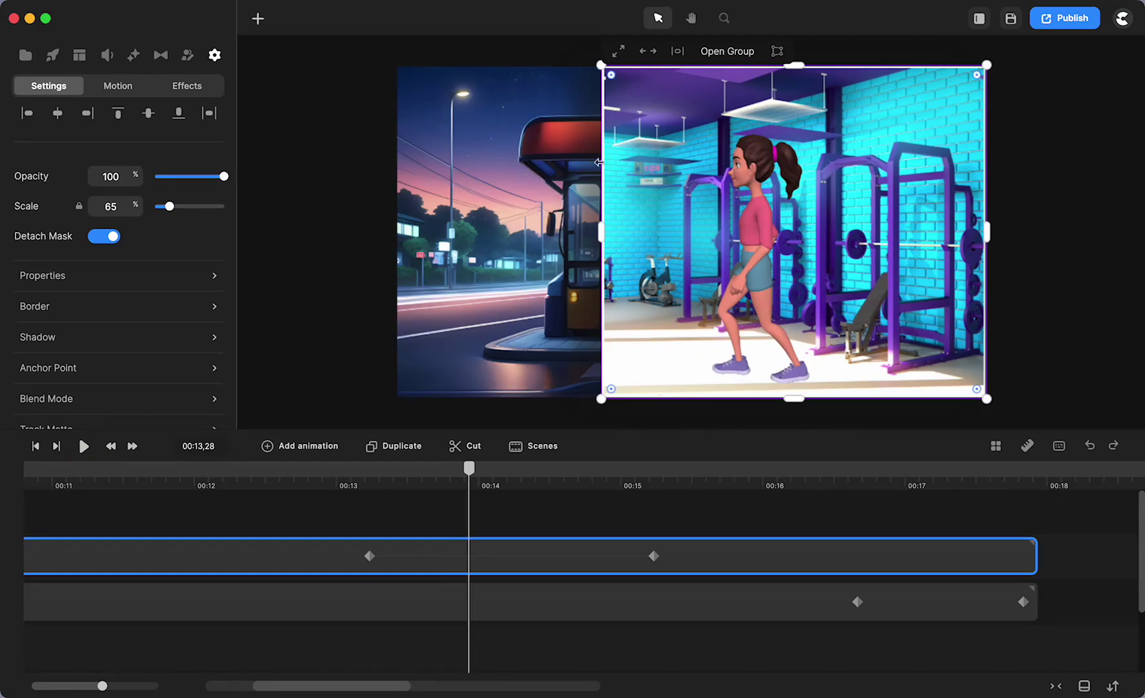
left_click(323, 479)
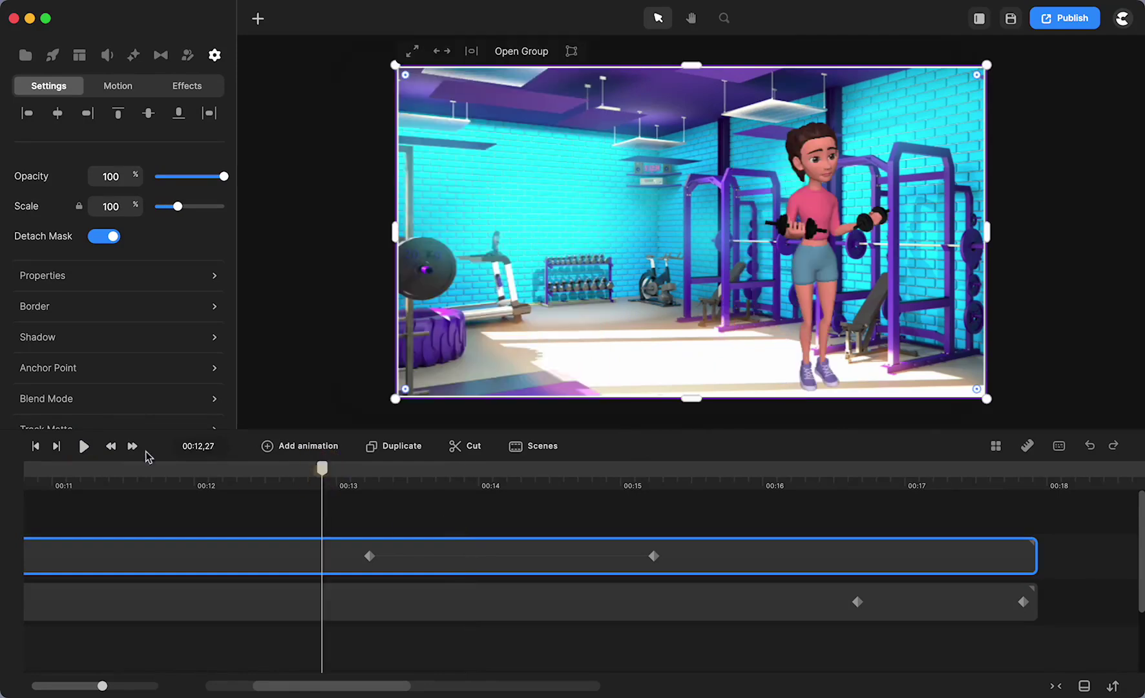
left_click(83, 446)
left_click(83, 446)
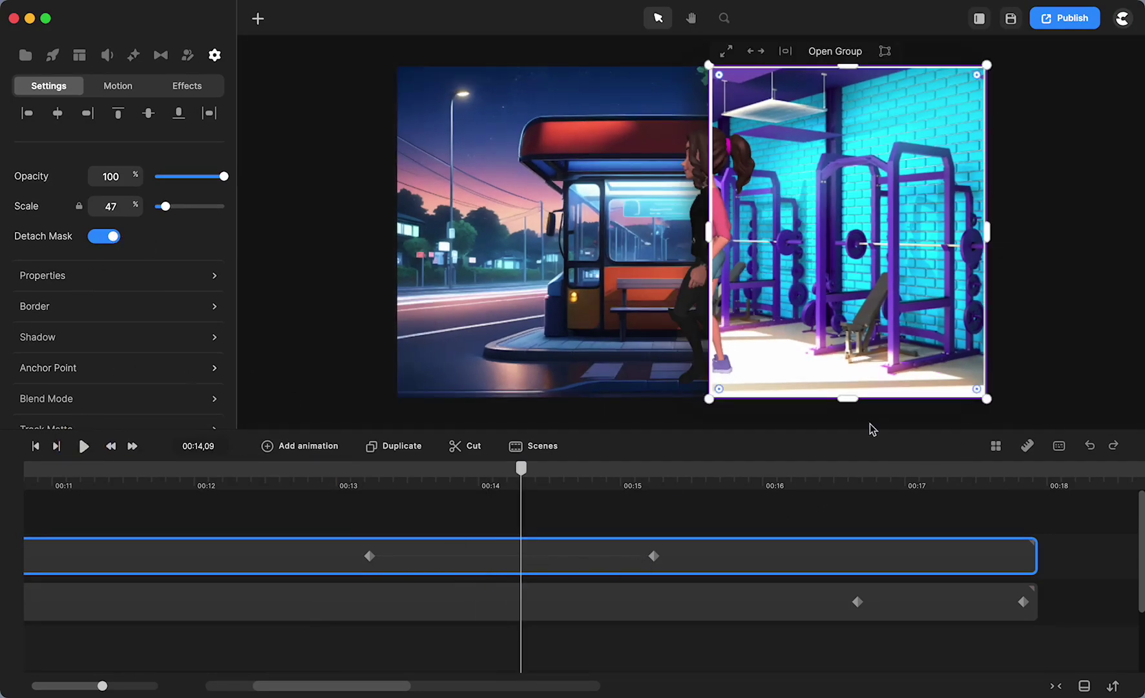
Step: Extend the gym mask beyond the canvas's right, top and bottom edges to hide those borders, and replay from 00:12,27
left_click_drag(993, 403, 995, 408)
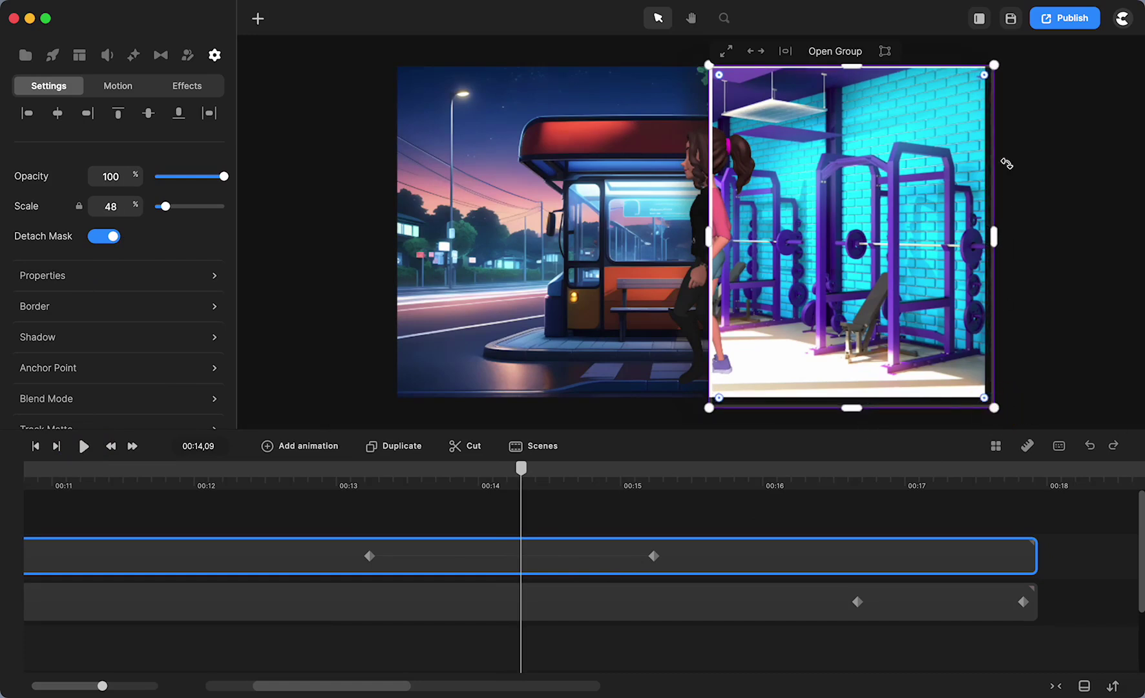
left_click_drag(997, 63, 998, 58)
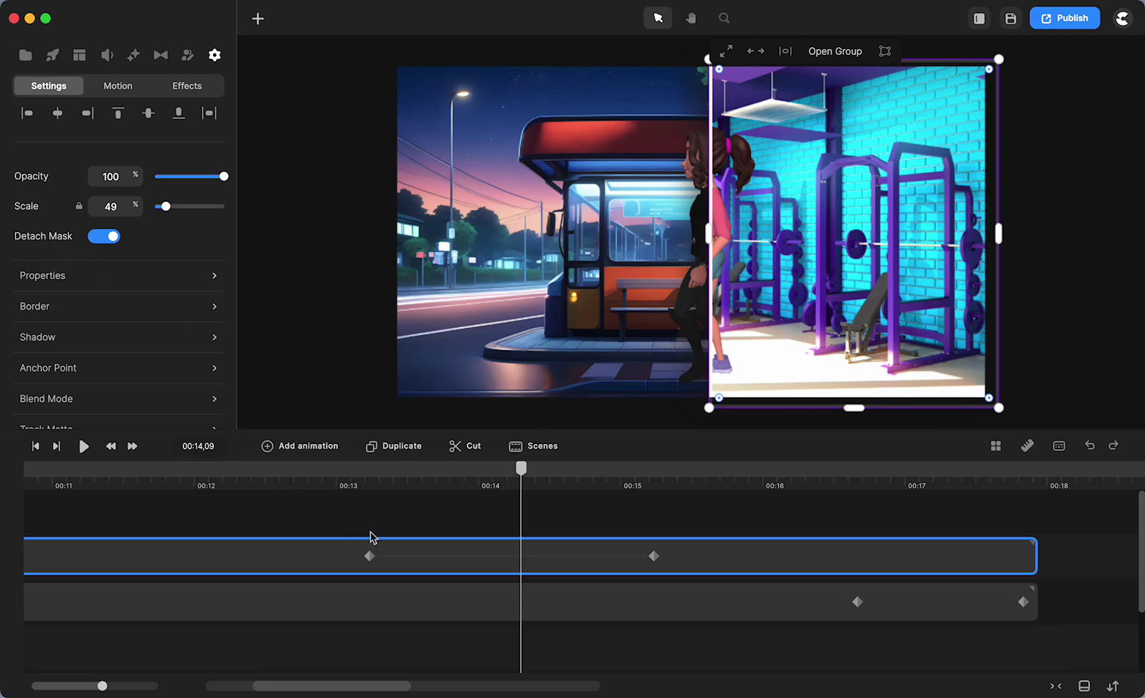
left_click(322, 467)
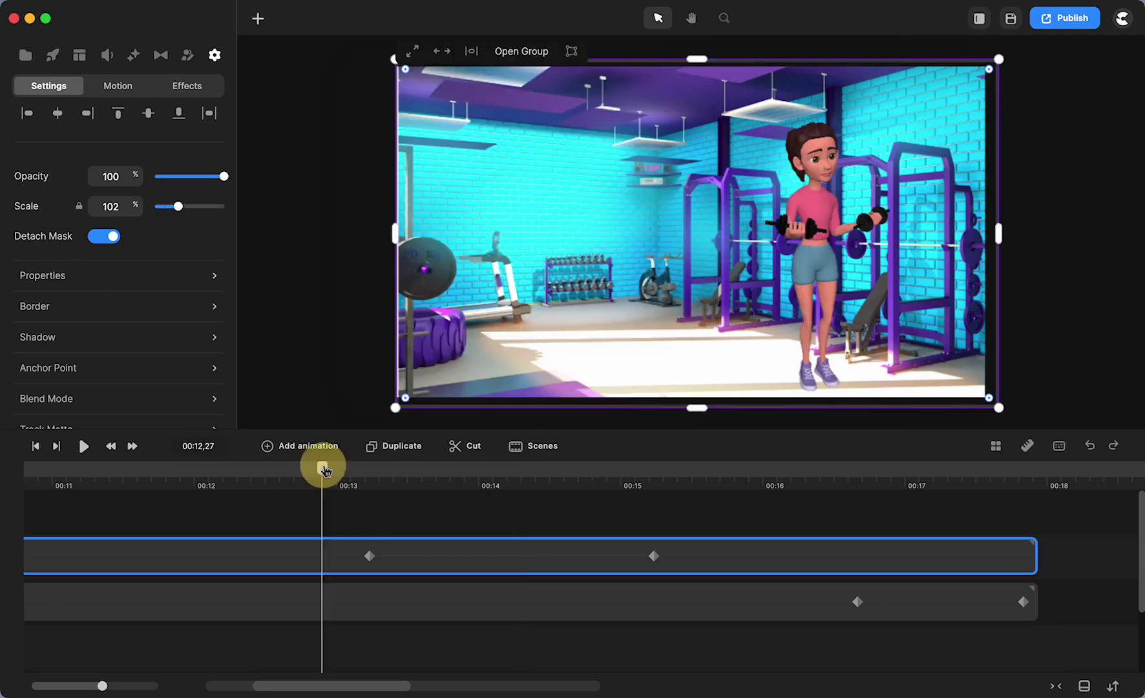
left_click(84, 446)
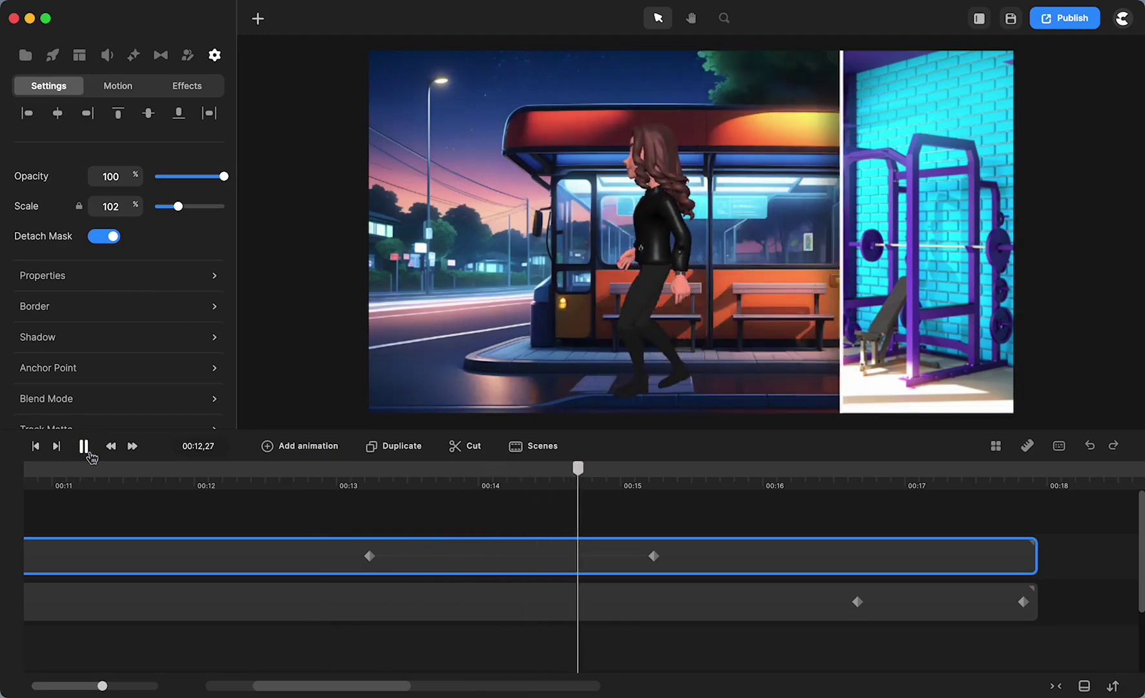
left_click(84, 446)
Step: At the start keyframe at 00:13,07, extend the gym mask past the canvas's left edge, and replay from 00:12,13
left_click(612, 468)
left_click_drag(611, 467, 370, 519)
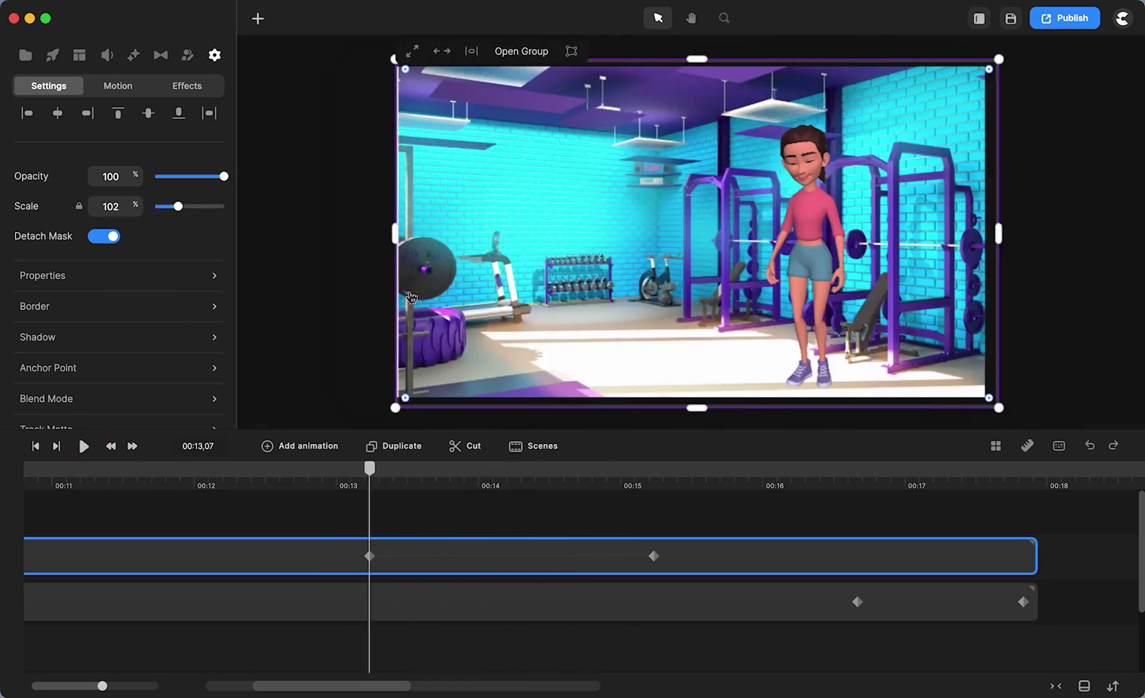
left_click_drag(394, 236, 388, 237)
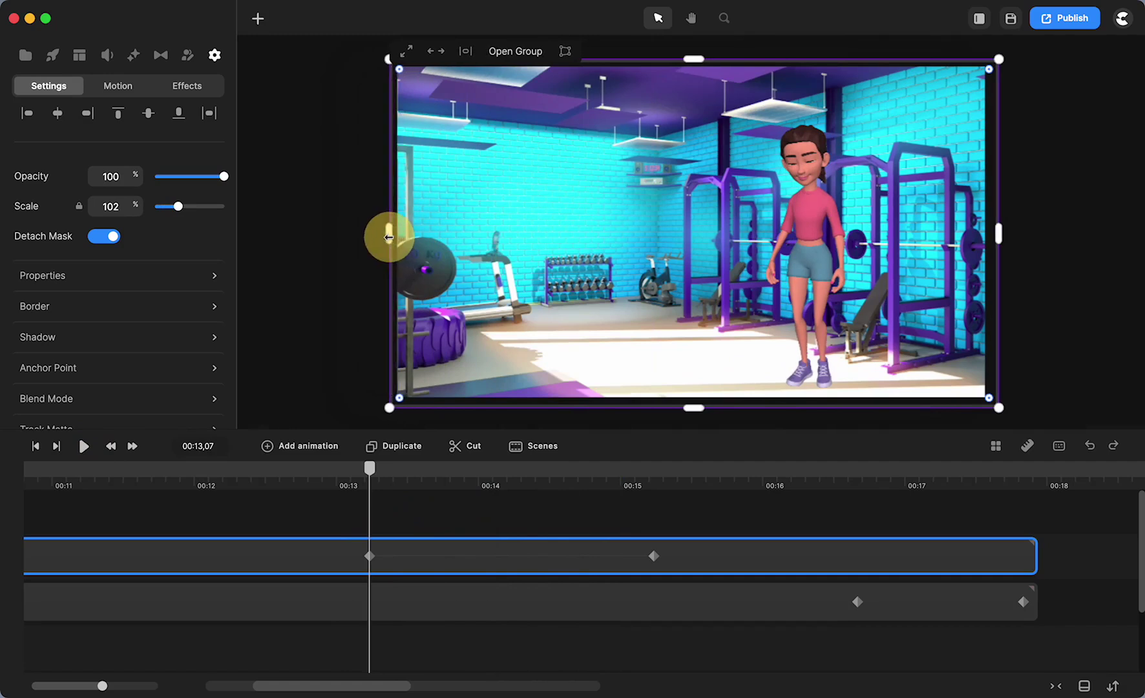
left_click(256, 476)
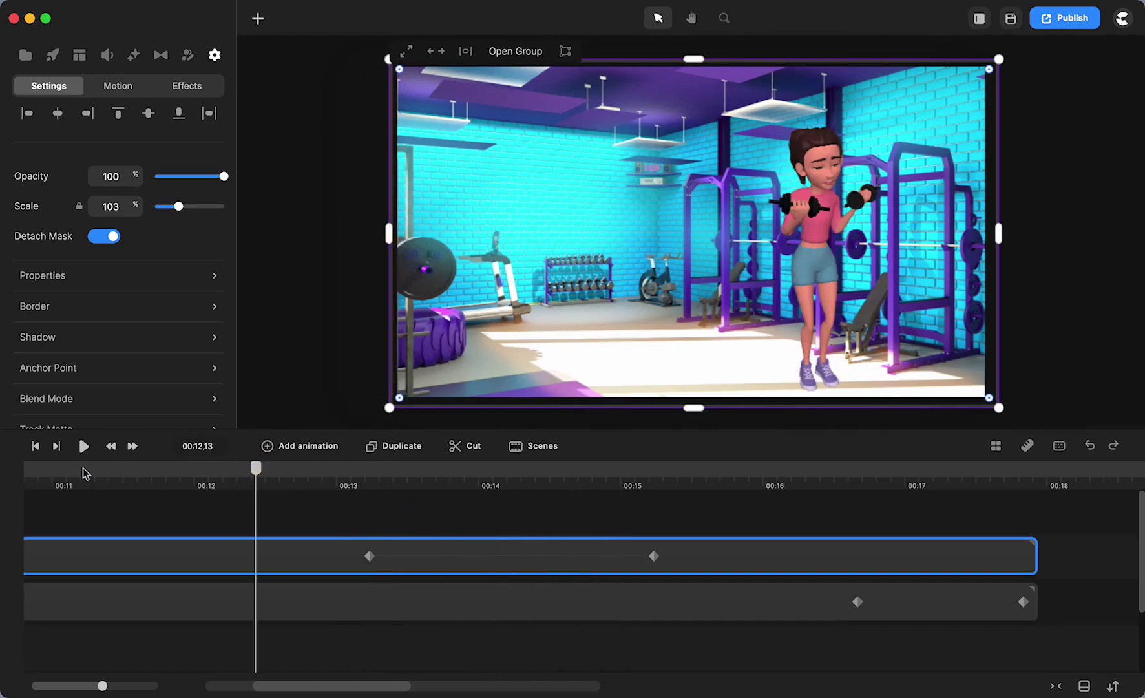
left_click(83, 449)
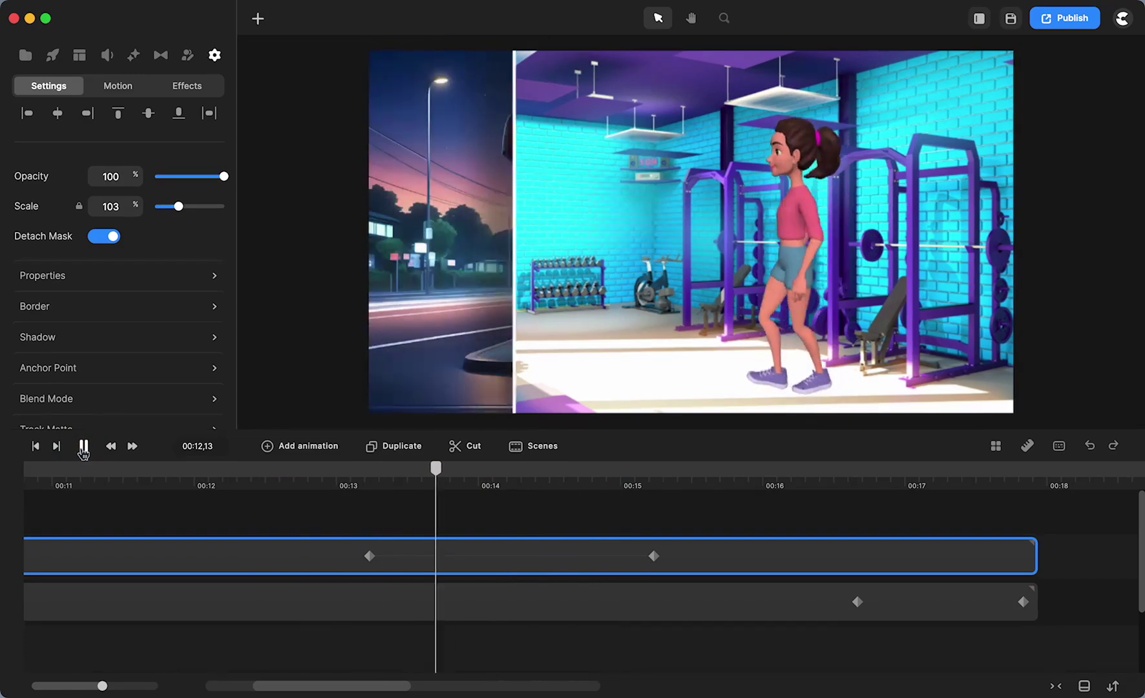
left_click(82, 448)
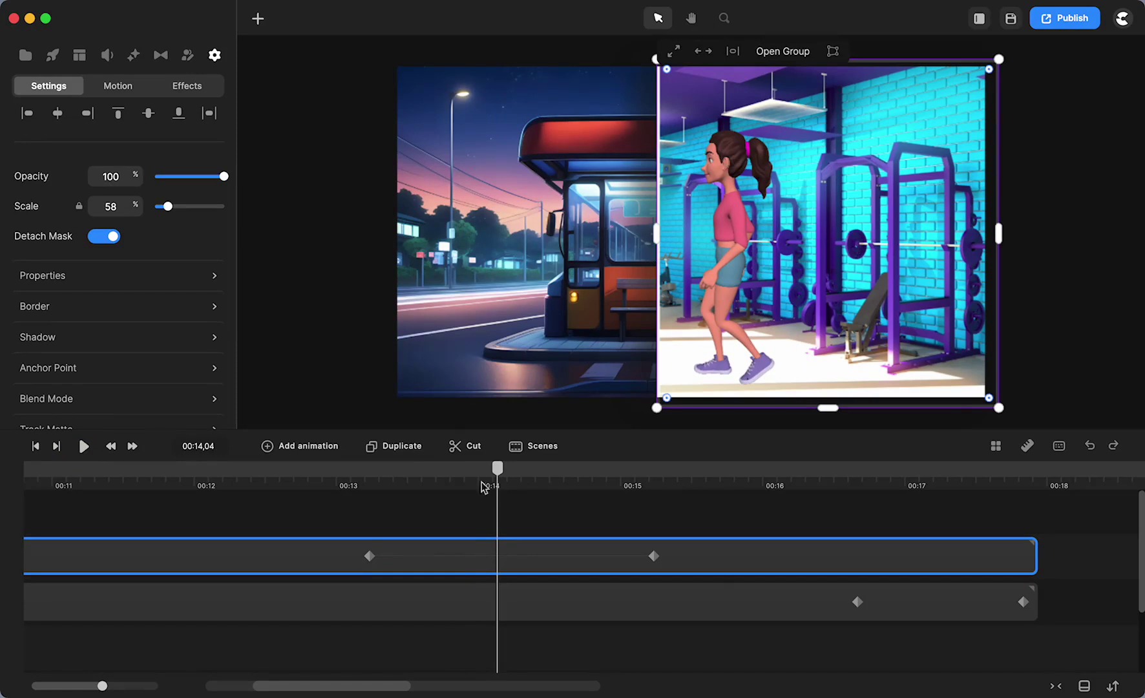
Step: Change the gym group's border color to the purple 574d8d sampled from the gym image
left_click(144, 306)
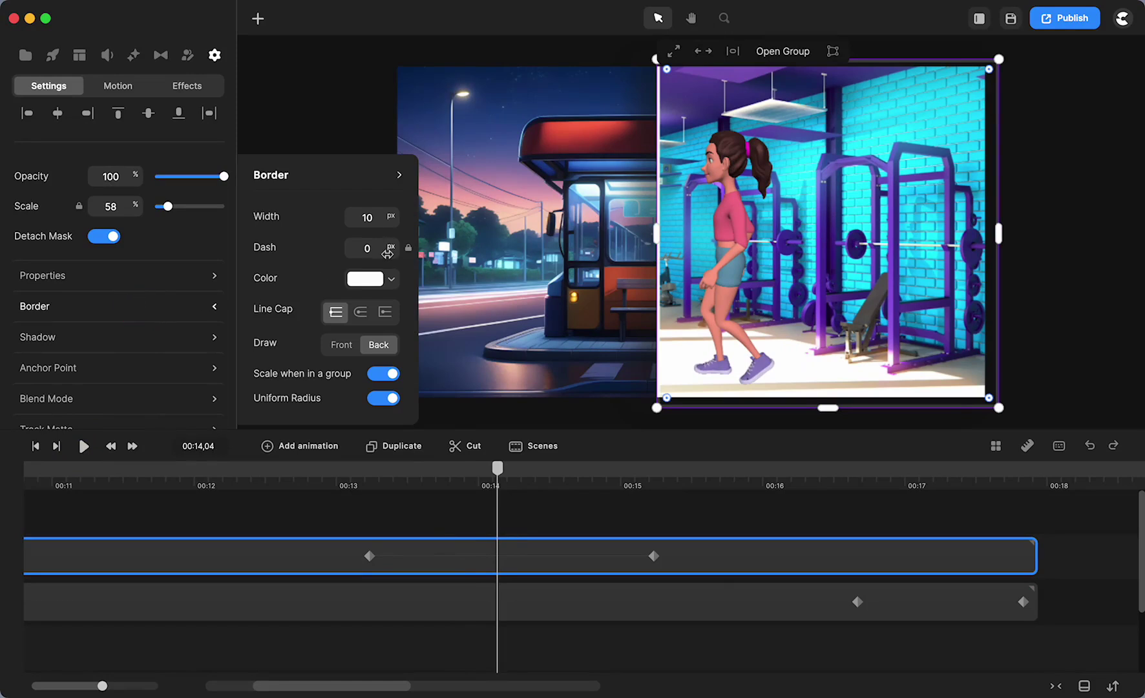
left_click(393, 279)
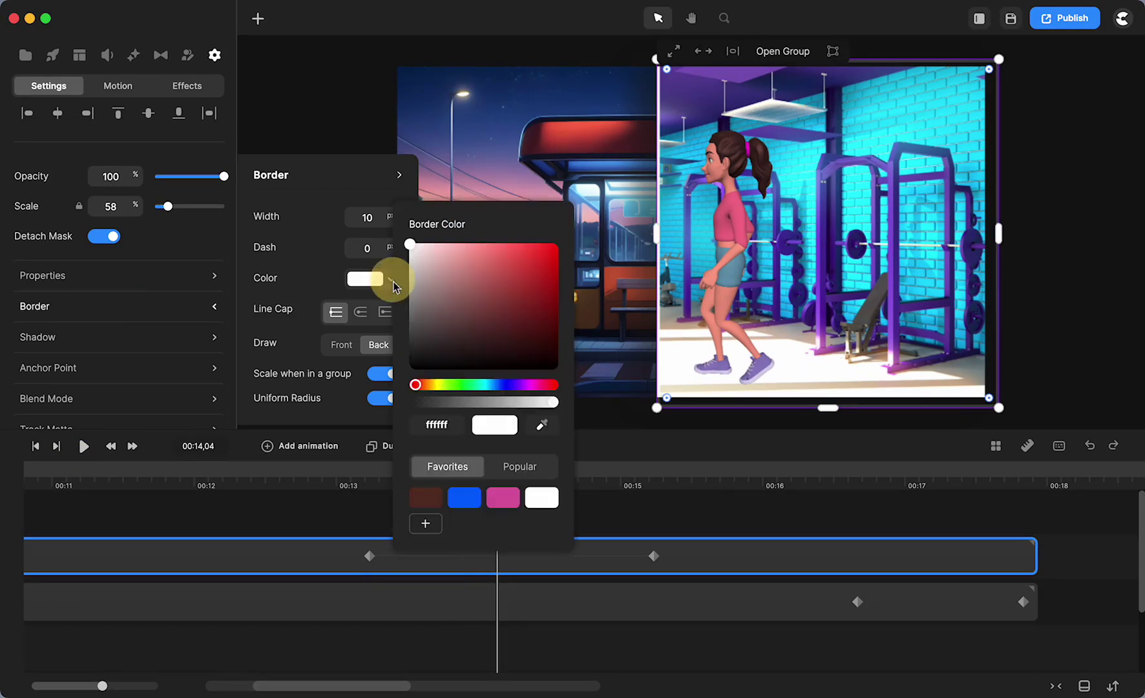
left_click(541, 424)
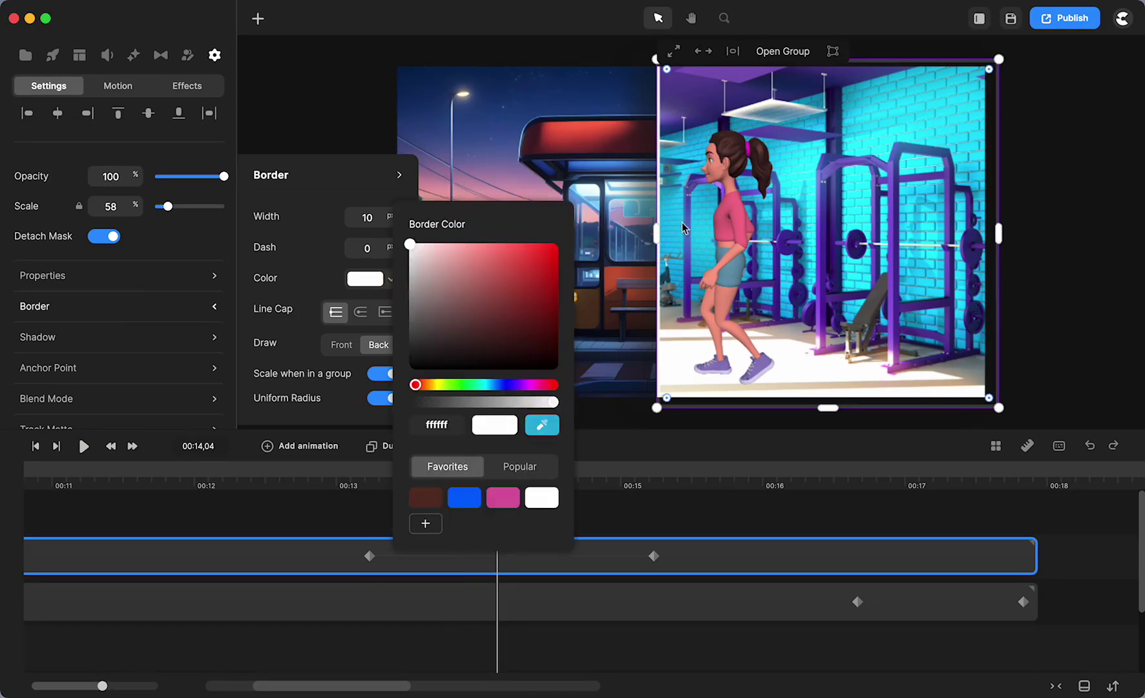
left_click(669, 111)
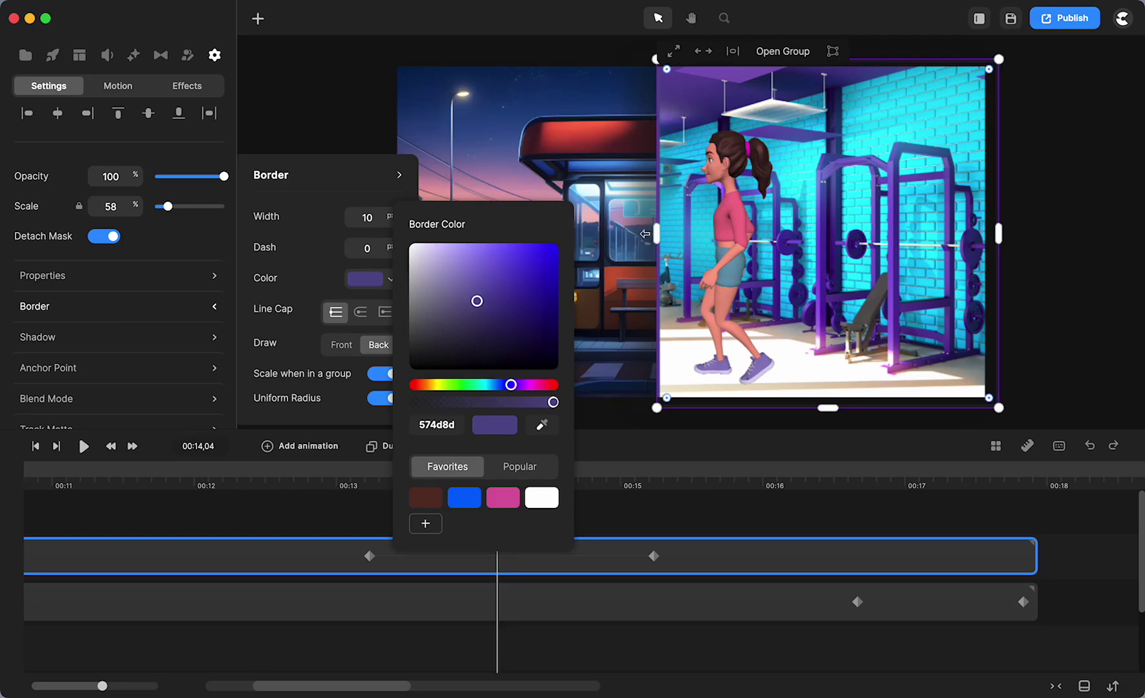
left_click(332, 509)
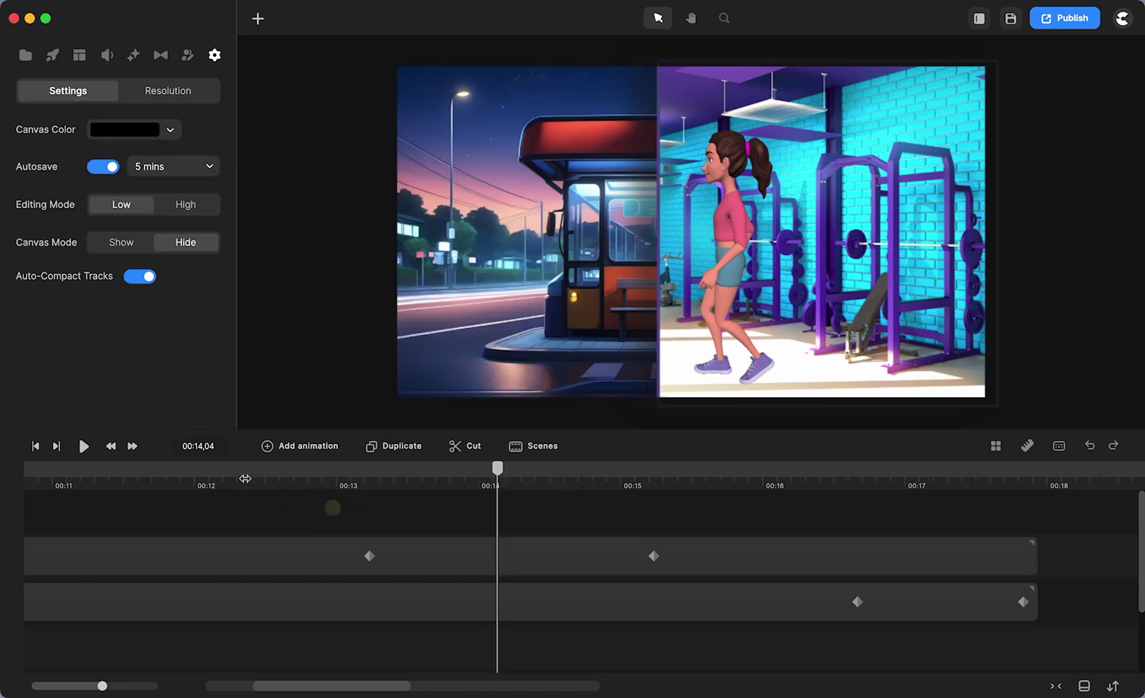
Step: Preview the purple-bordered transition from 00:12,24, pausing at 00:14,08 before playing on to 00:14,25
left_click(310, 480)
left_click(84, 445)
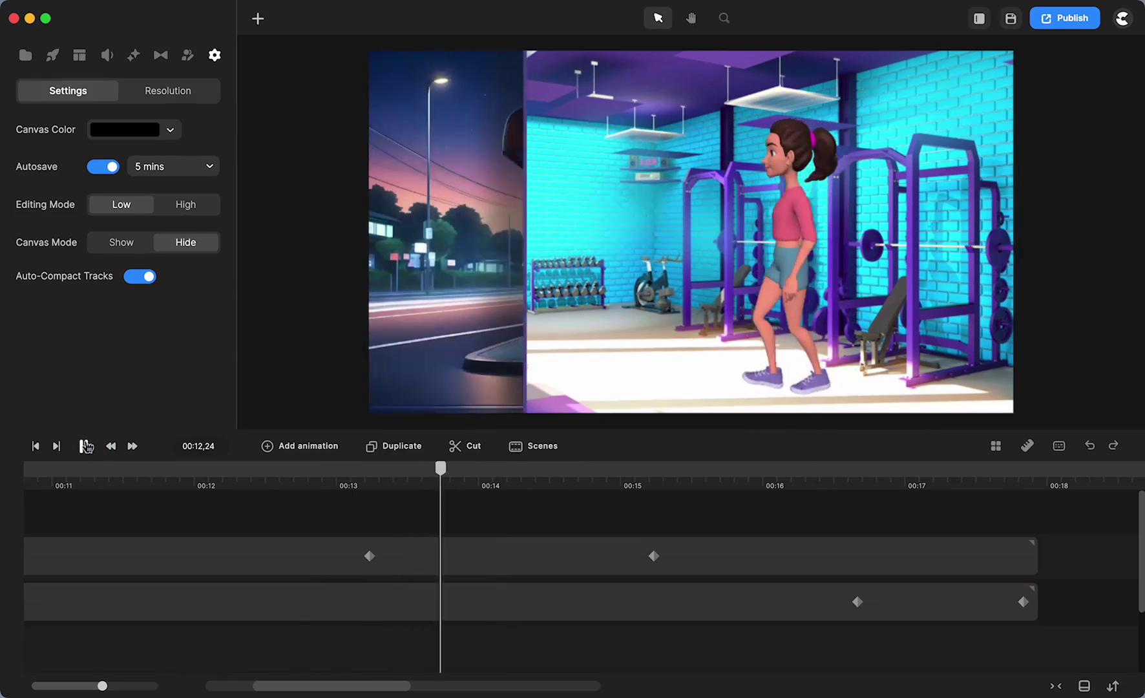
left_click(84, 446)
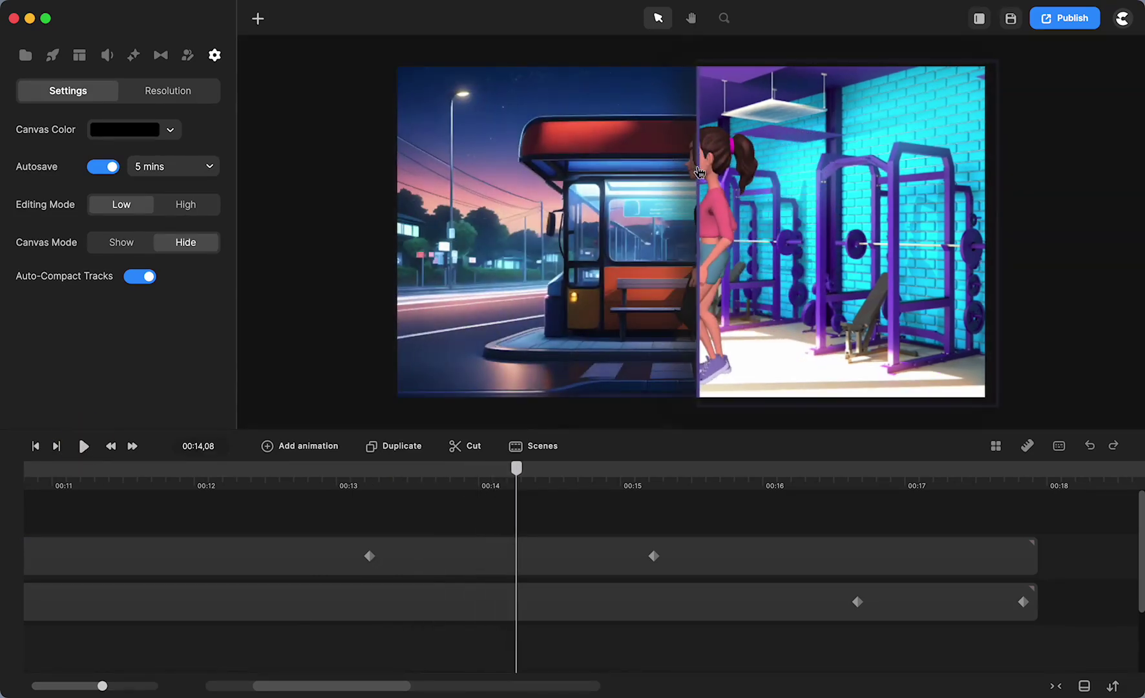
left_click(84, 445)
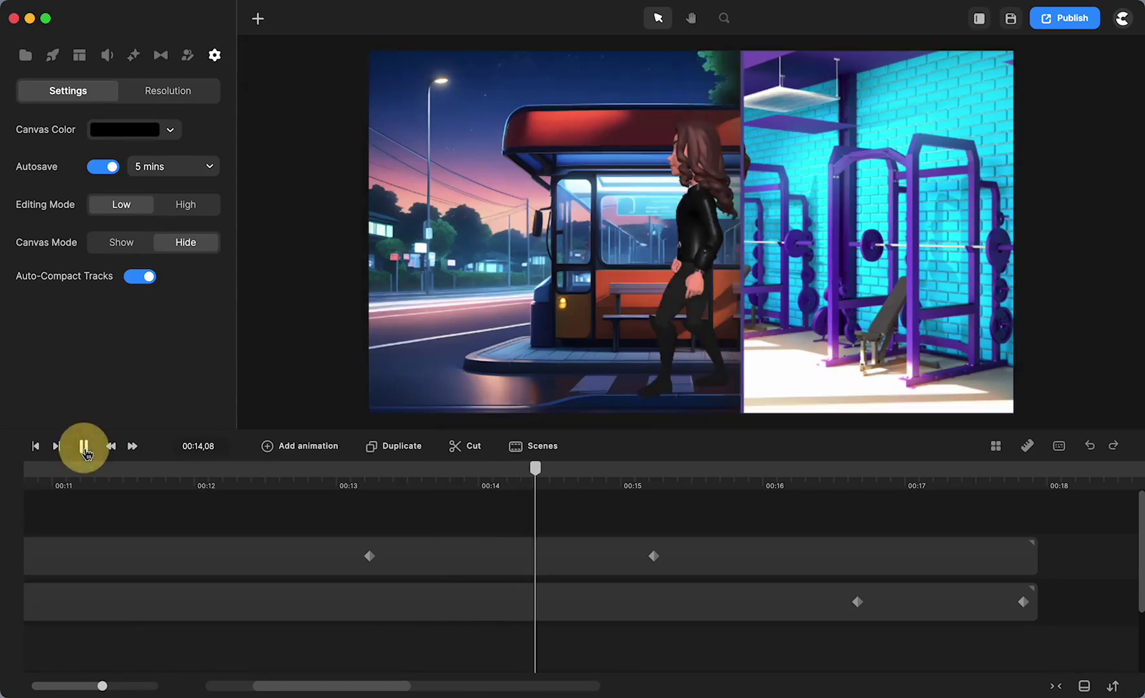
left_click(84, 447)
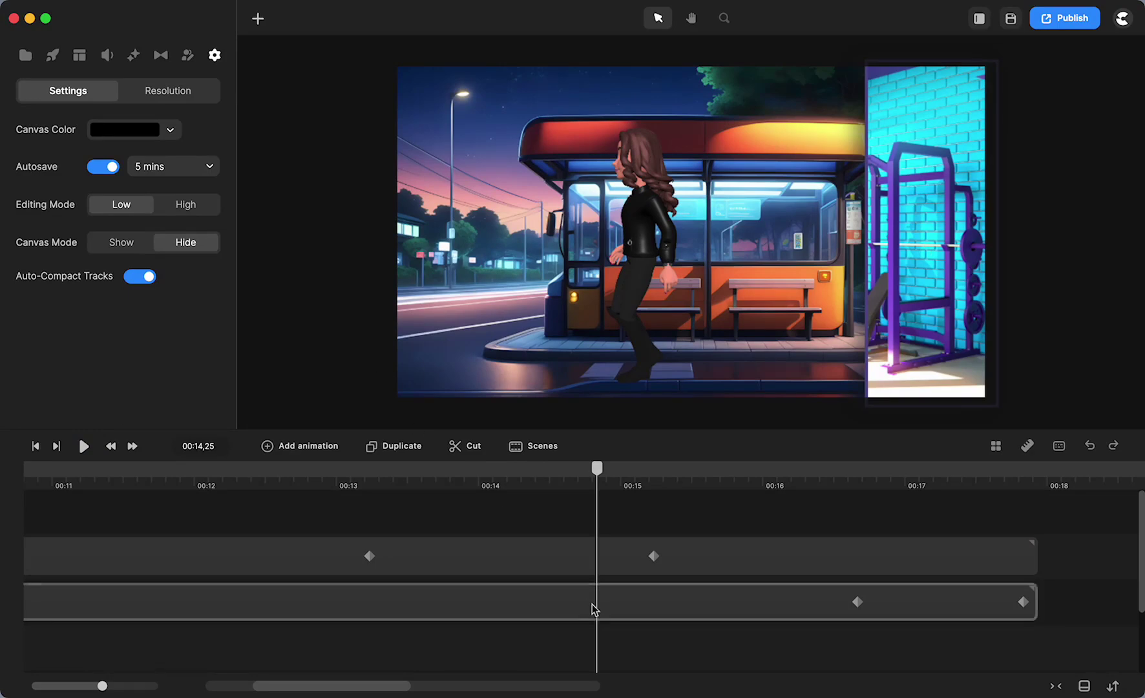
Step: Turn off Detach Mask on the gym group and preview the transition from 00:12,23
left_click(541, 557)
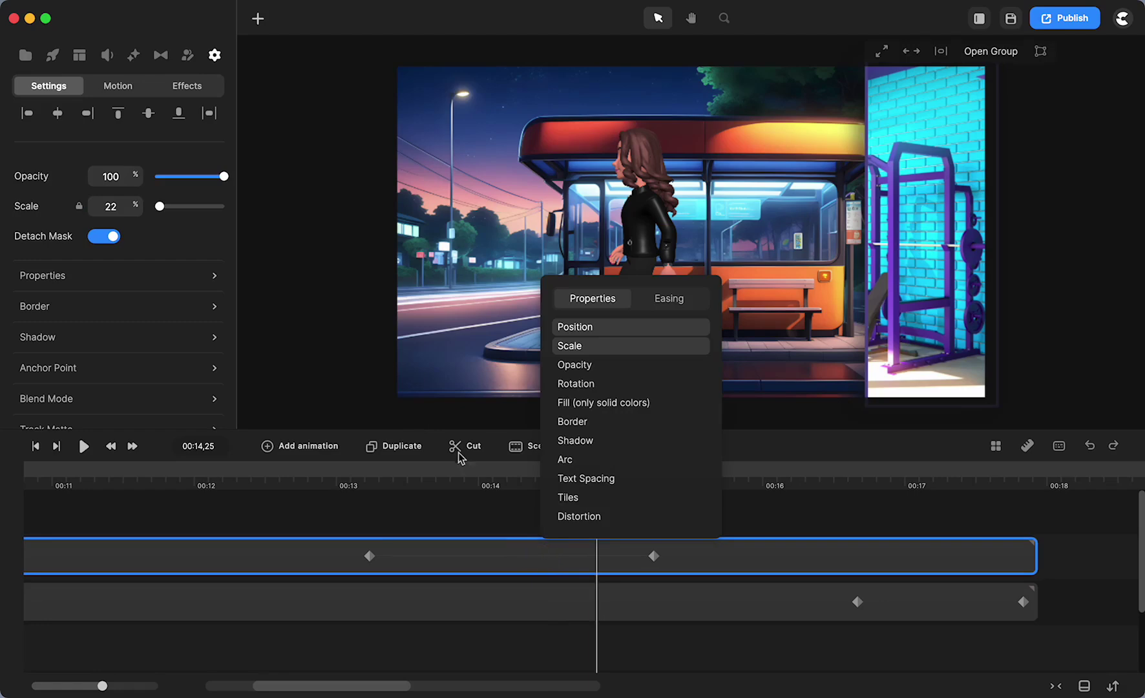
left_click(106, 237)
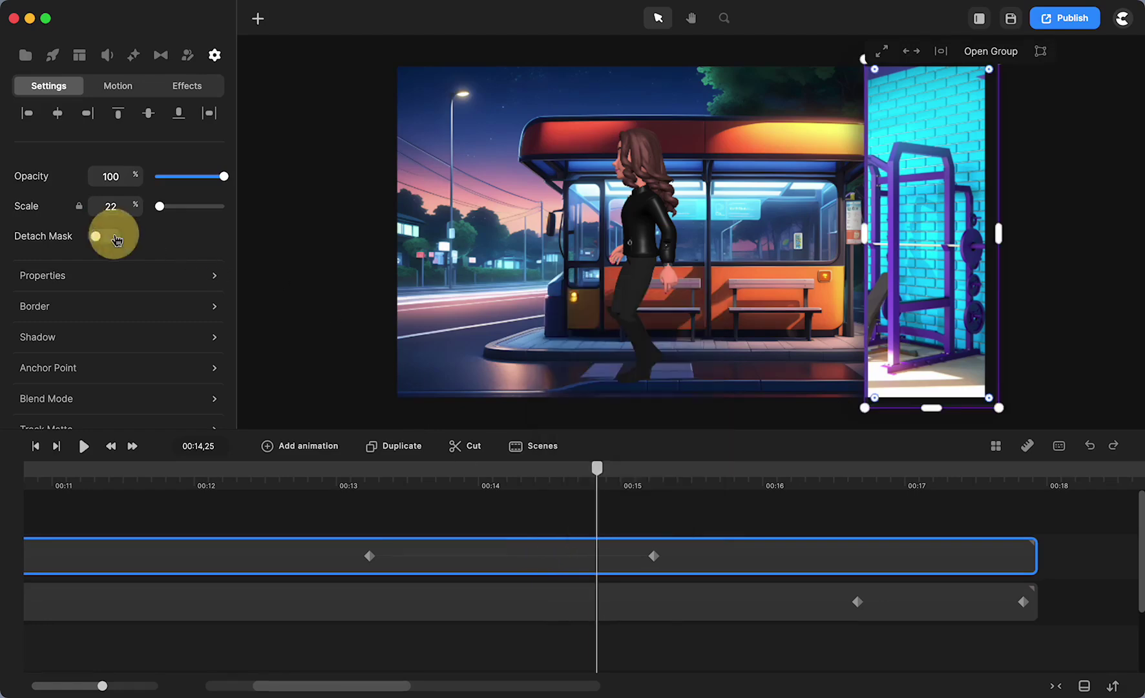
left_click(302, 477)
left_click(83, 445)
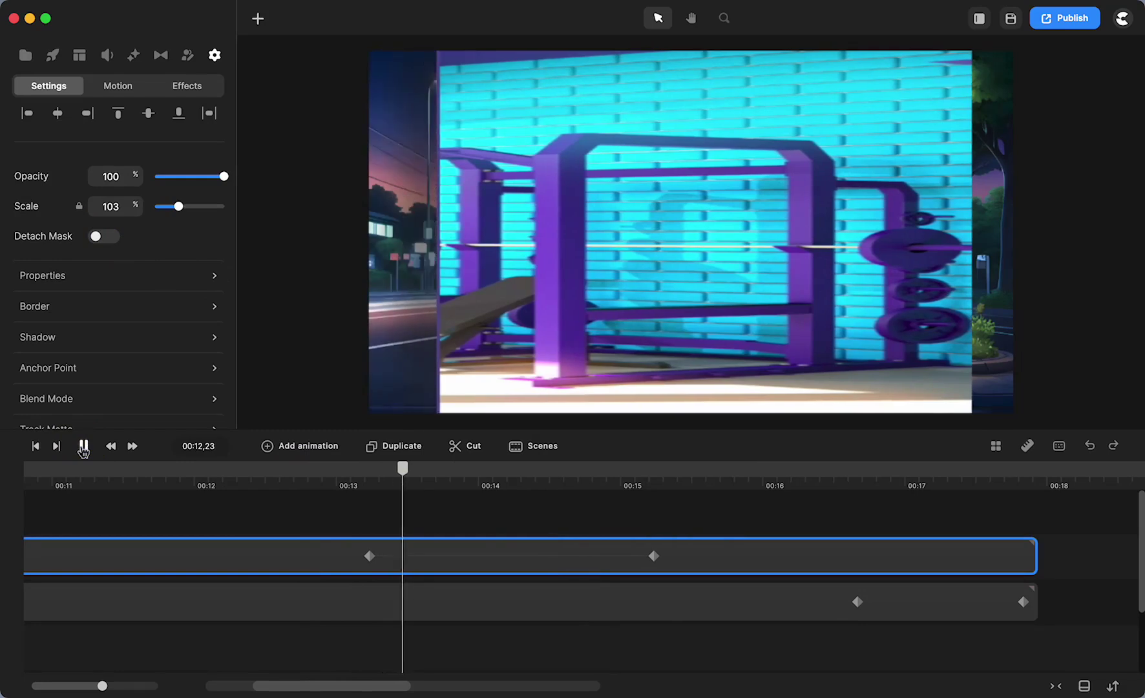
left_click(83, 446)
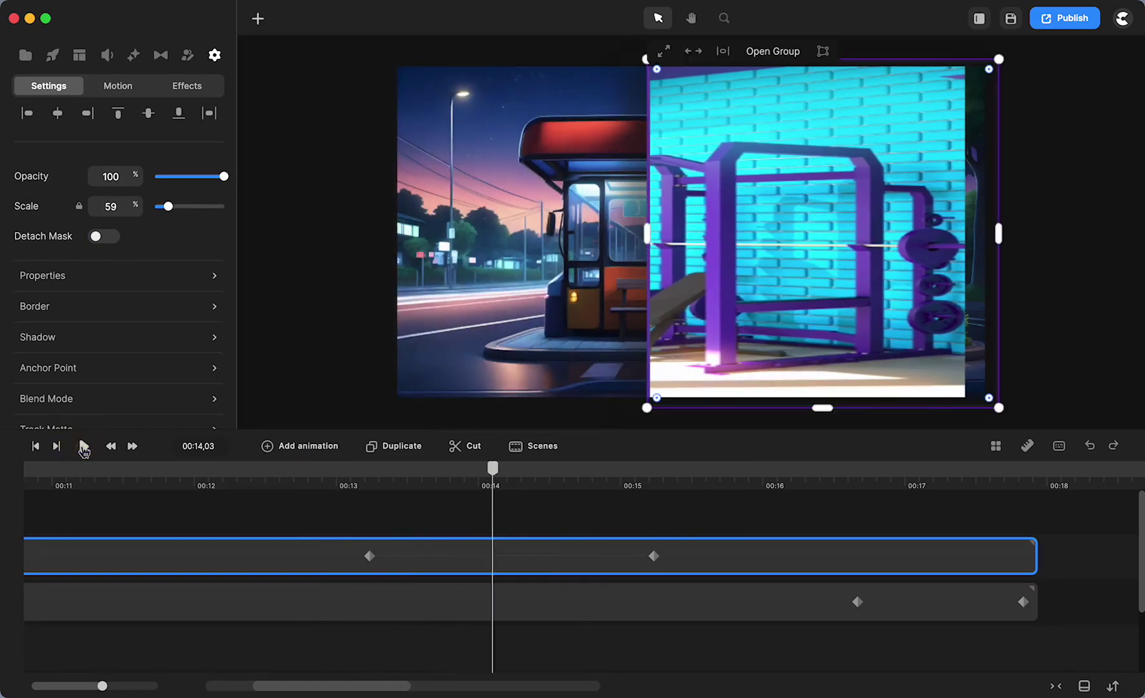
Step: Restore Detach Mask on the gym group and scrub through the transition from 00:12,28 to 00:14,23
left_click(97, 238)
left_click_drag(492, 472, 325, 504)
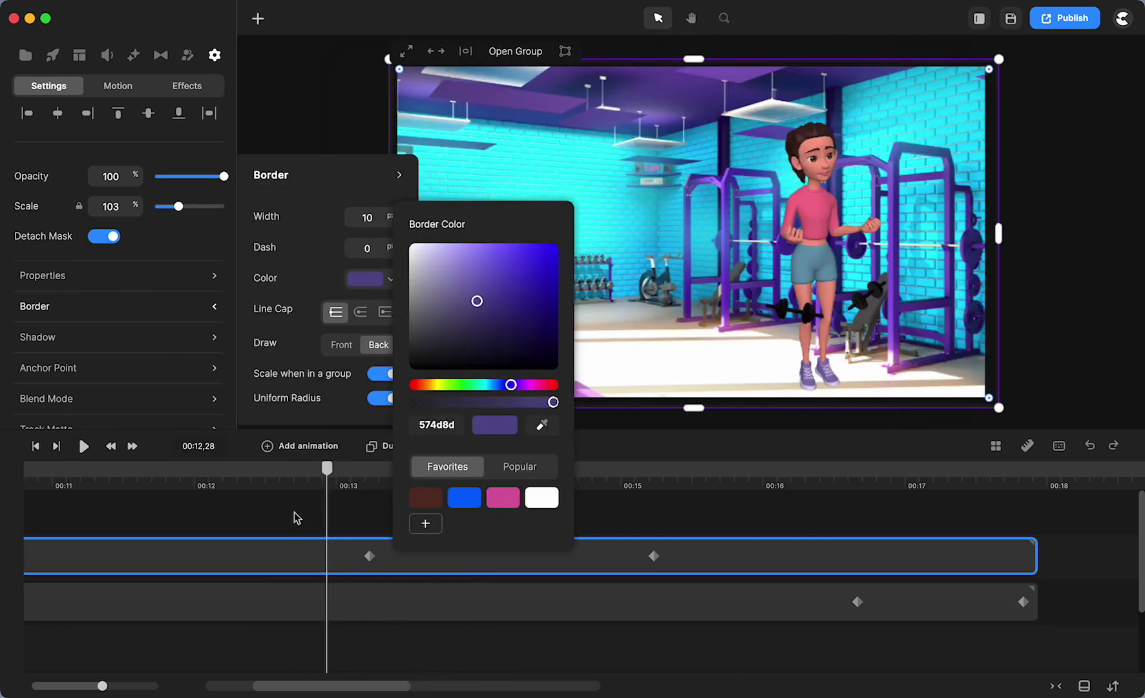
left_click(294, 511)
left_click_drag(327, 467, 587, 475)
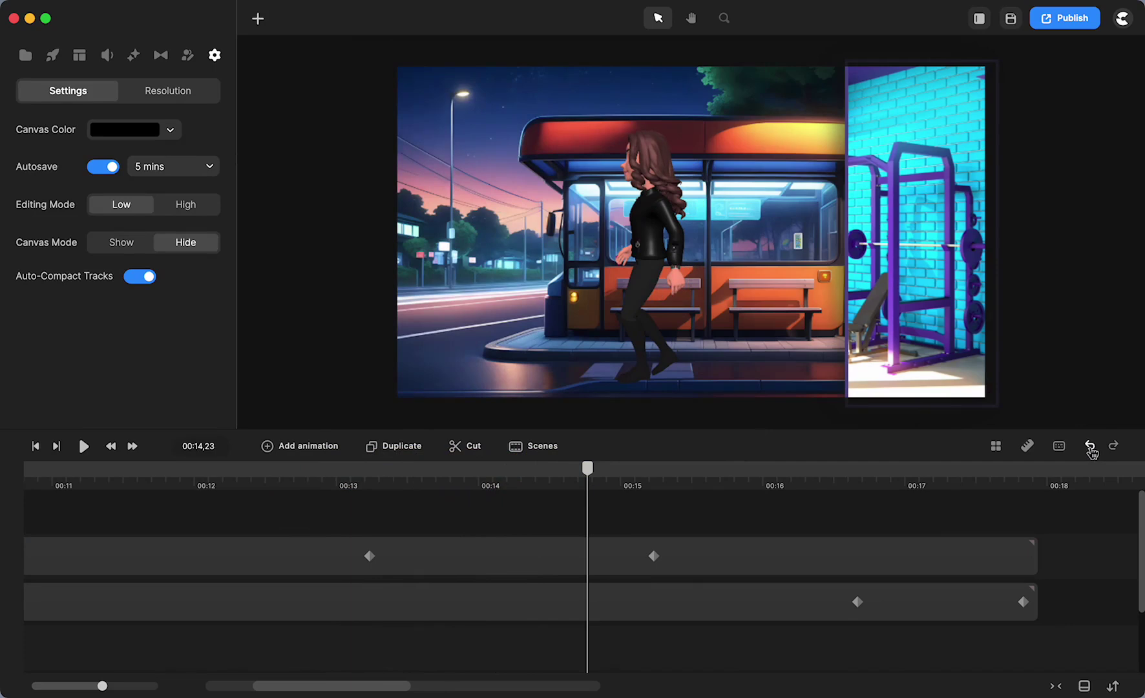
Step: Try the gym group without Detach Mask while scrubbing from 00:14,23 back to 00:13,03, and undo the change
left_click(463, 549)
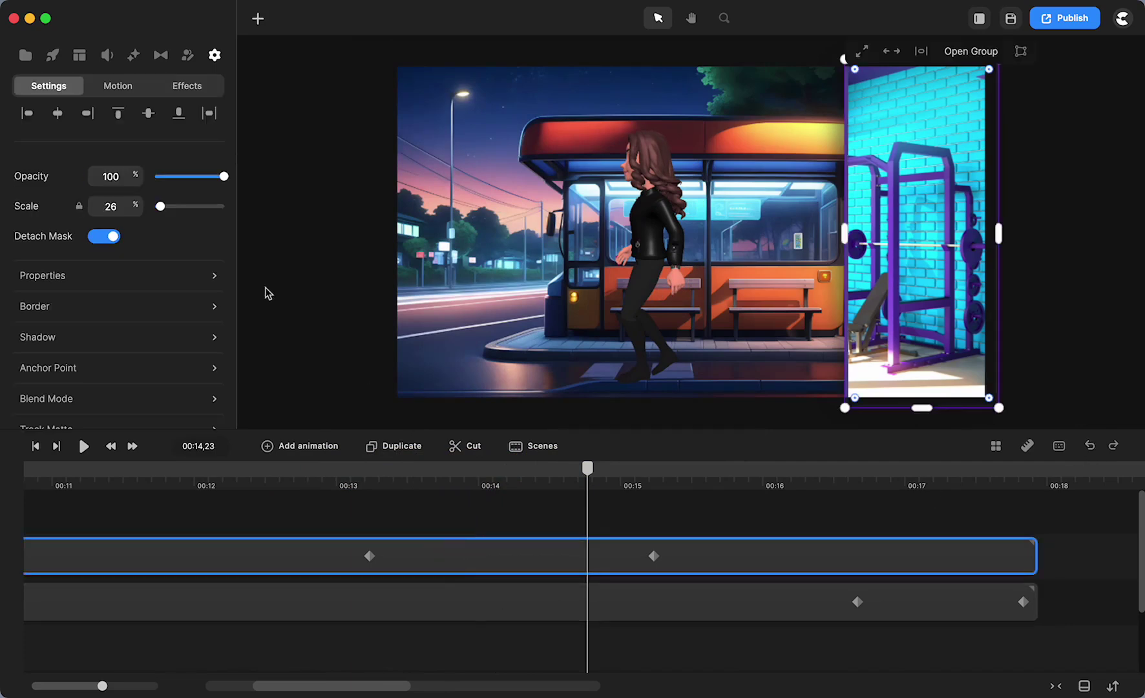
left_click(111, 239)
left_click_drag(588, 468, 350, 507)
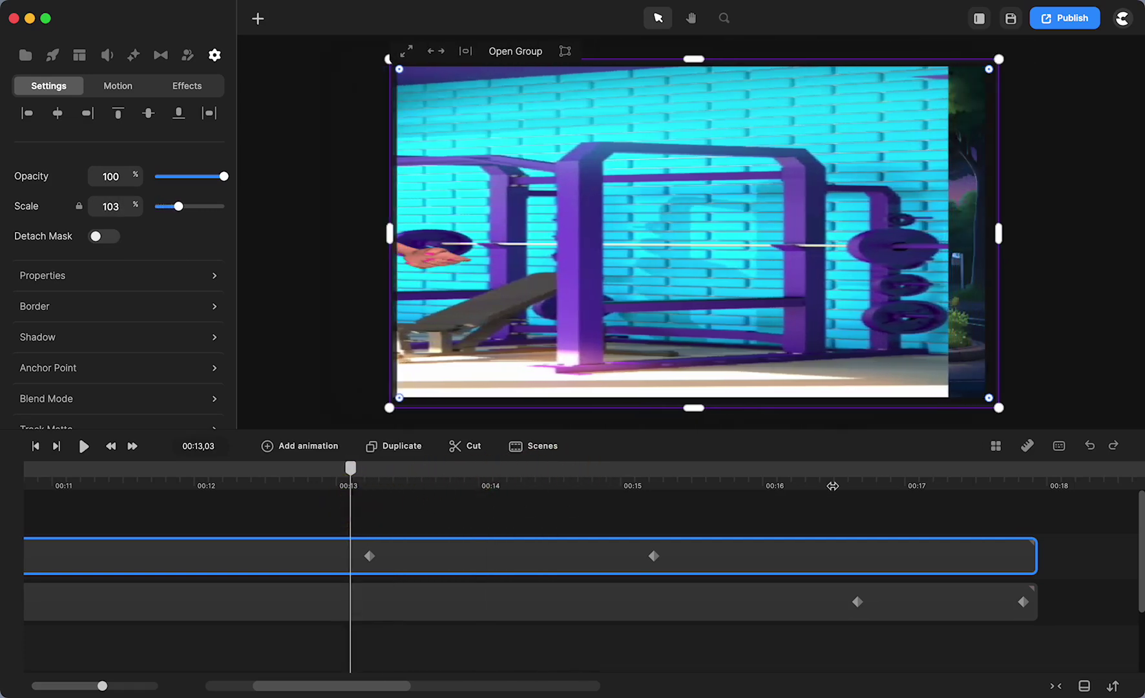
left_click(1090, 447)
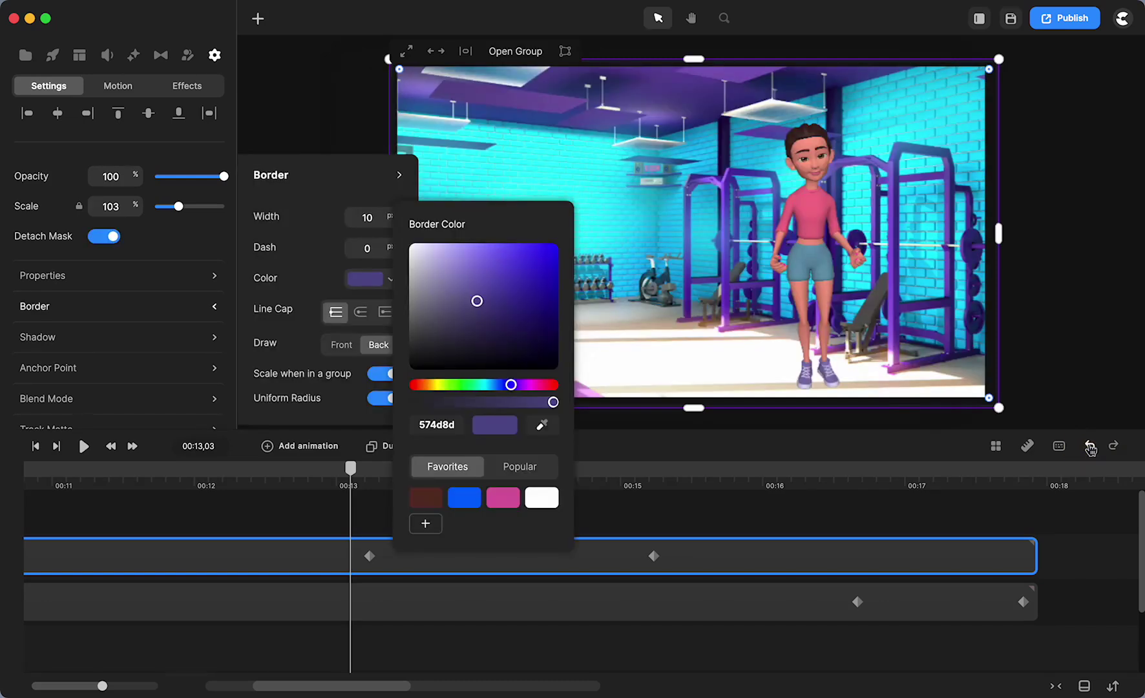
Step: At 00:13,27, redo and undo the Detach Mask change to compare the gym group, leaving it deselected
left_click(703, 530)
left_click_drag(353, 478, 464, 468)
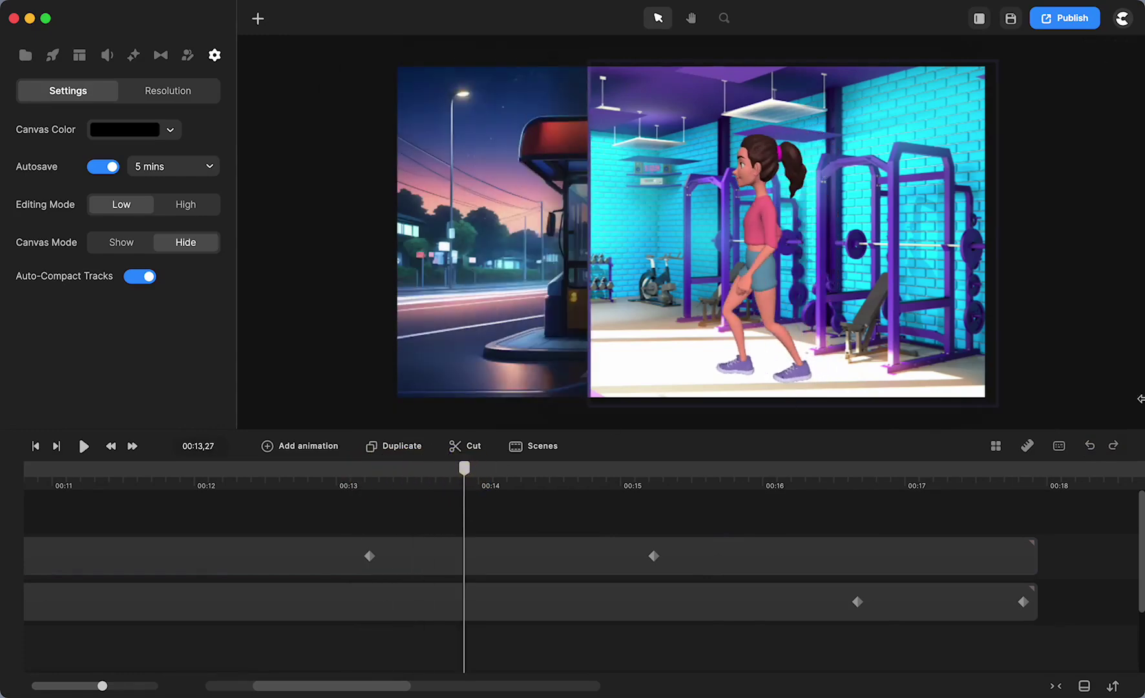
left_click(1114, 447)
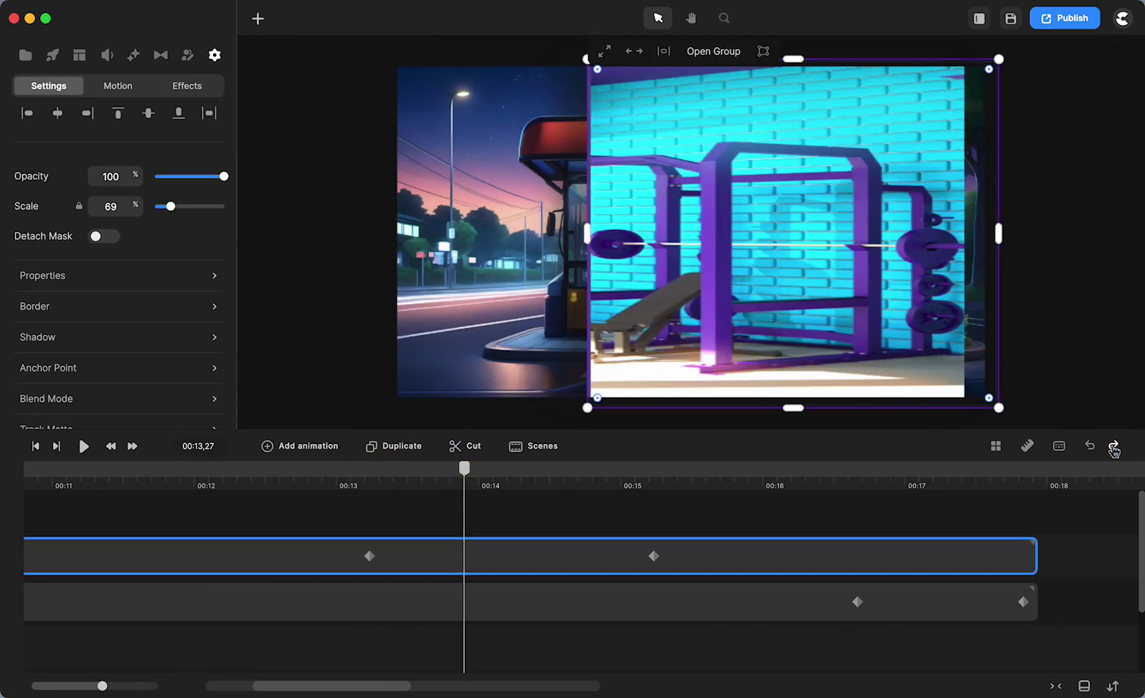
left_click(1091, 447)
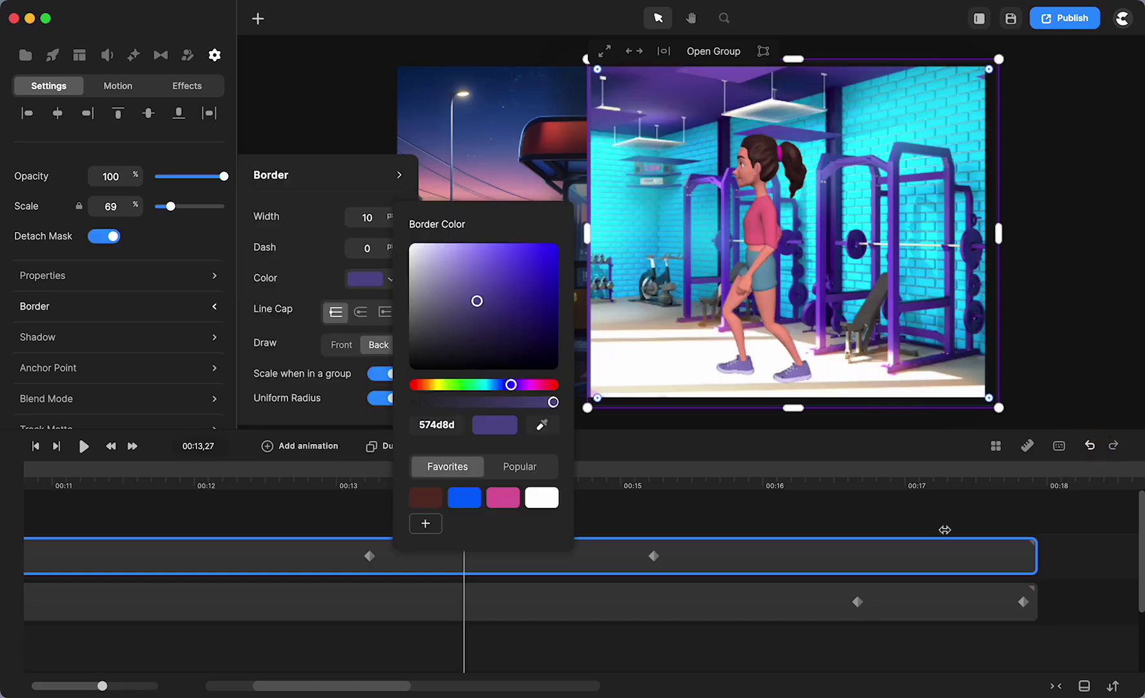
left_click(740, 514)
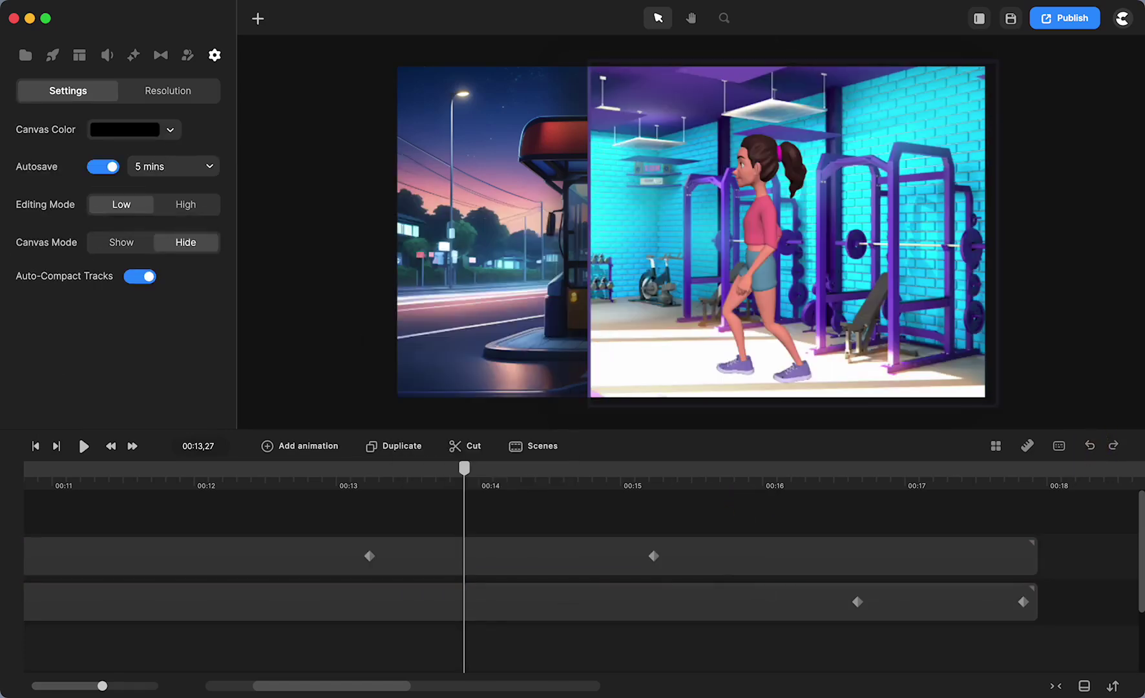